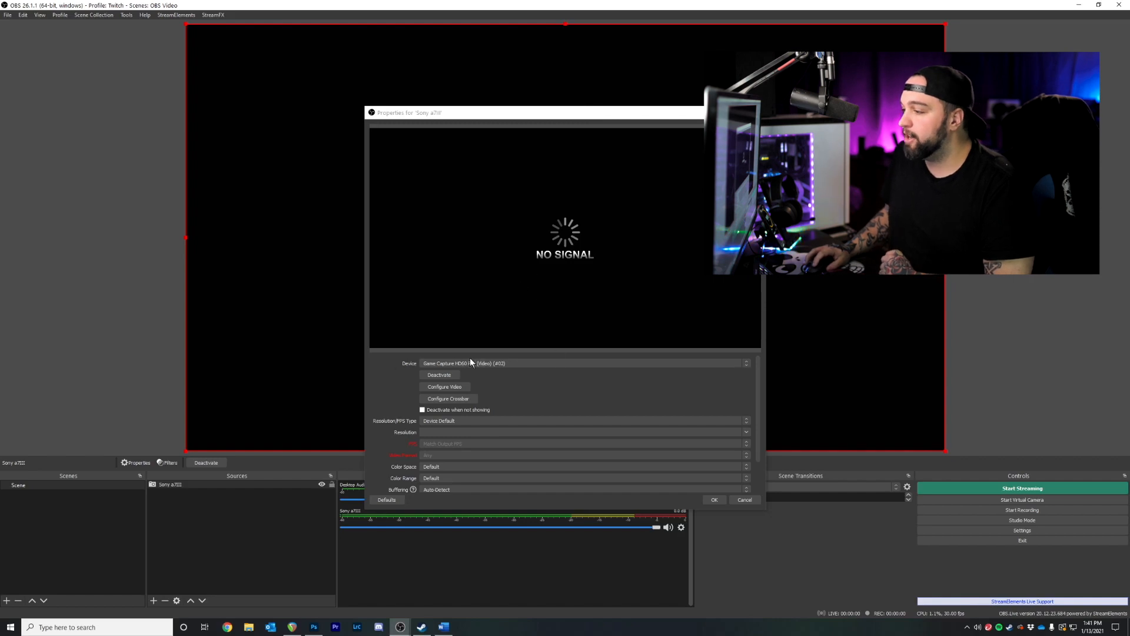
Set the Sony a7III device to Game Capture HD60 Pro (Video) (#01), keeping Device Default resolution
click(531, 363)
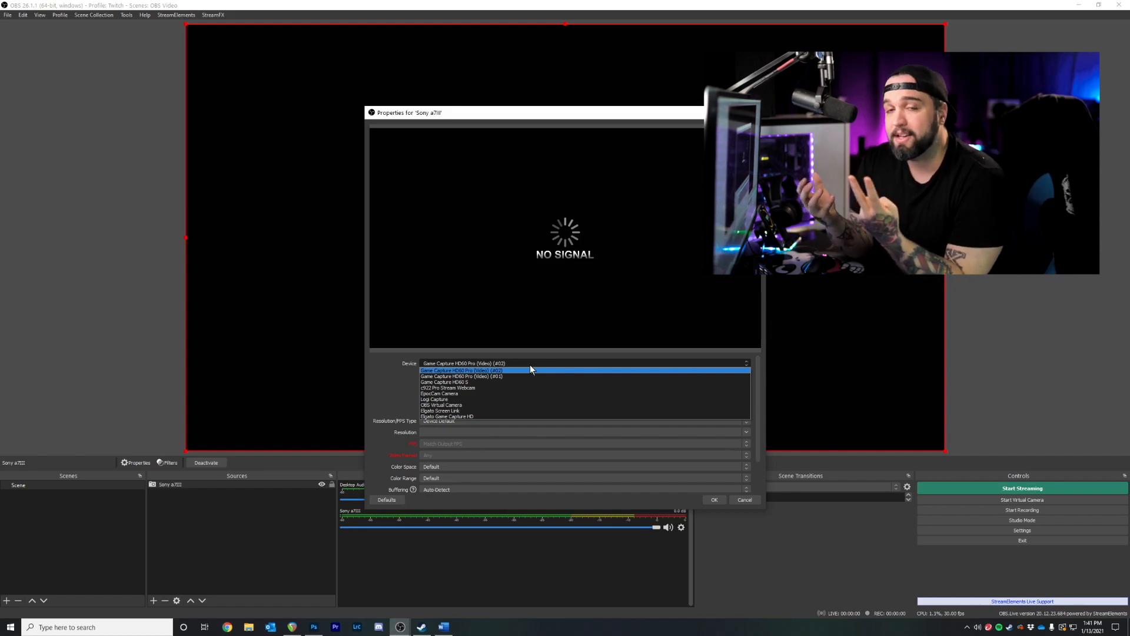
click(463, 376)
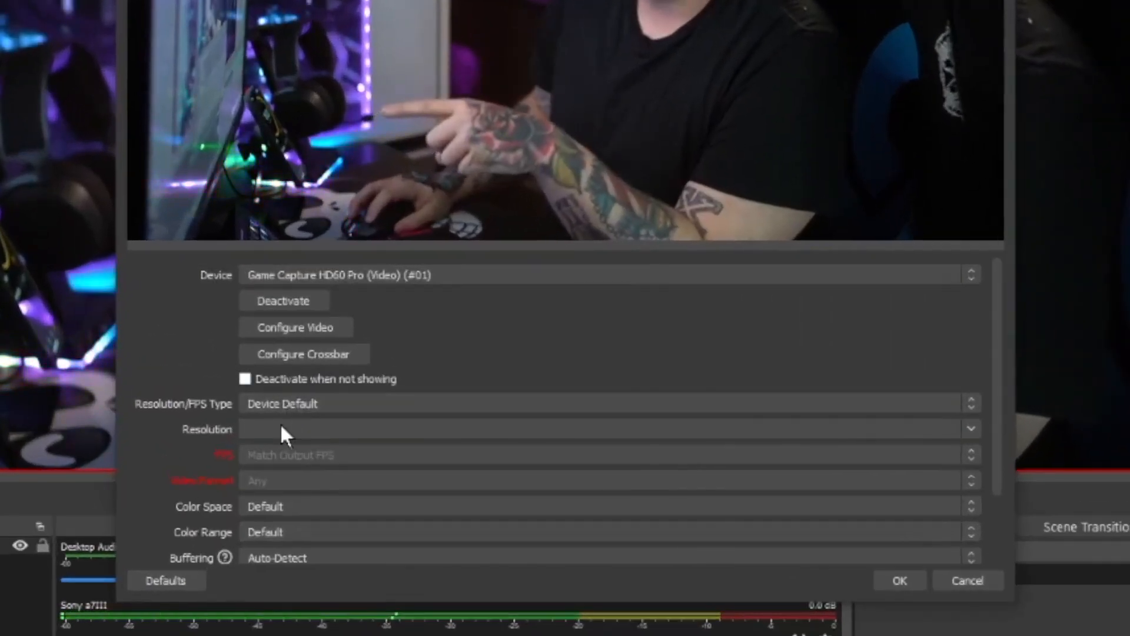
click(326, 406)
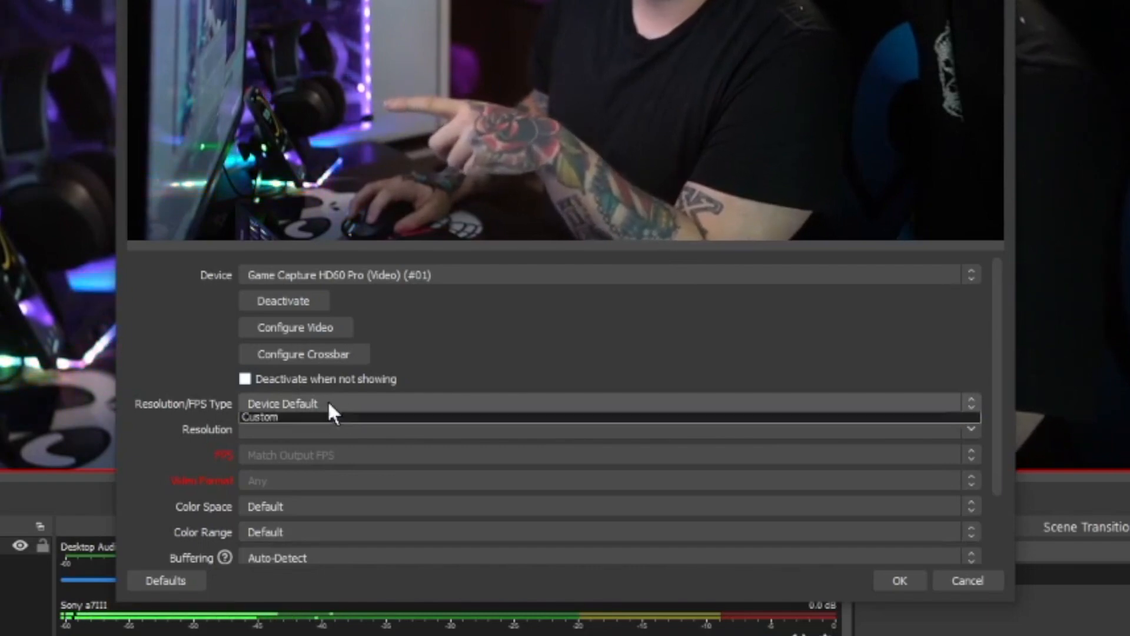
click(172, 429)
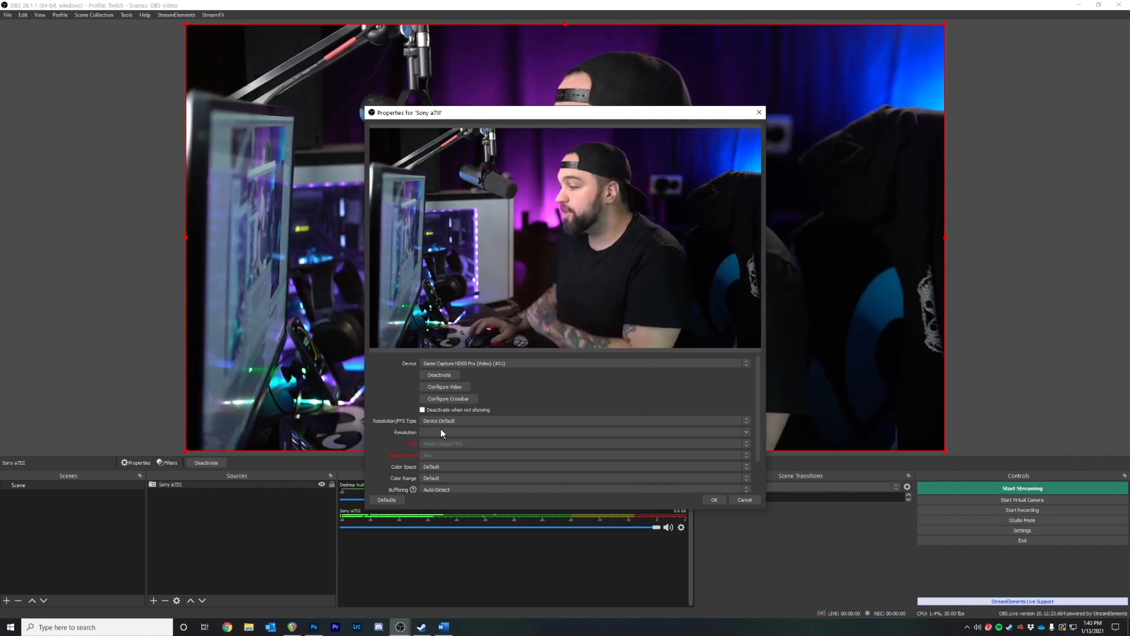
Confirm the camera settings, then scale the Sony a7III feed down into the bottom-right corner
click(716, 498)
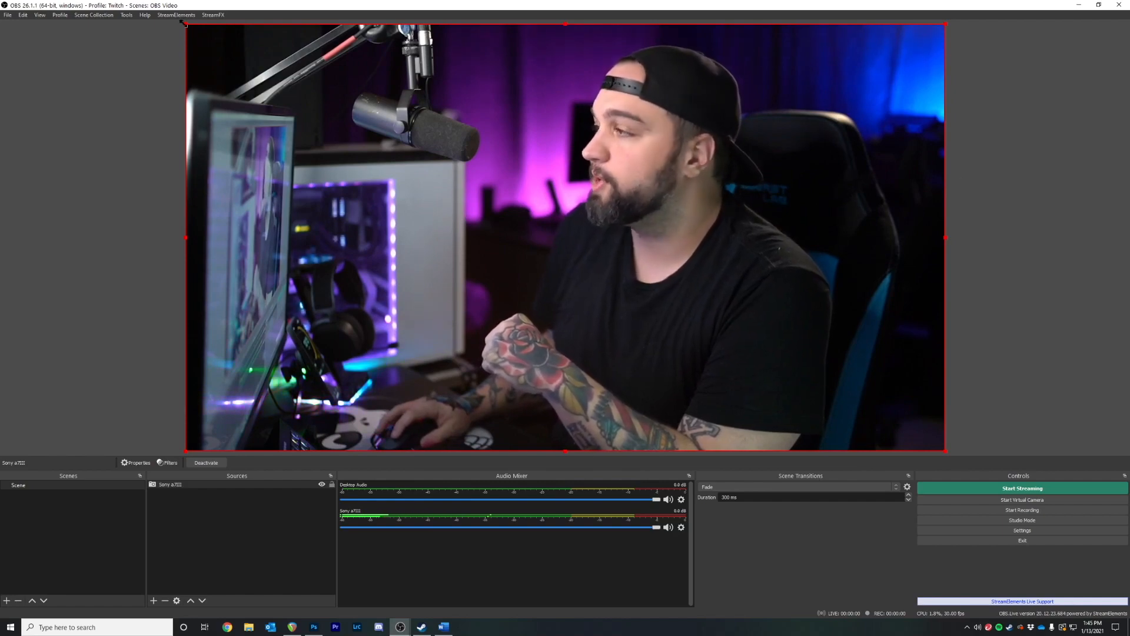
drag(183, 23, 670, 356)
drag(804, 383, 539, 334)
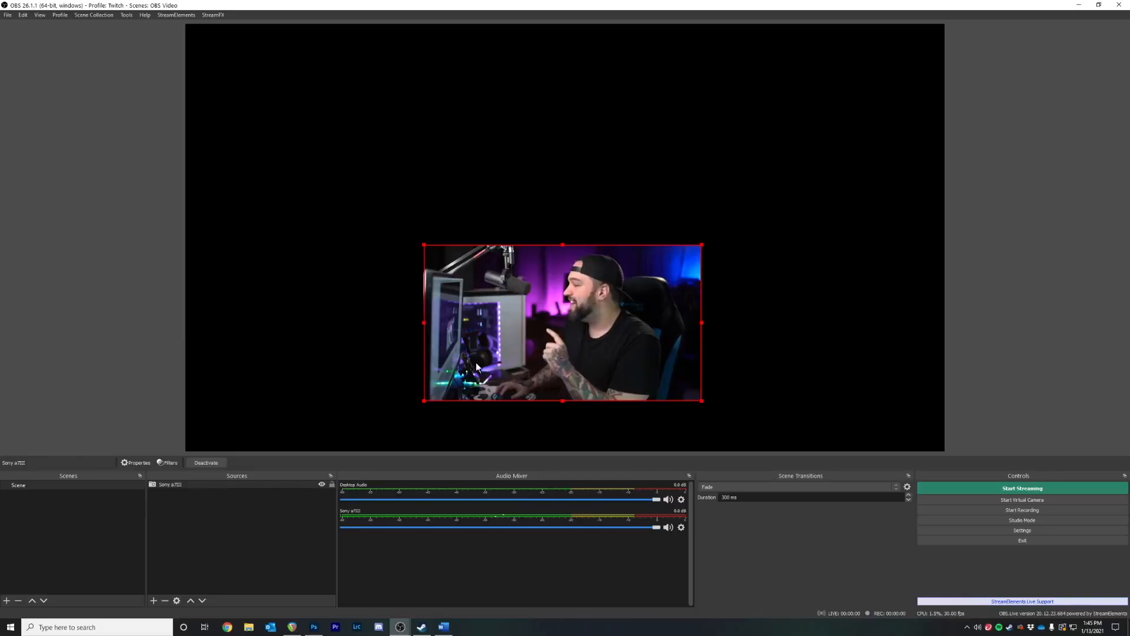
drag(502, 343, 710, 364)
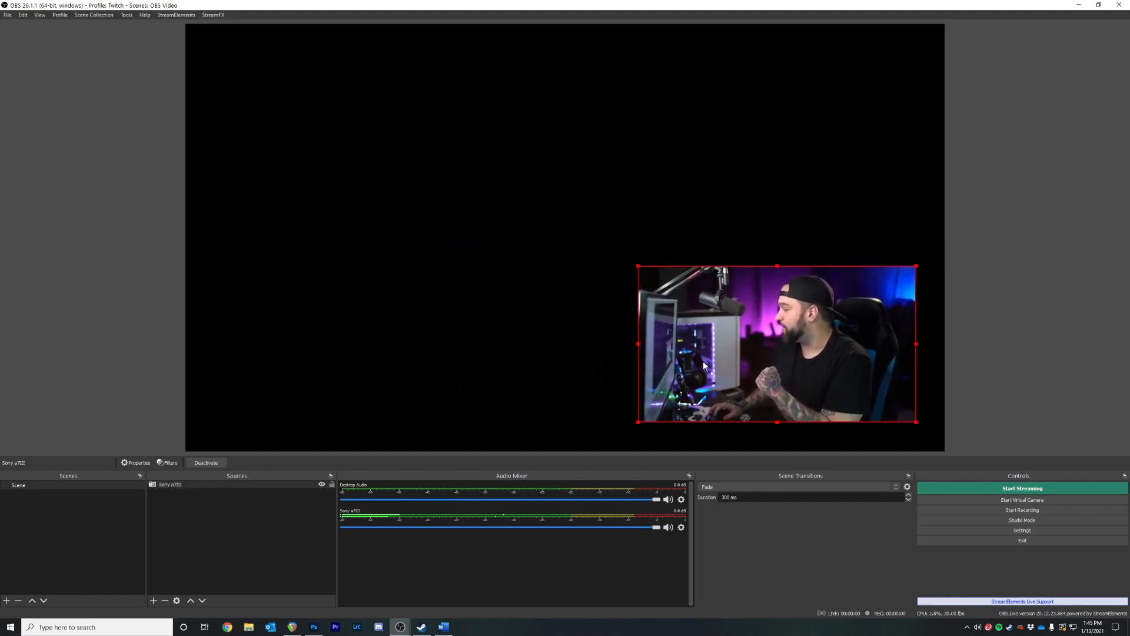
drag(640, 270, 697, 303)
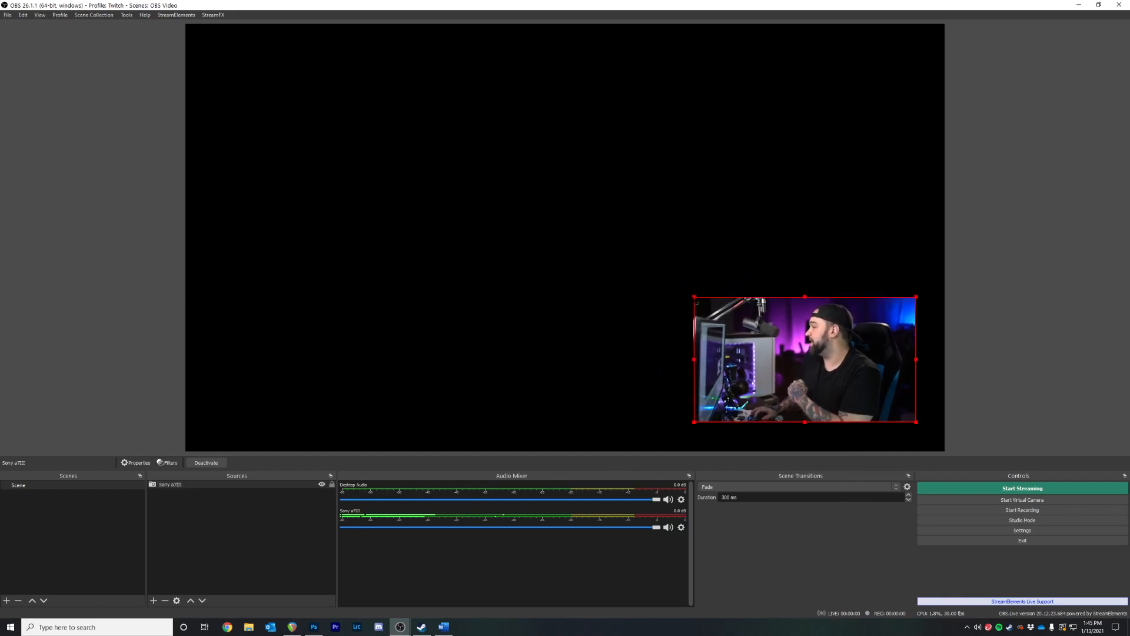
click(966, 307)
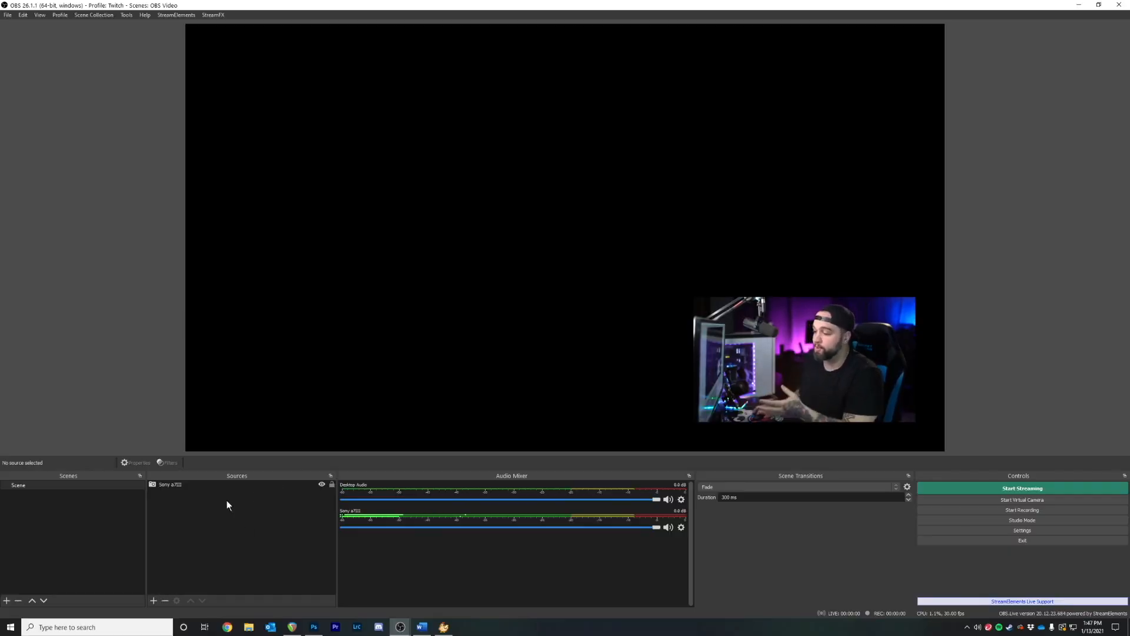
Add a Game Capture source with its default name
click(154, 600)
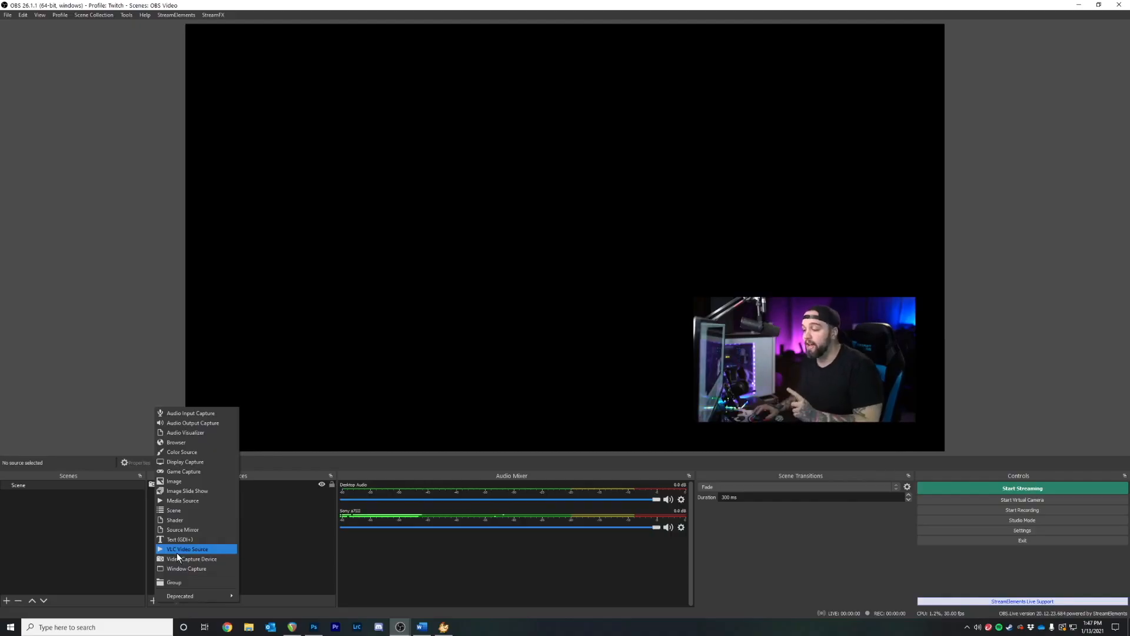
click(204, 470)
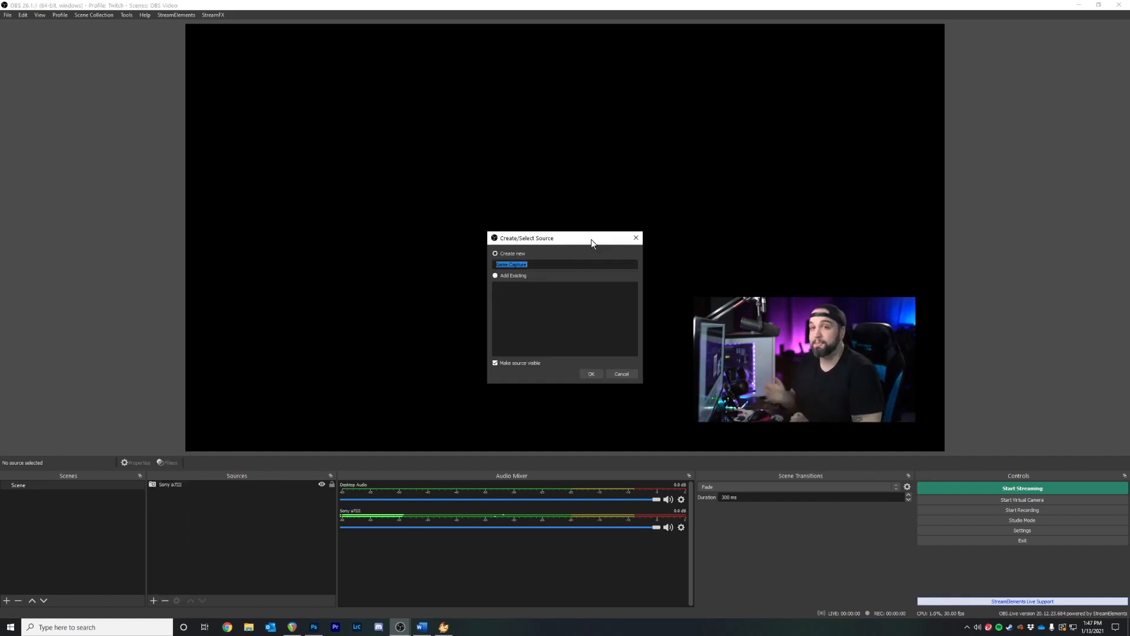
click(591, 373)
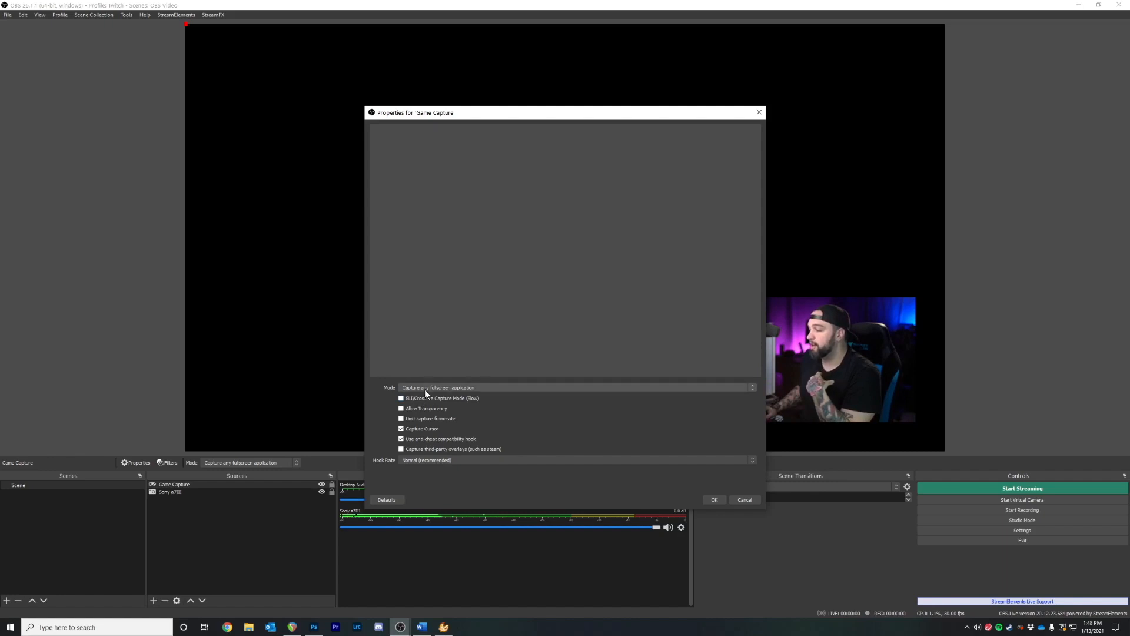
Set Game Capture to 'Capture specific window' mode on [Stardew Valley.exe]: Stardew Valley
click(425, 389)
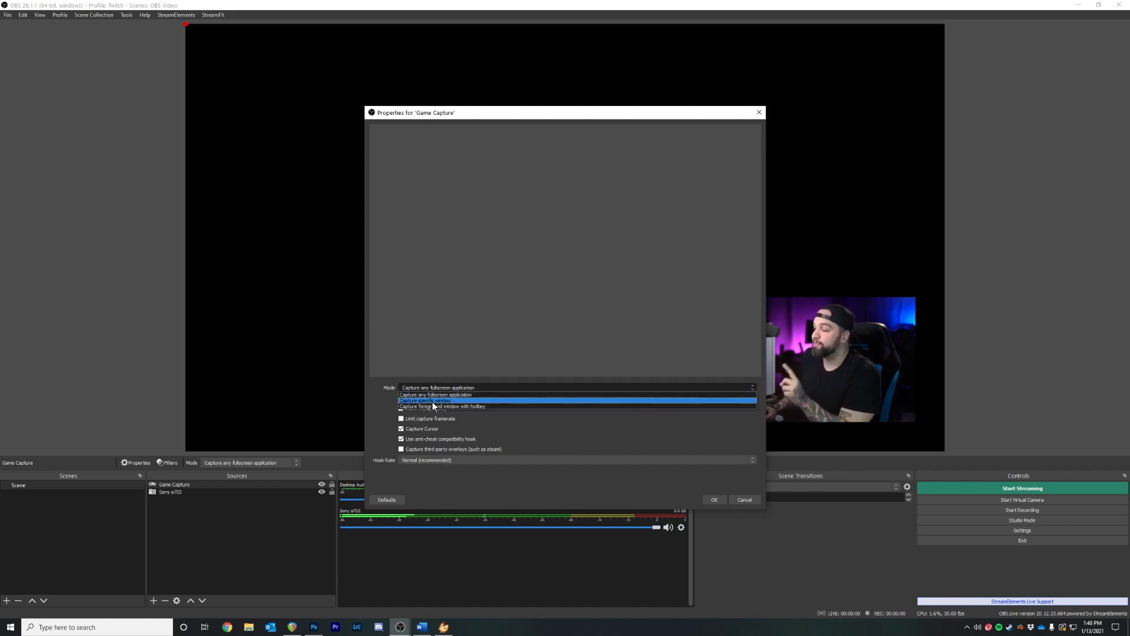
click(433, 401)
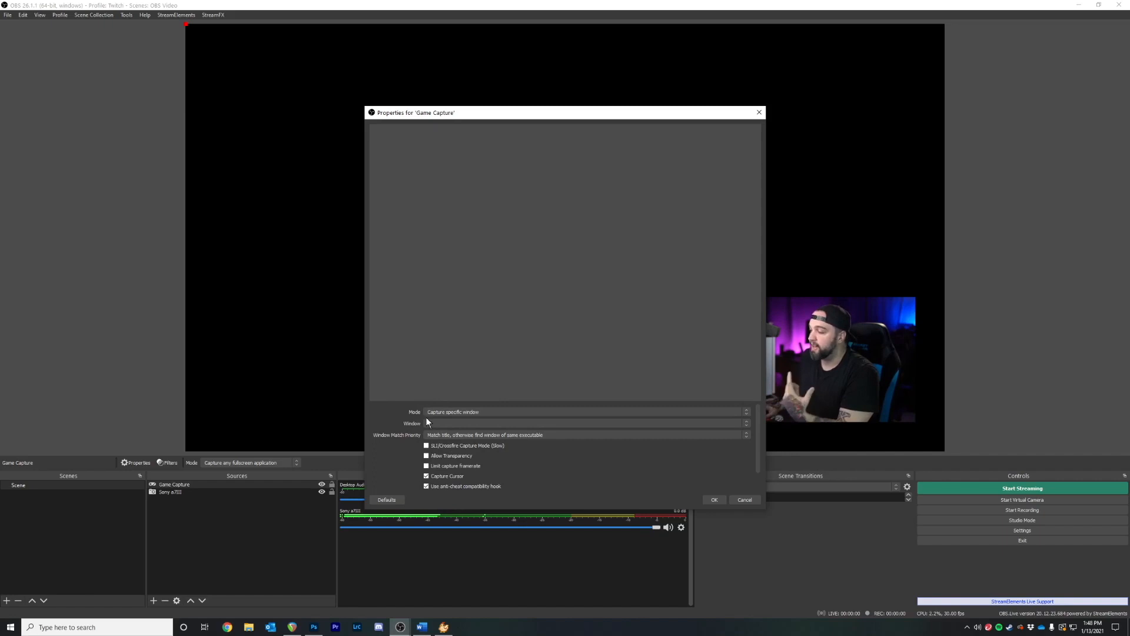
click(450, 422)
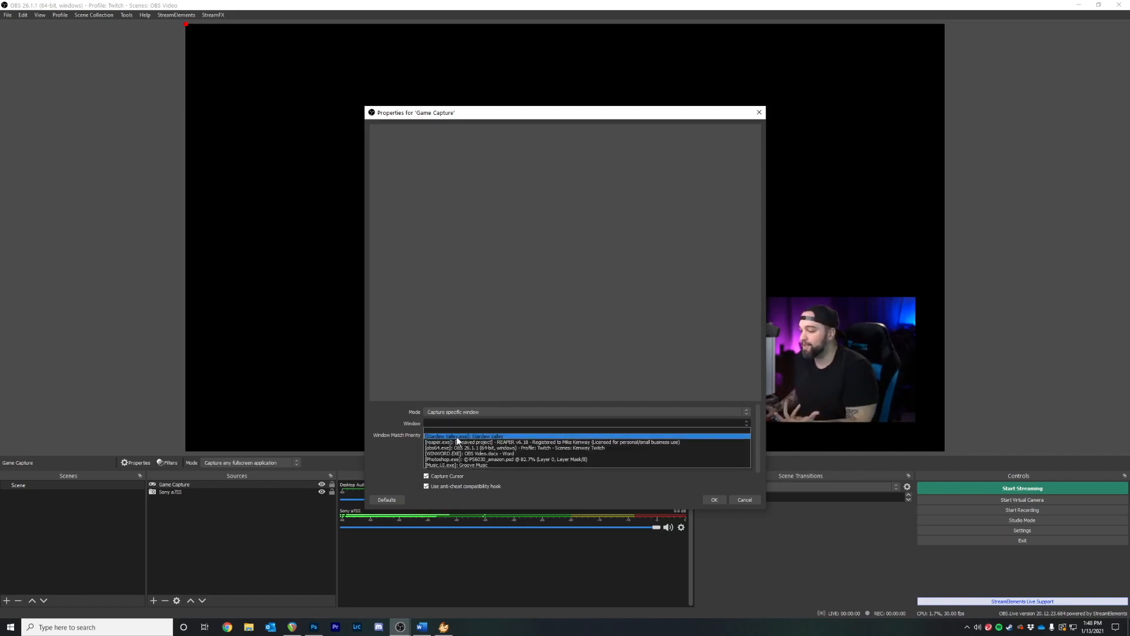
click(462, 437)
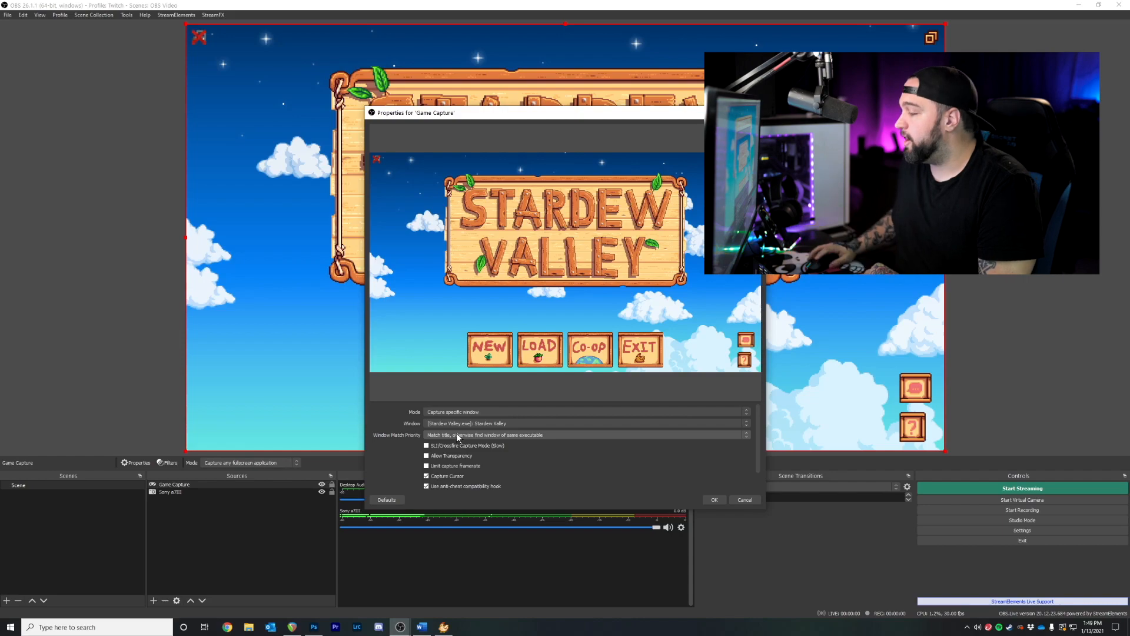
click(714, 499)
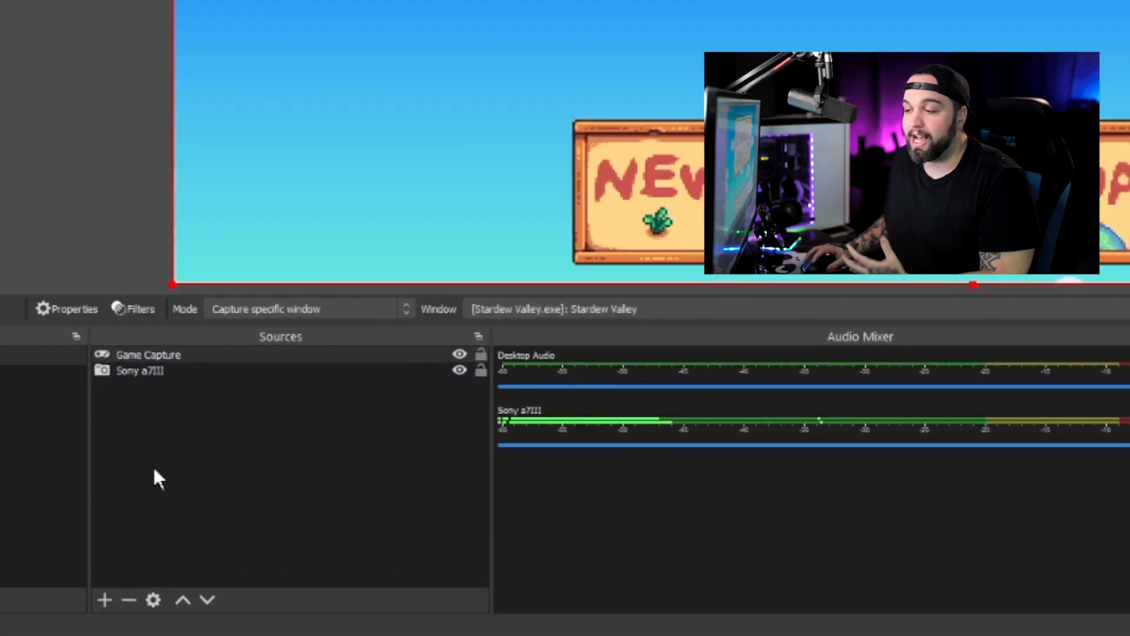
Select Sony a7III and toggle Game Capture's visibility off, on, then off again
click(173, 372)
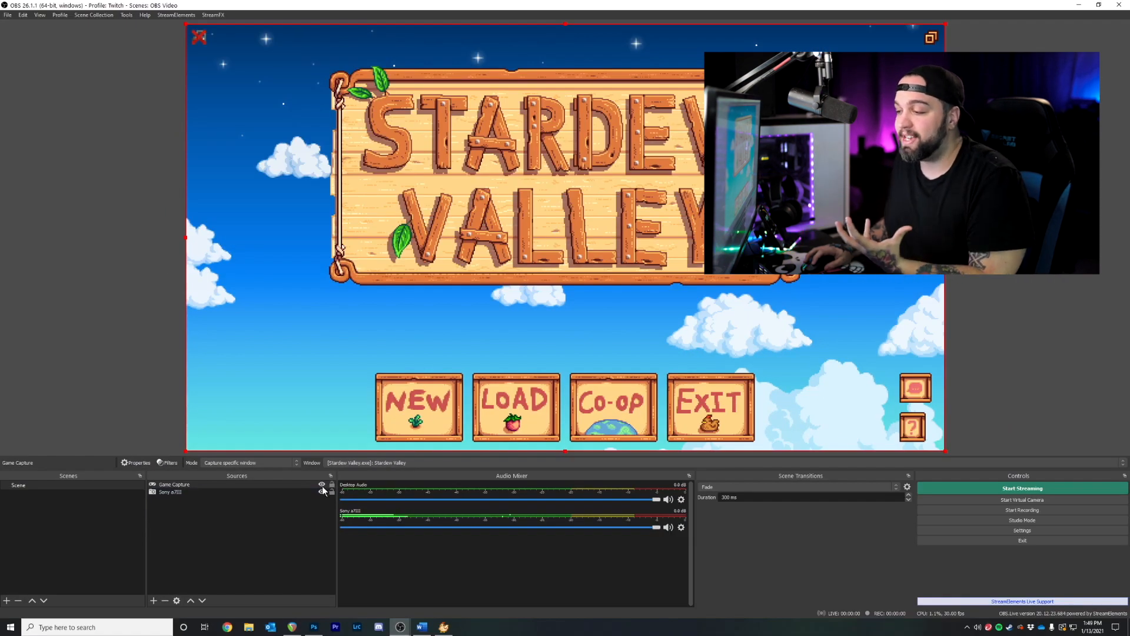
click(322, 485)
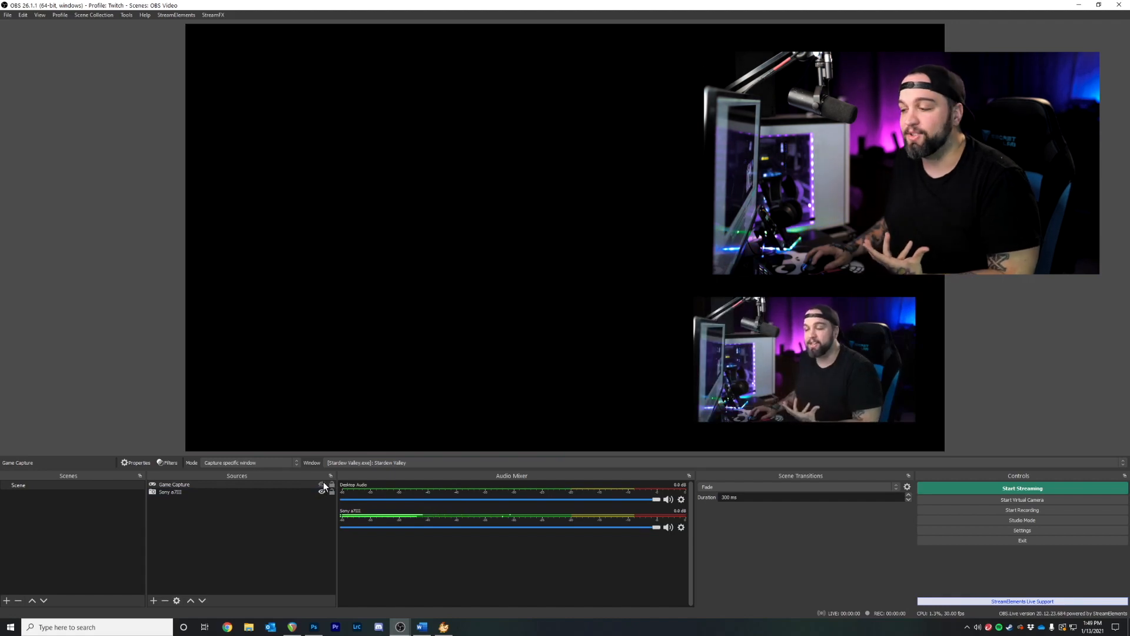
click(322, 484)
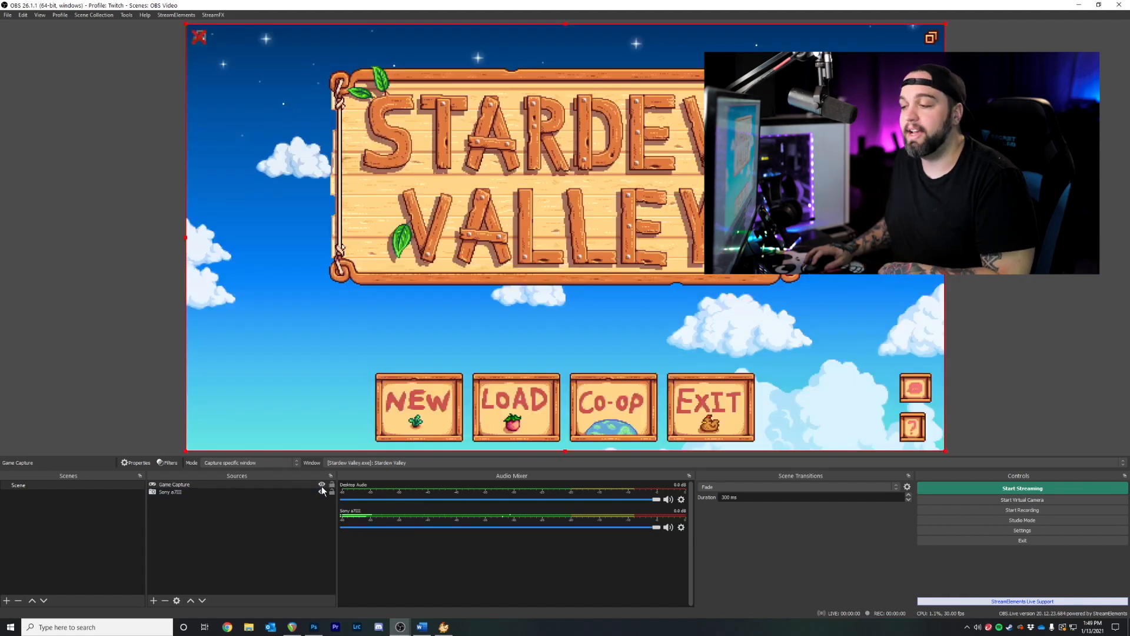
click(322, 485)
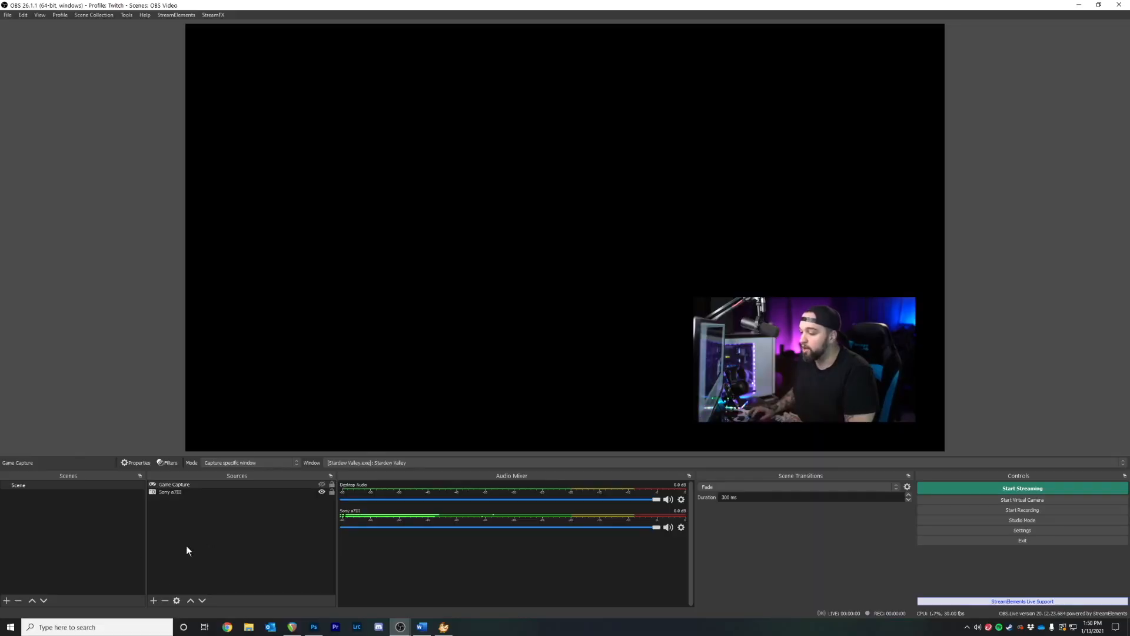
Try a Window Capture source on the Stardew Valley window, then cancel it
click(152, 600)
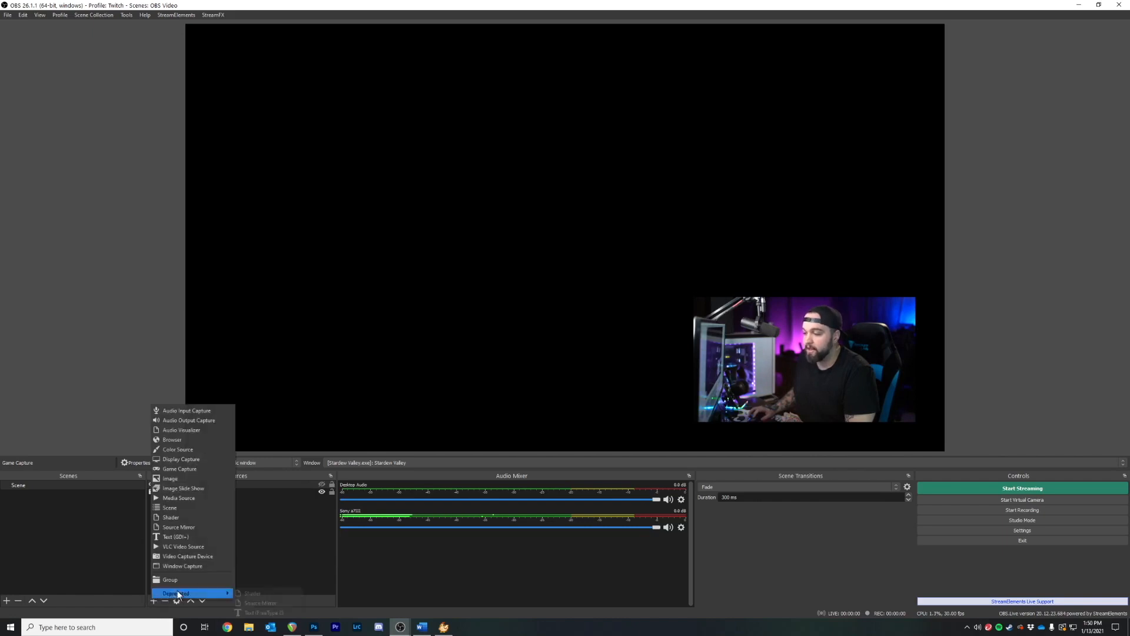
click(192, 564)
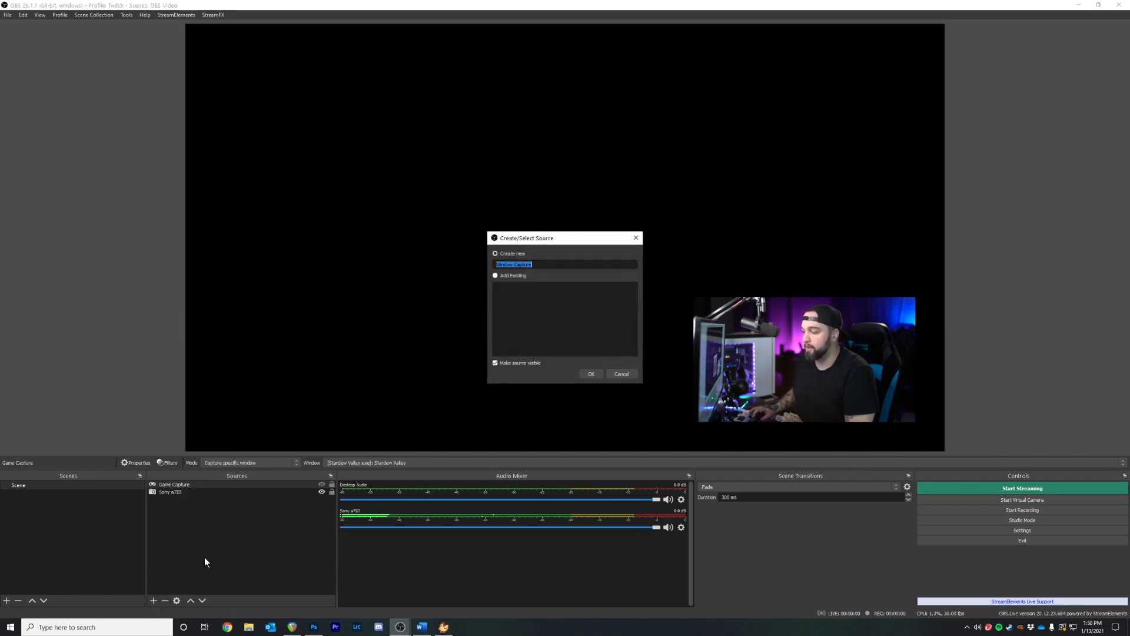
key(Return)
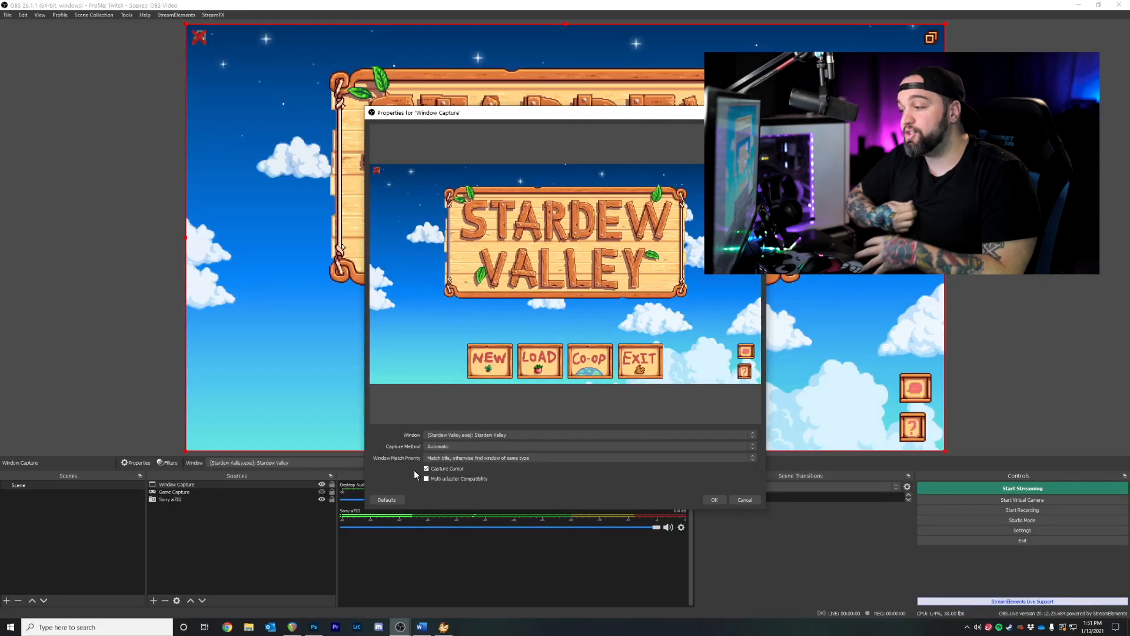
click(446, 436)
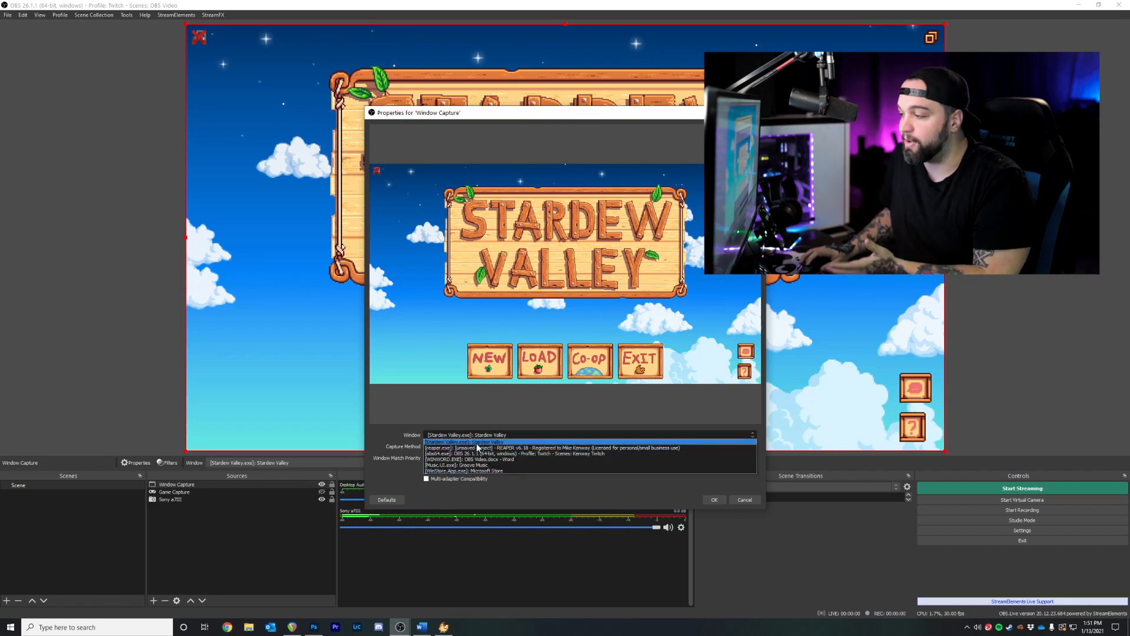
click(389, 464)
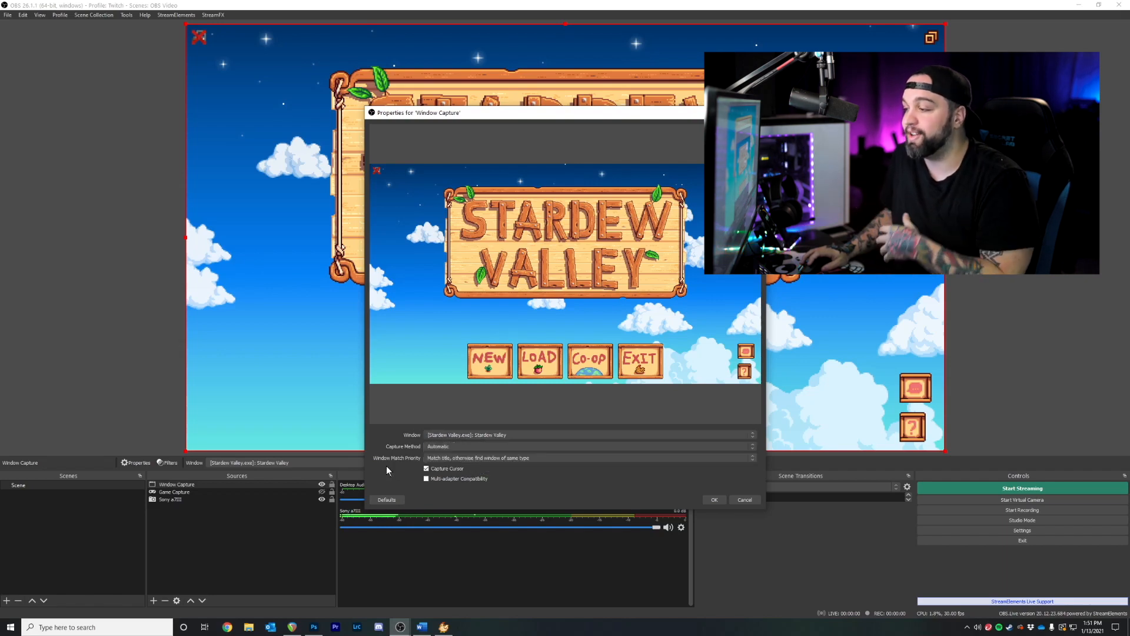
click(744, 499)
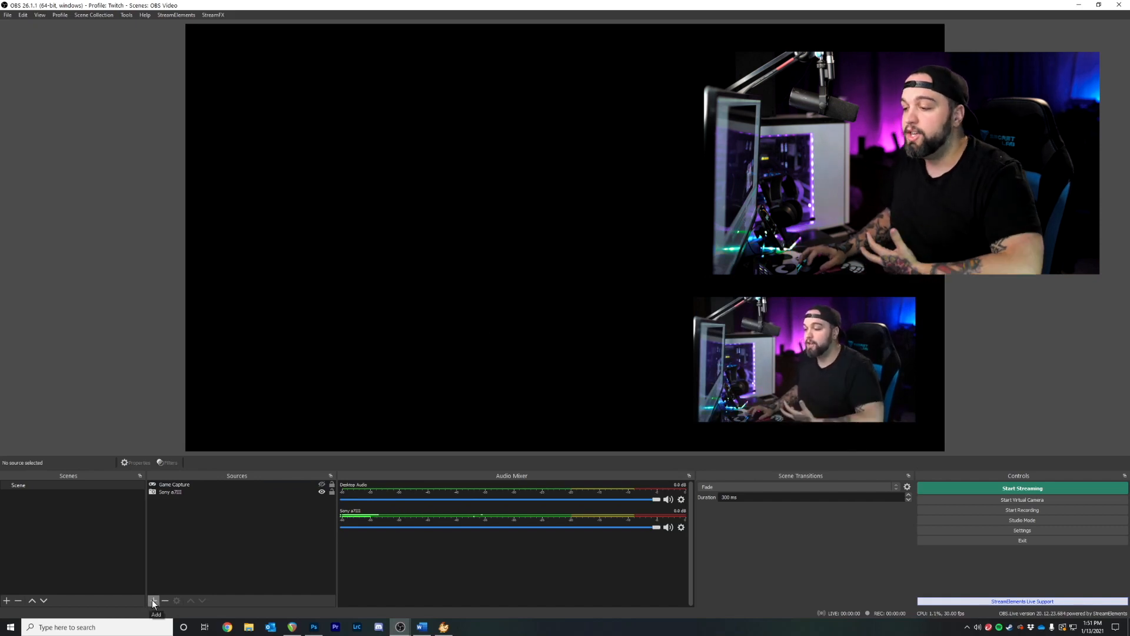
Add a Display Capture source and choose Display 2, which shows Stardew Valley
click(153, 601)
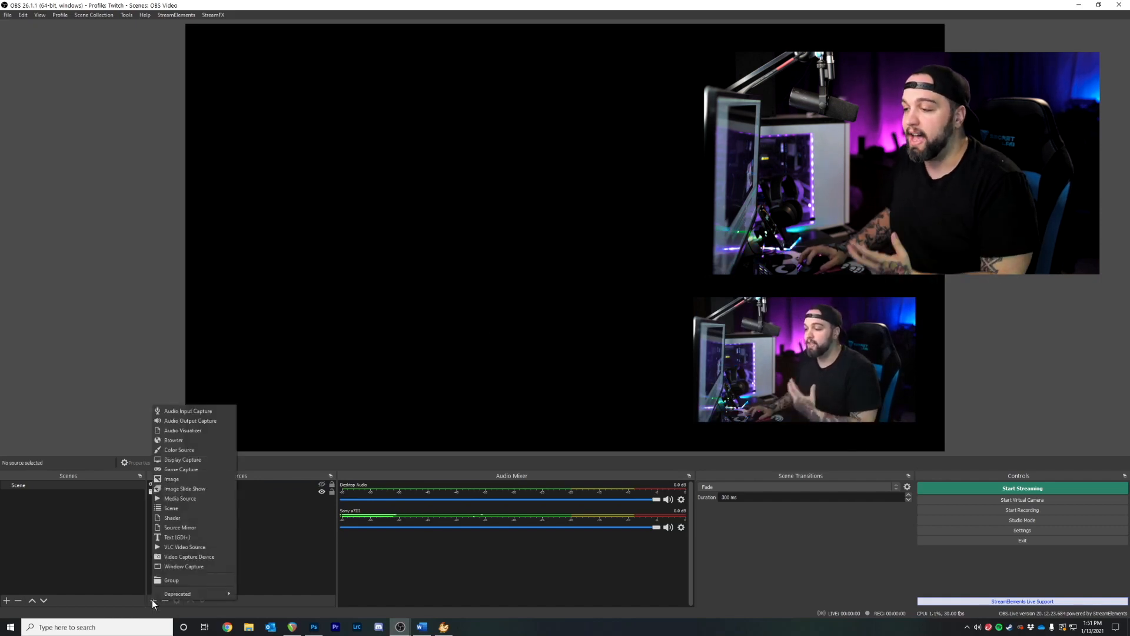
click(182, 459)
key(Return)
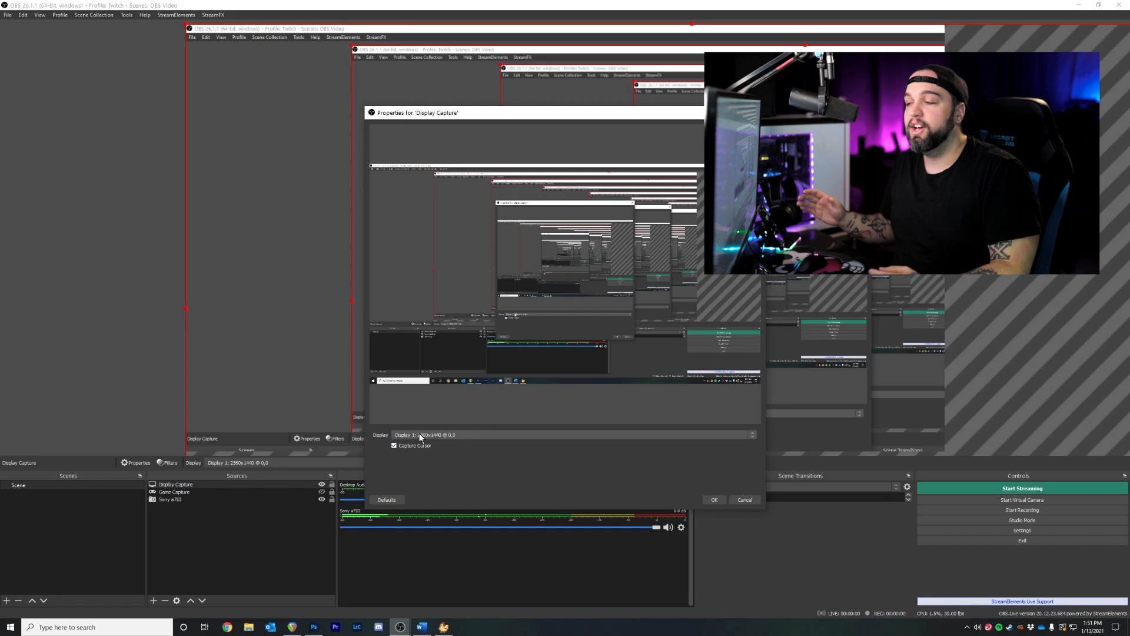
click(420, 436)
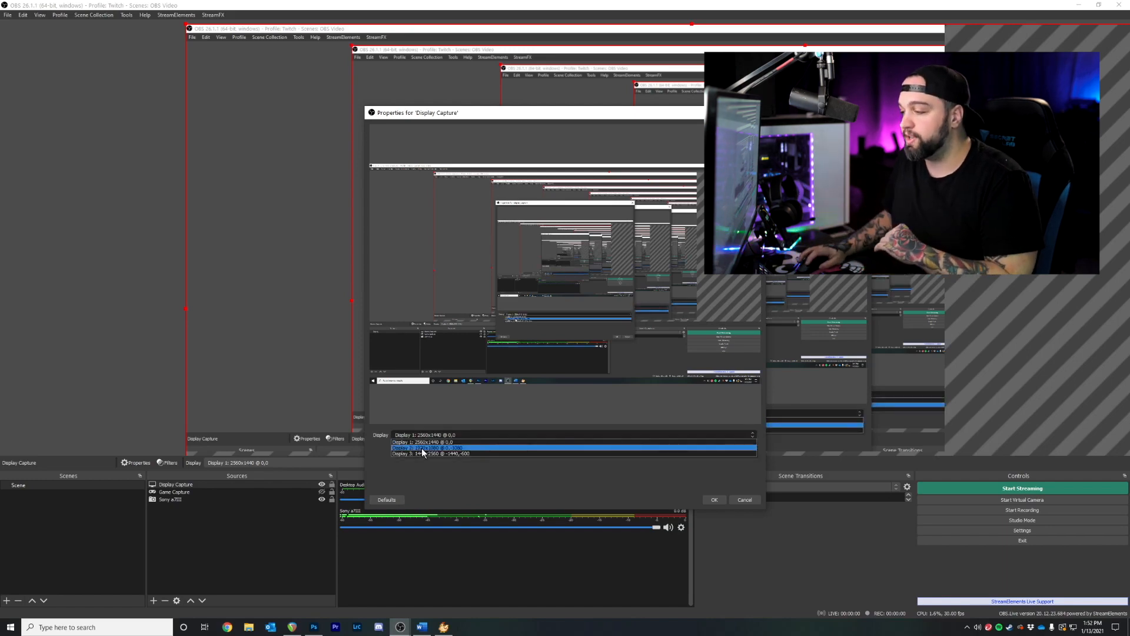
click(423, 448)
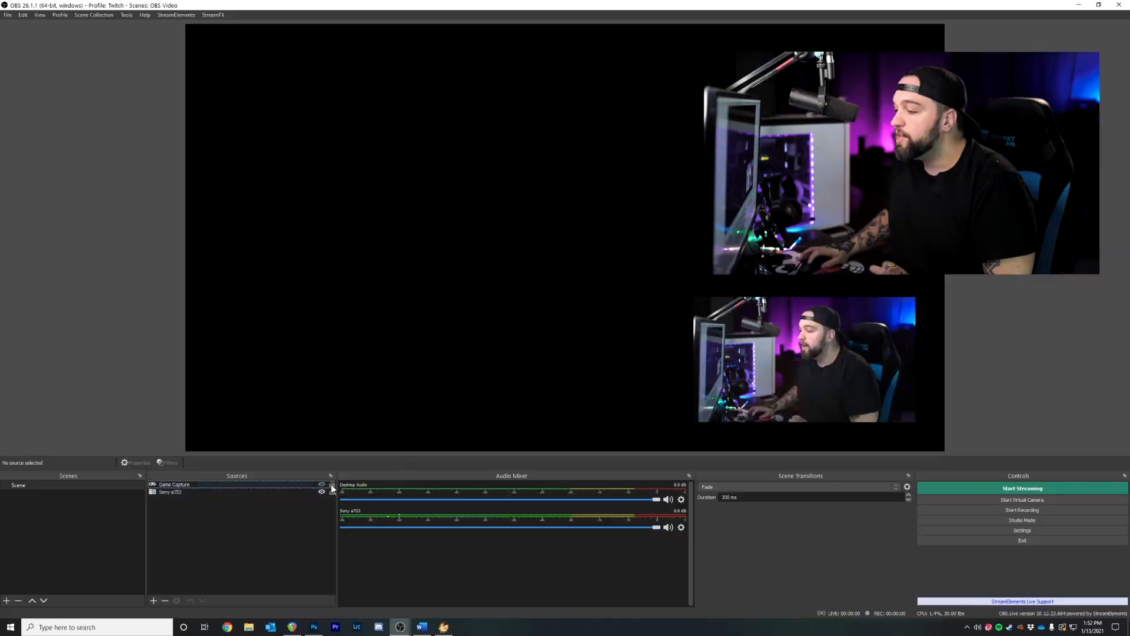
Make Game Capture visible again, showing the Stardew Valley title screen
click(321, 484)
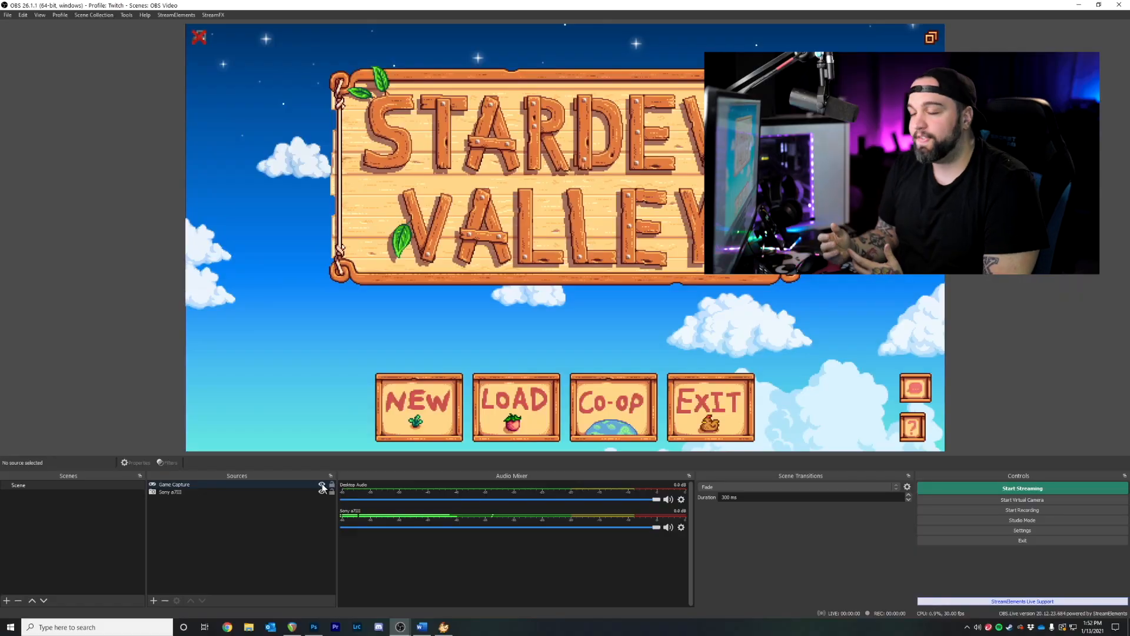
Move Game Capture below Sony a7III in the source list so the webcam overlays the game
click(196, 484)
drag(196, 486, 192, 493)
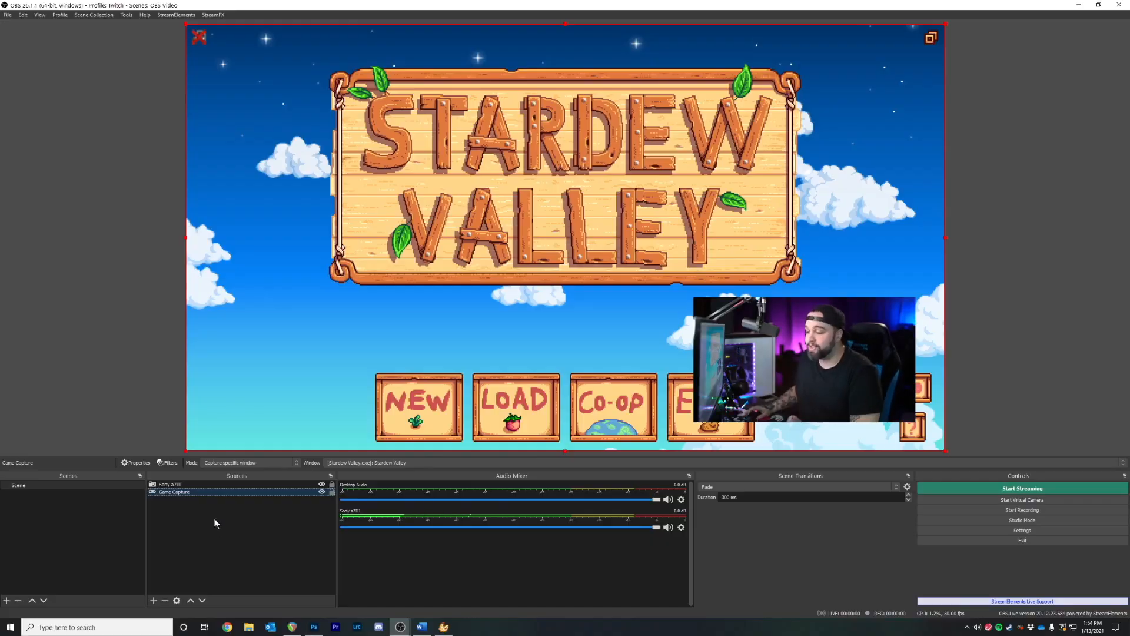
Add an Image source named 'Facebox'
click(154, 602)
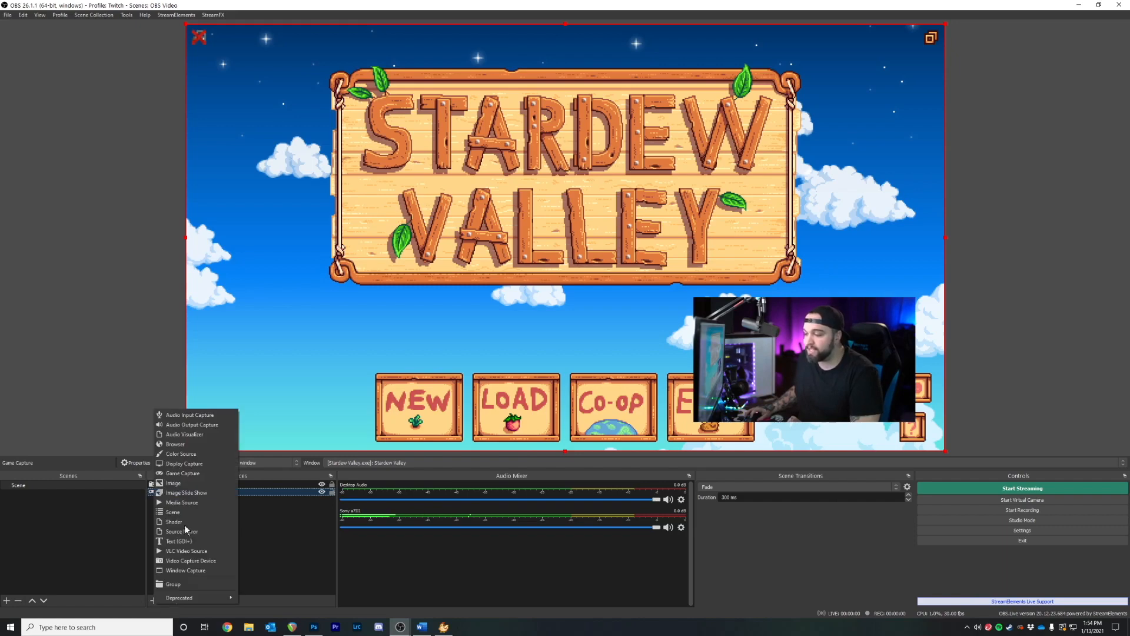
click(187, 483)
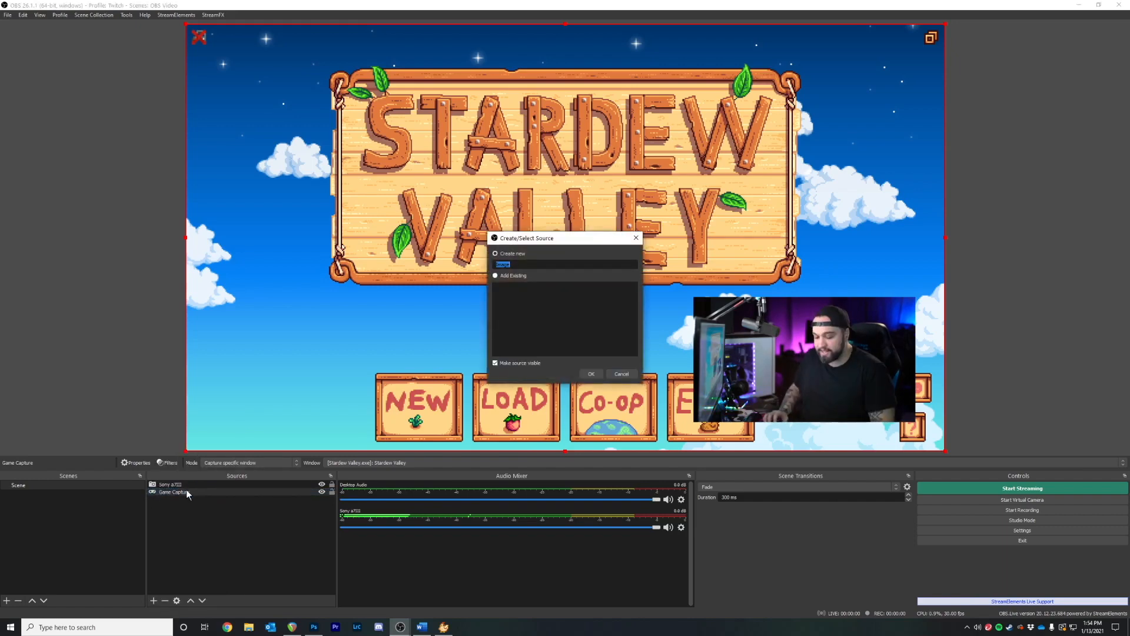
text(Facebox)
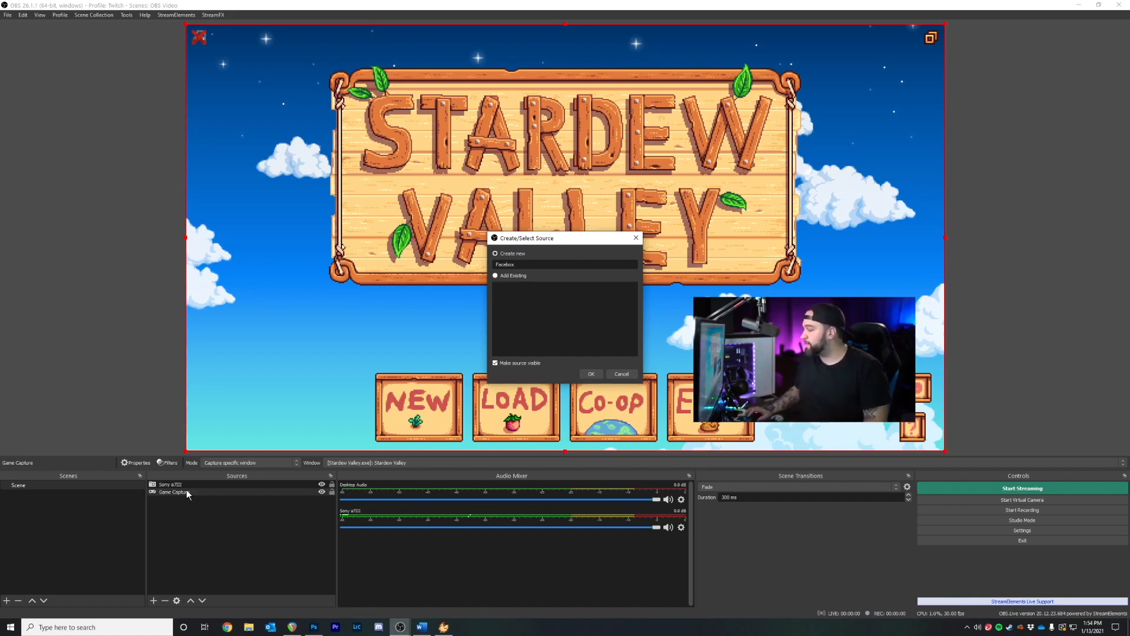
click(596, 376)
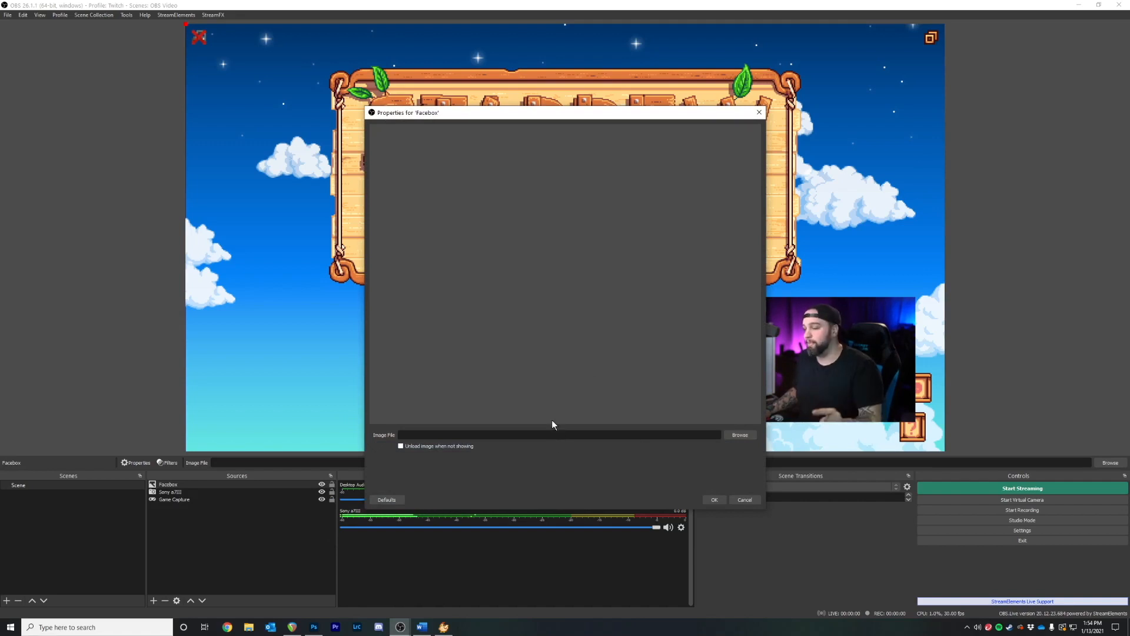
Load Kenway.png from the Face Cam Borders folder as the Facebox image
click(740, 435)
click(477, 142)
click(408, 262)
double_click(488, 221)
double_click(488, 248)
double_click(490, 202)
drag(533, 127, 476, 147)
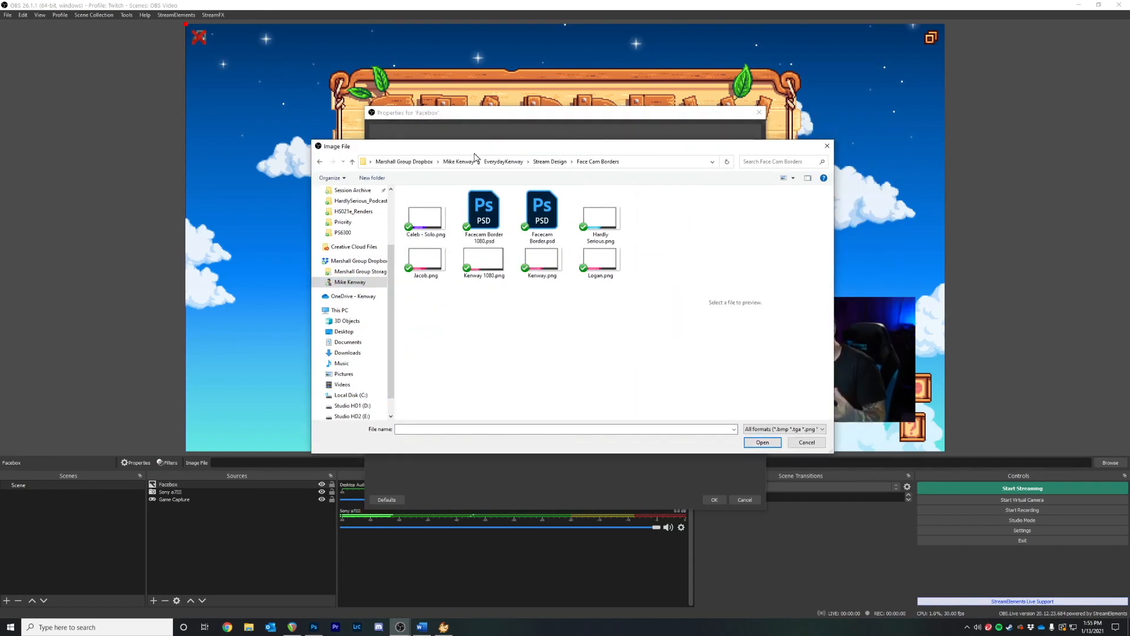
double_click(549, 264)
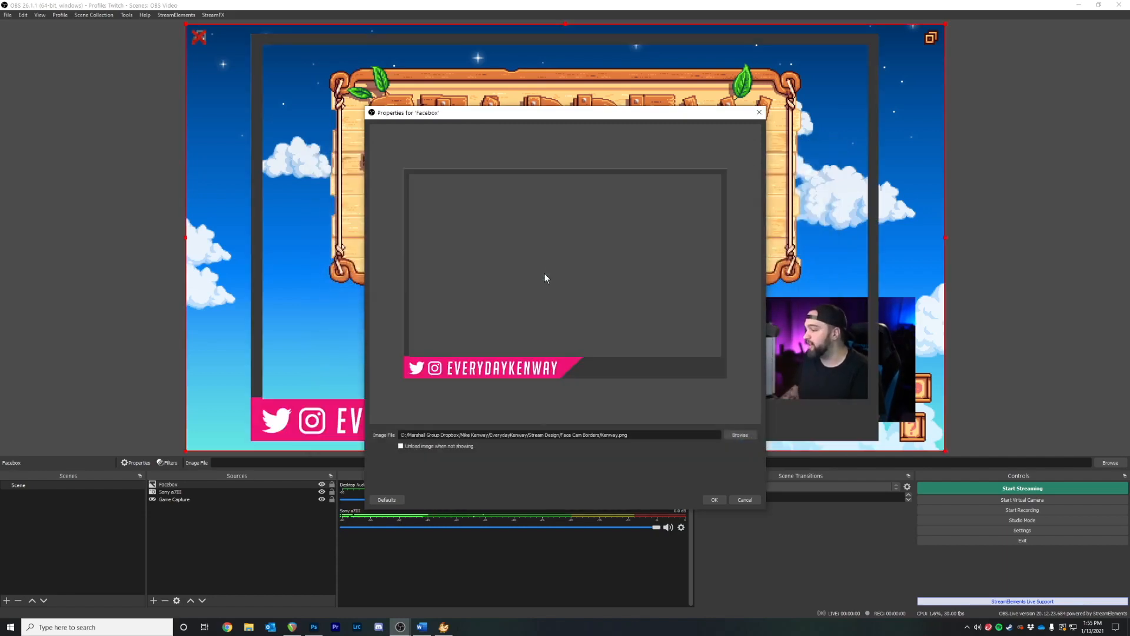
click(714, 500)
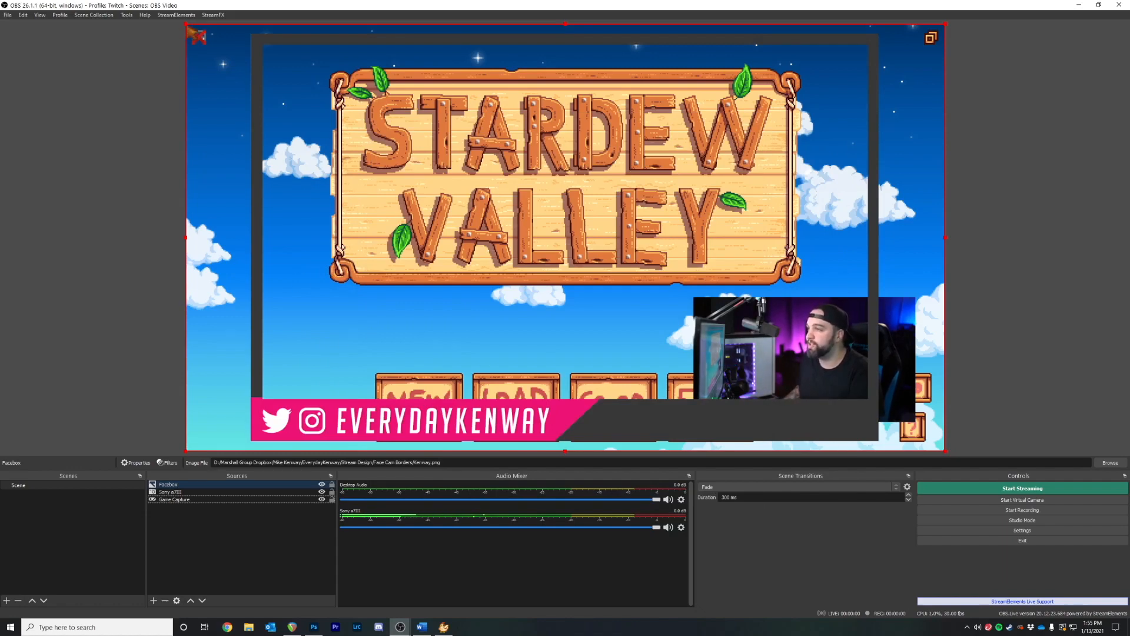
Shrink and position the Kenway.png Facebox border around the webcam in the lower-right corner
drag(186, 24, 705, 316)
mouse_move(805, 418)
mouse_down()
mouse_move(770, 391)
mouse_move(793, 405)
mouse_up()
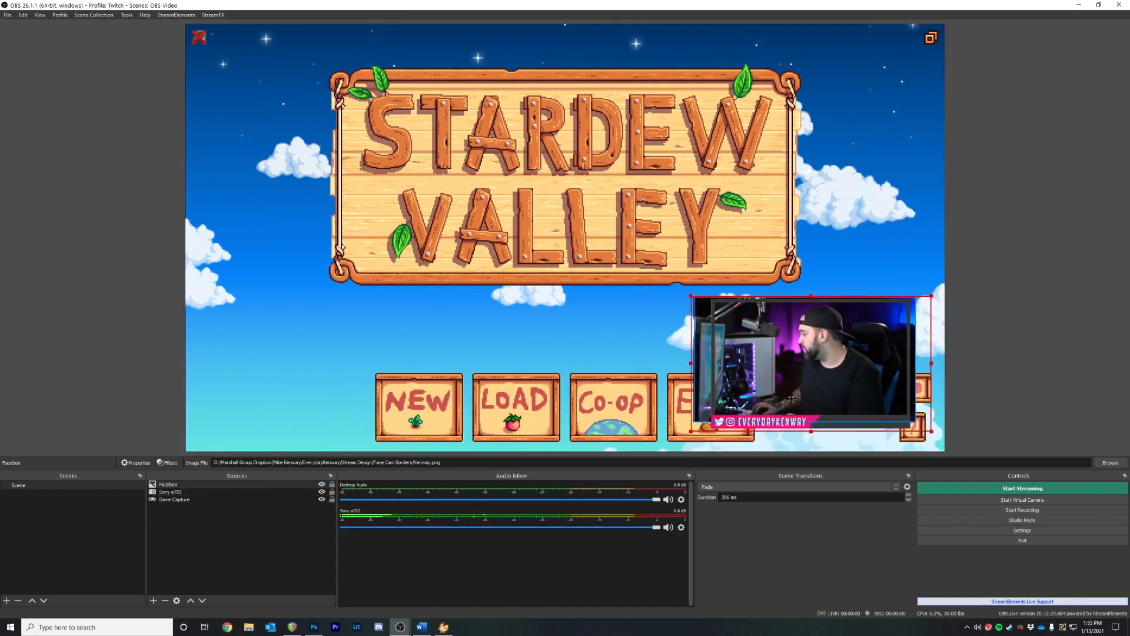
mouse_move(693, 302)
mouse_down()
mouse_move(671, 295)
mouse_move(681, 295)
mouse_up()
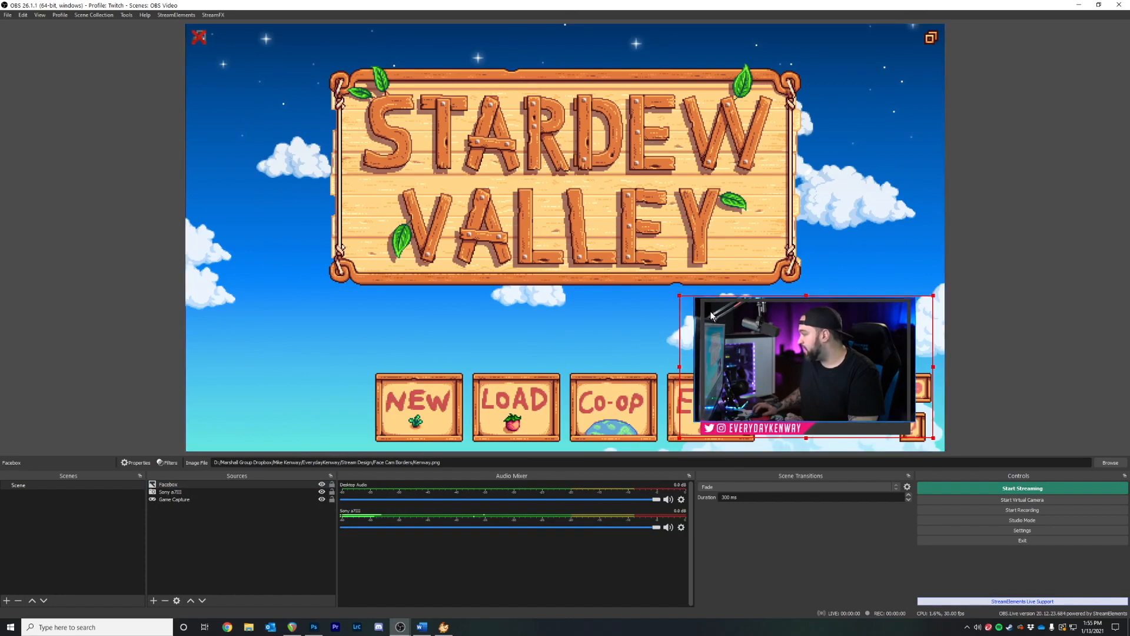
drag(678, 294, 676, 292)
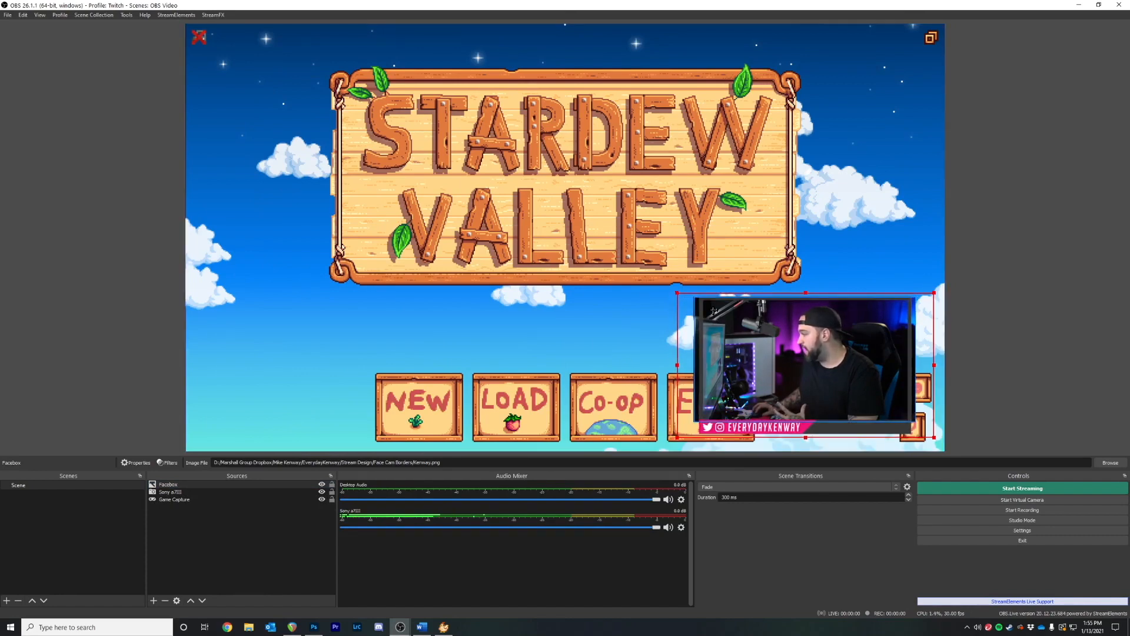
mouse_move(714, 311)
mouse_down()
mouse_move(682, 295)
mouse_move(712, 313)
mouse_up()
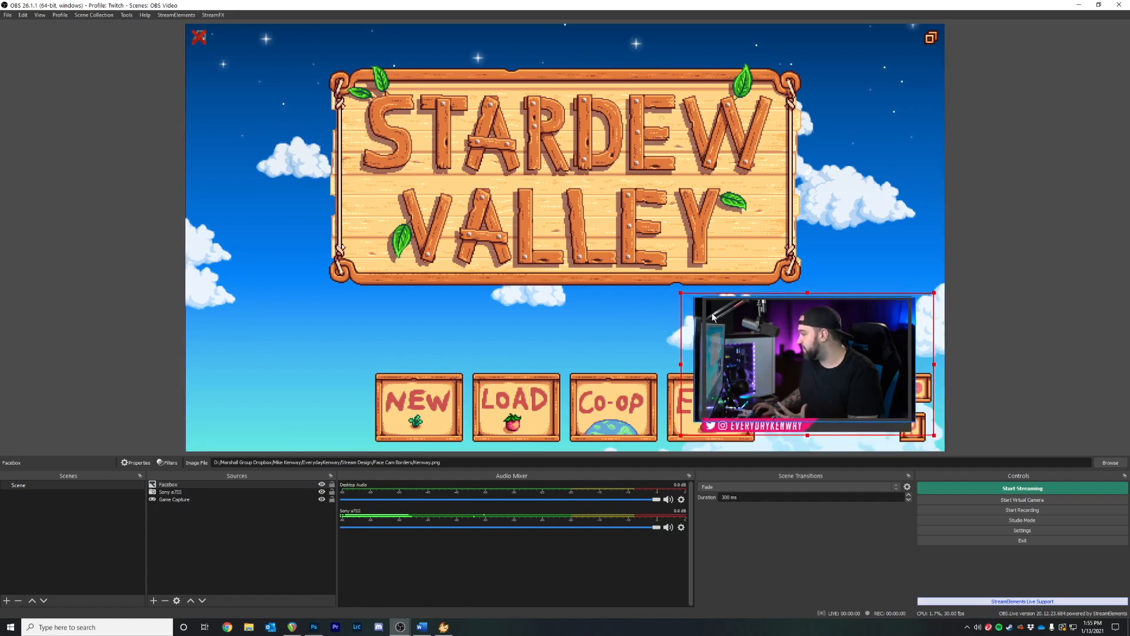
click(1009, 230)
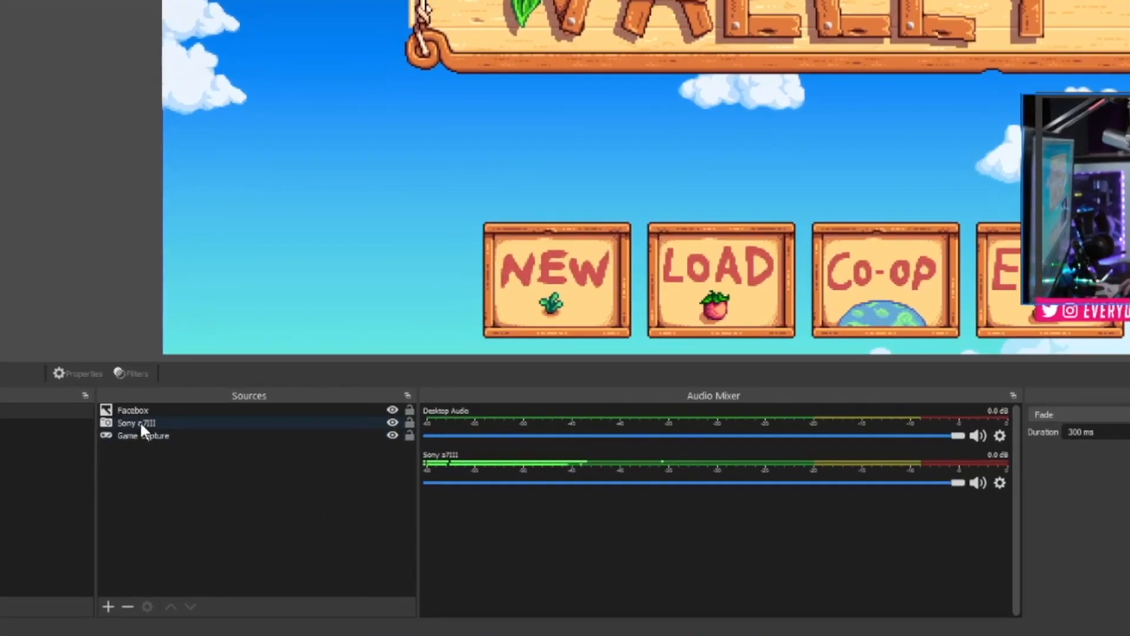
Add a Crop/Pad effect filter, keeping its default name, to the Sony a7III camera source
click(172, 491)
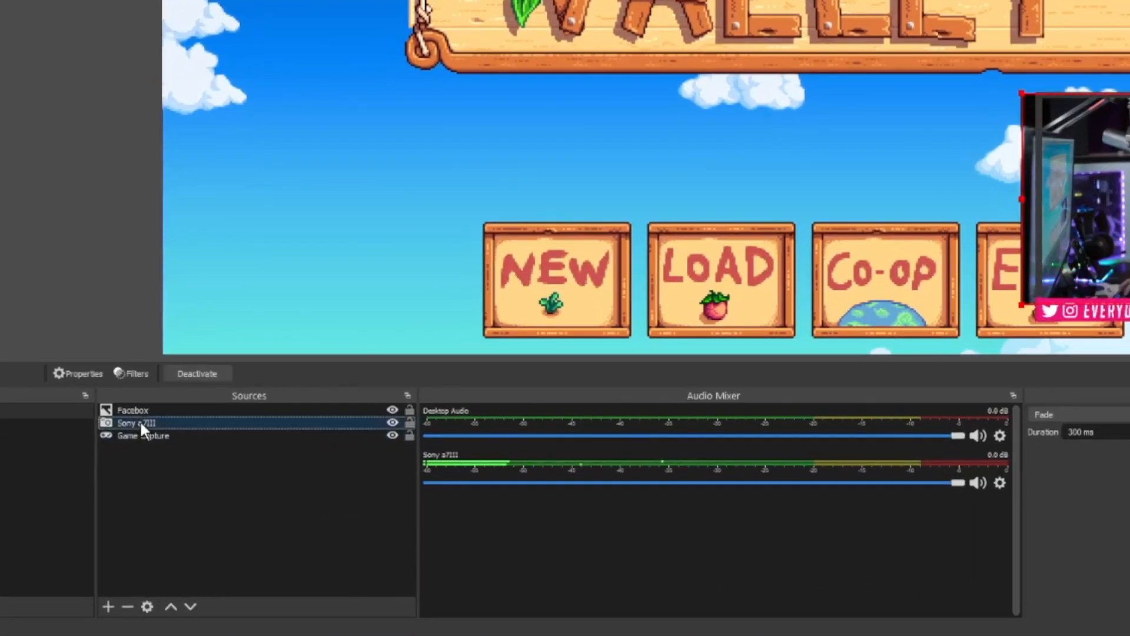
right_click(171, 491)
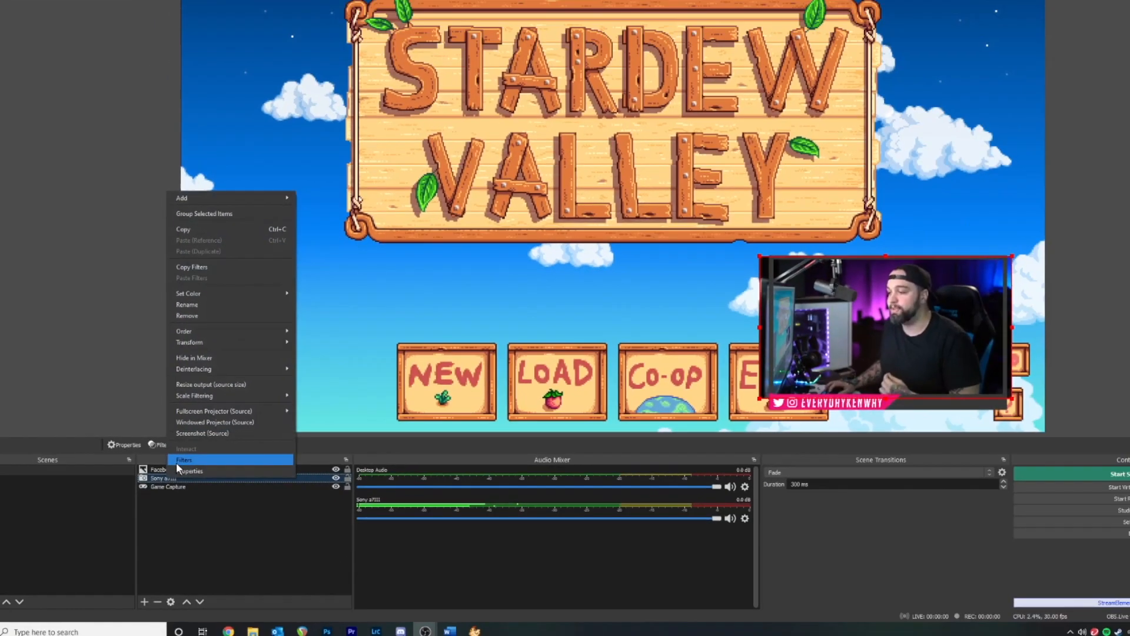
click(175, 413)
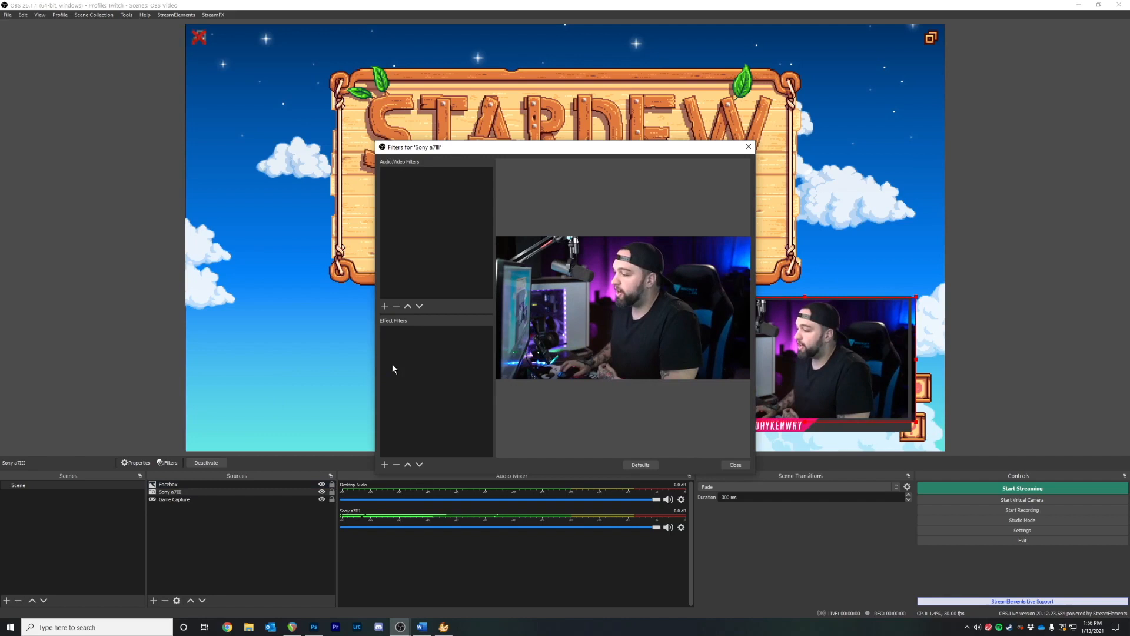
click(385, 464)
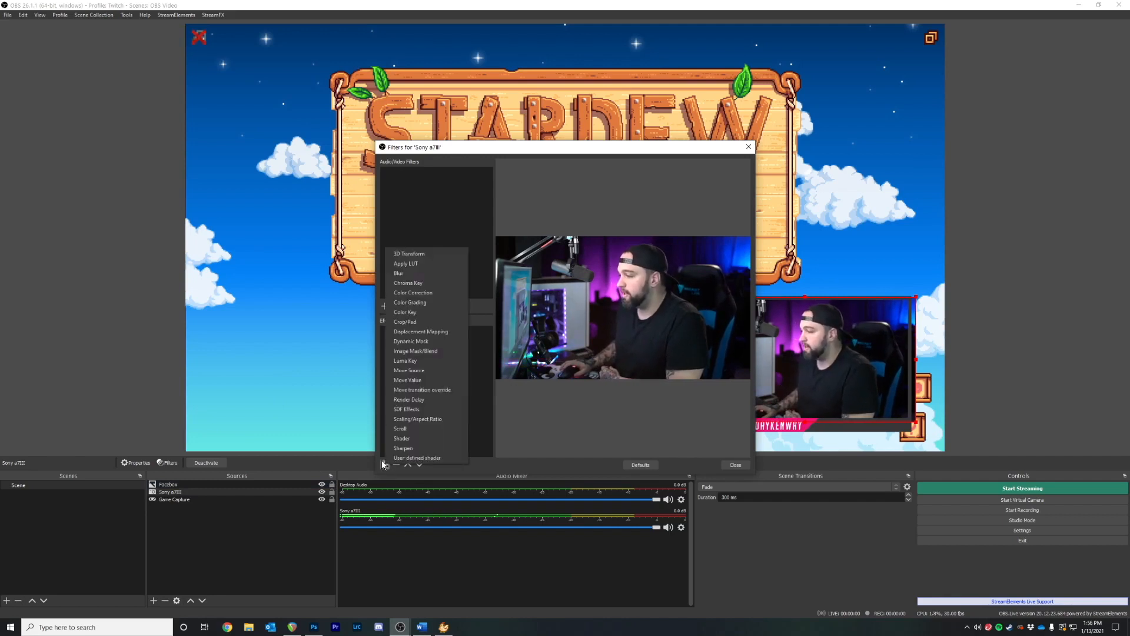
click(423, 322)
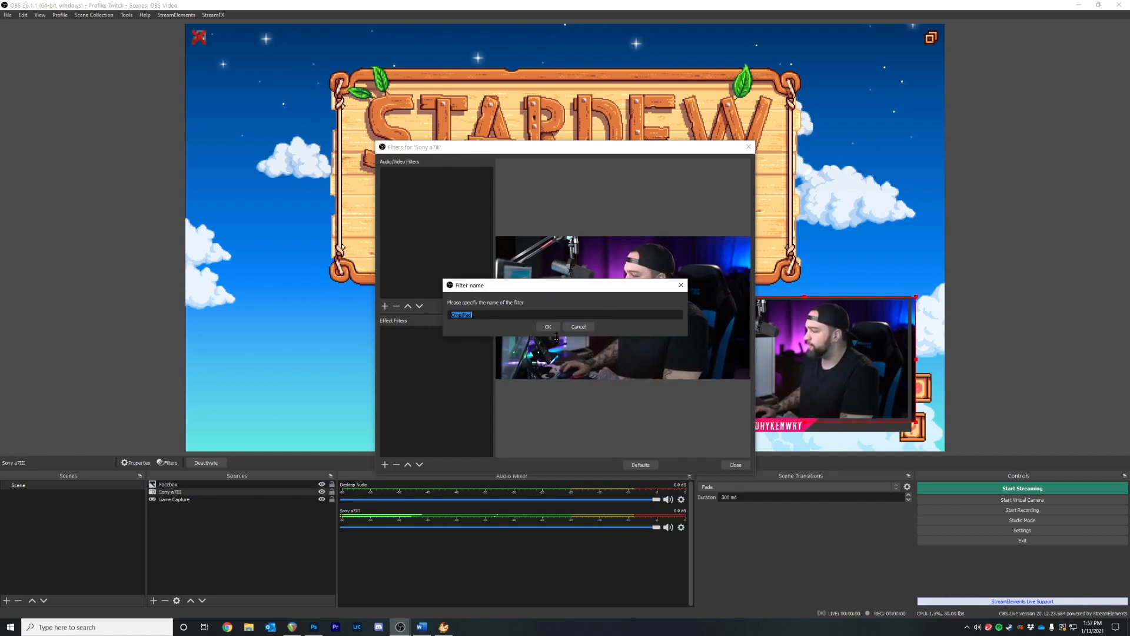
click(547, 327)
drag(597, 148, 490, 112)
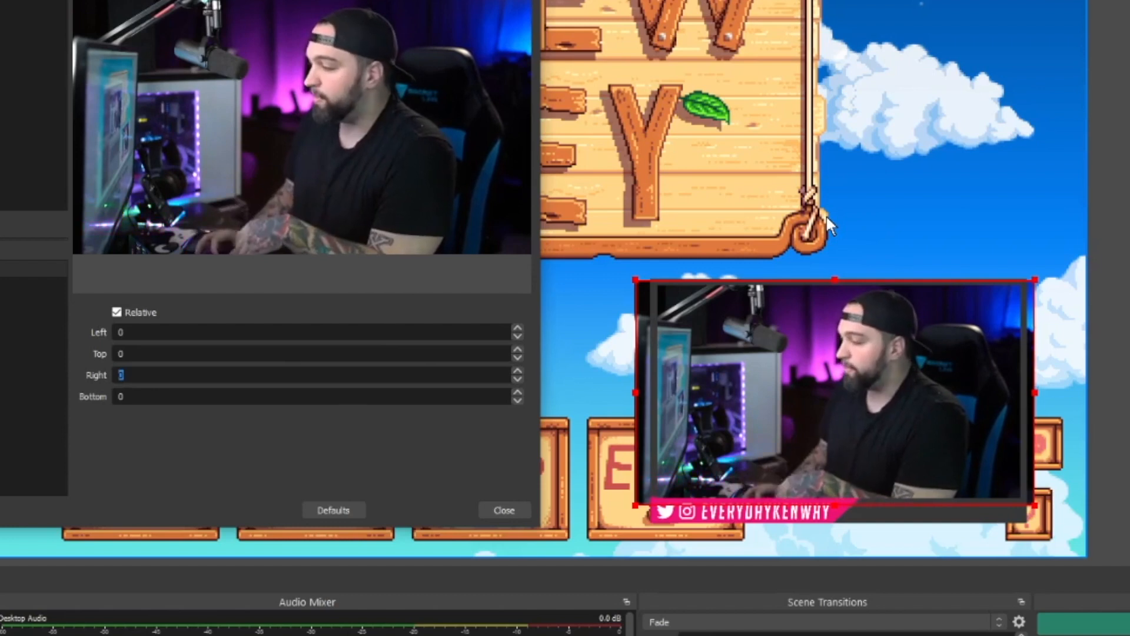
Set the Crop/Pad Right crop to 42 and begin raising the Left crop
text(200)
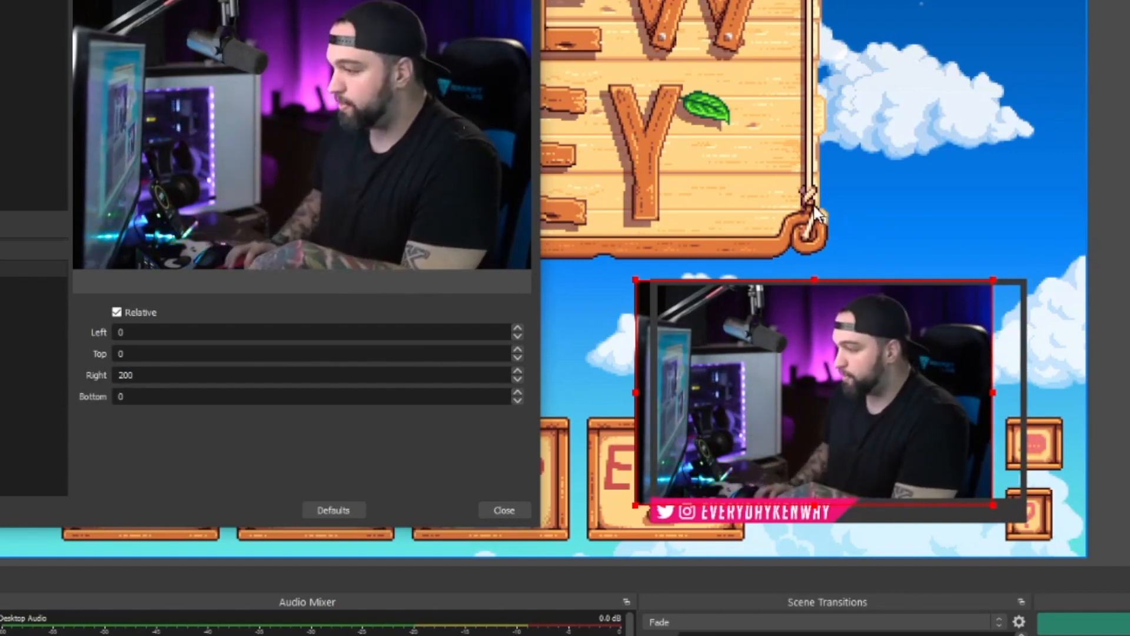
key(BackSpace)
key(BackSpace)
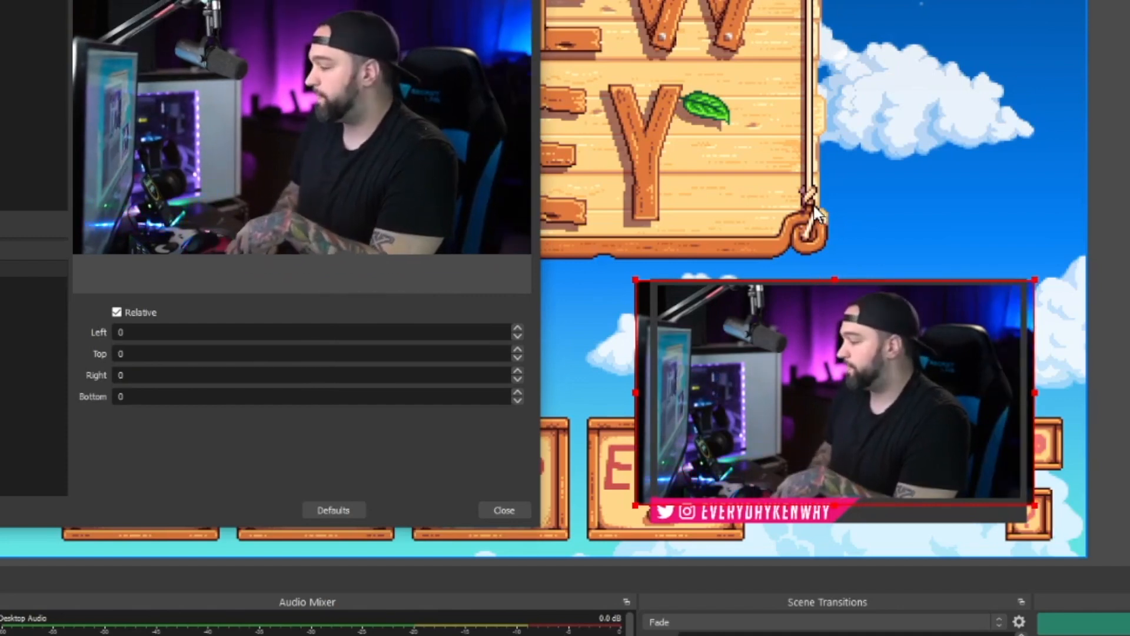
click(518, 371)
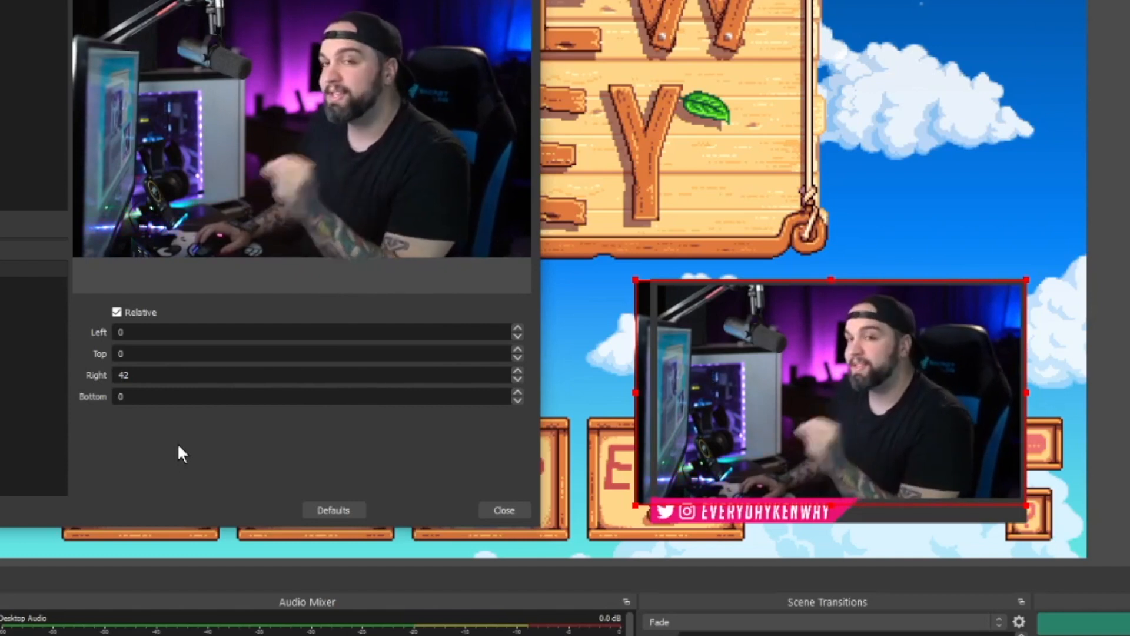
click(518, 328)
click(517, 328)
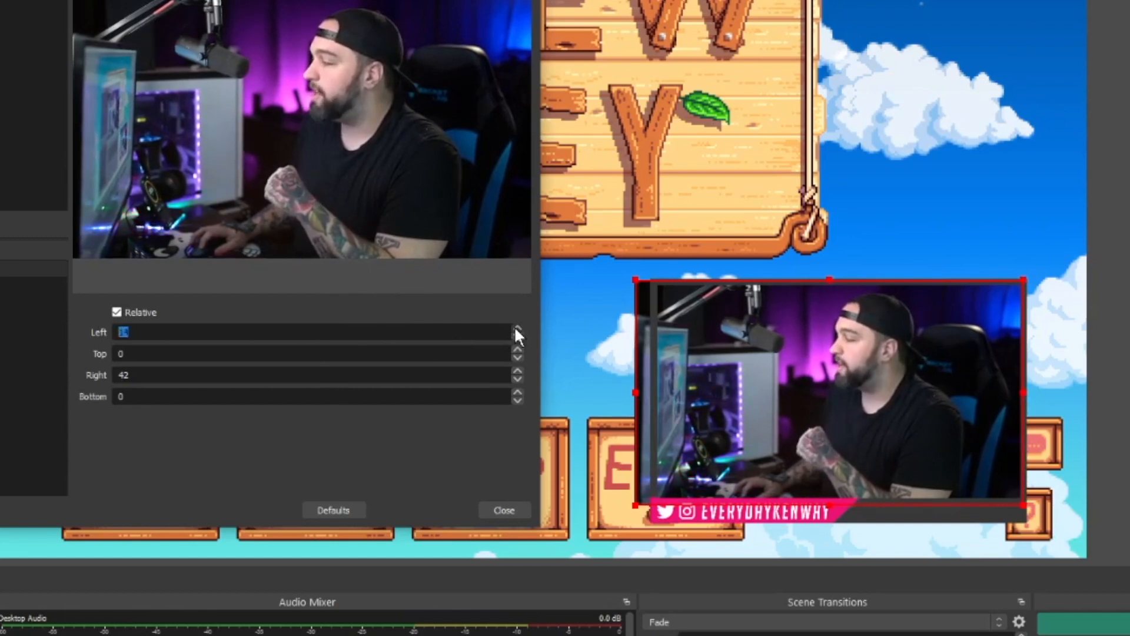
click(517, 329)
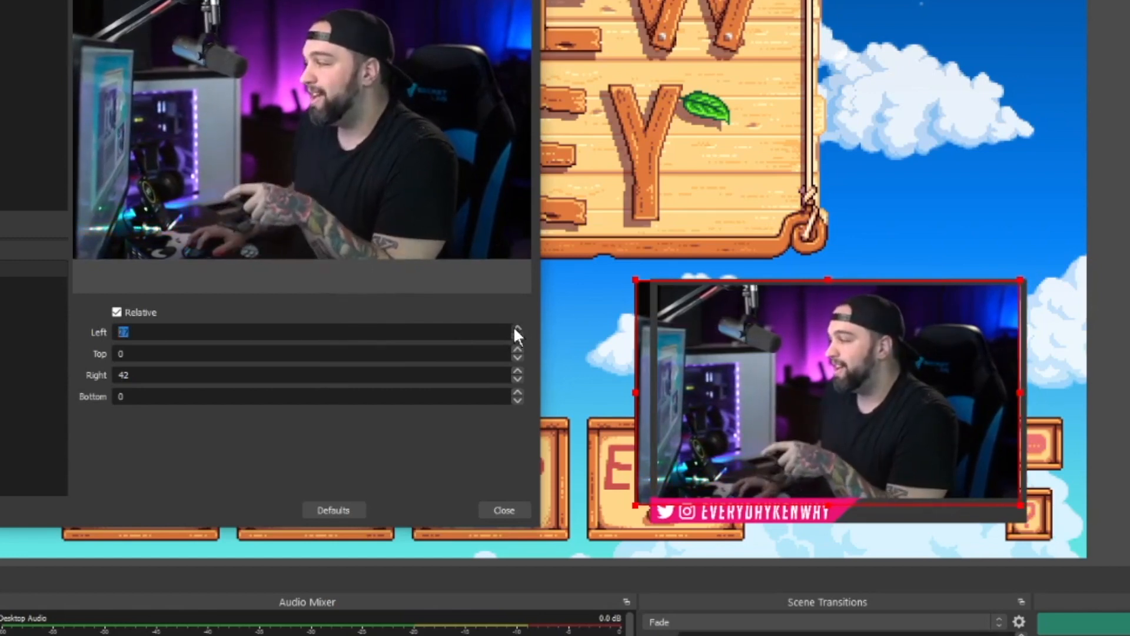
click(517, 328)
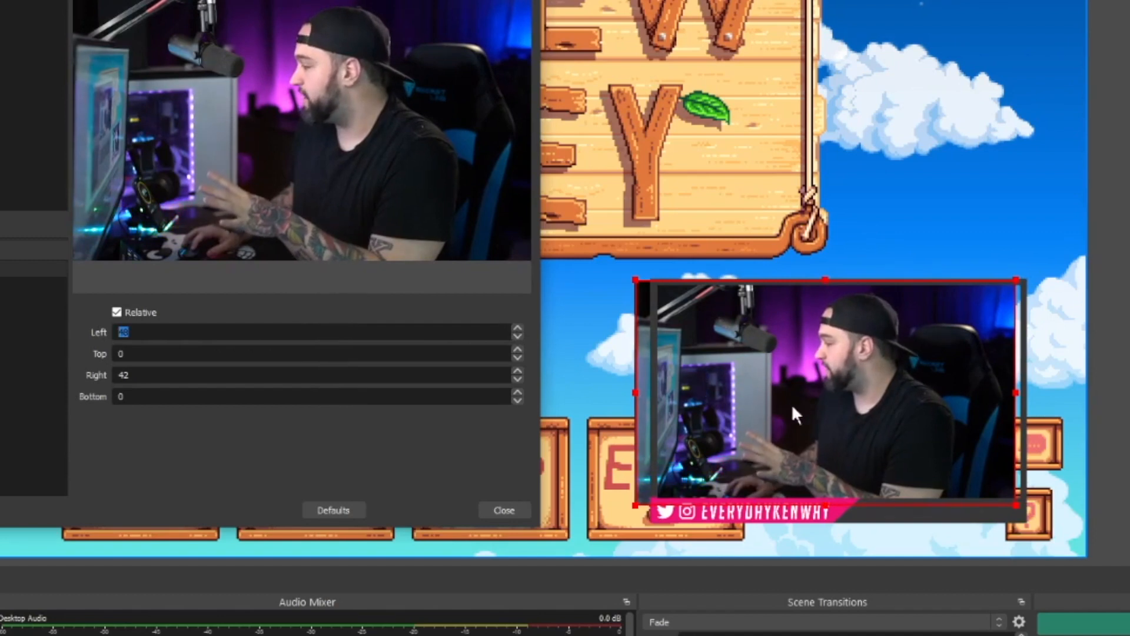
Raise the Left crop to 80 and nudge the facecam right to sit inside its border
drag(794, 408, 804, 413)
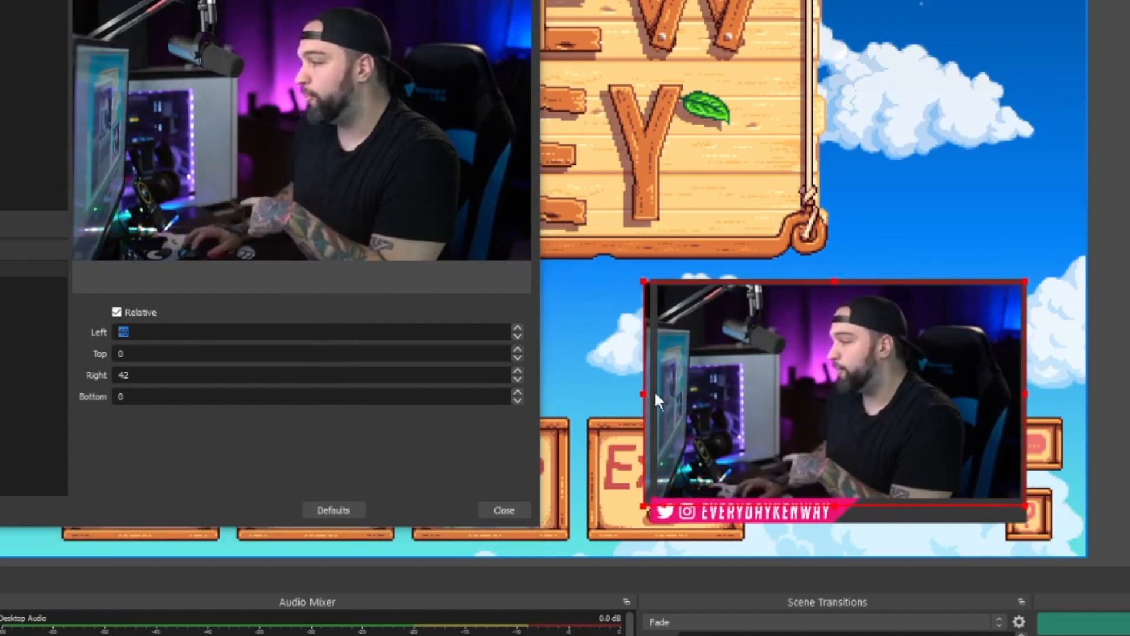
click(517, 328)
click(517, 329)
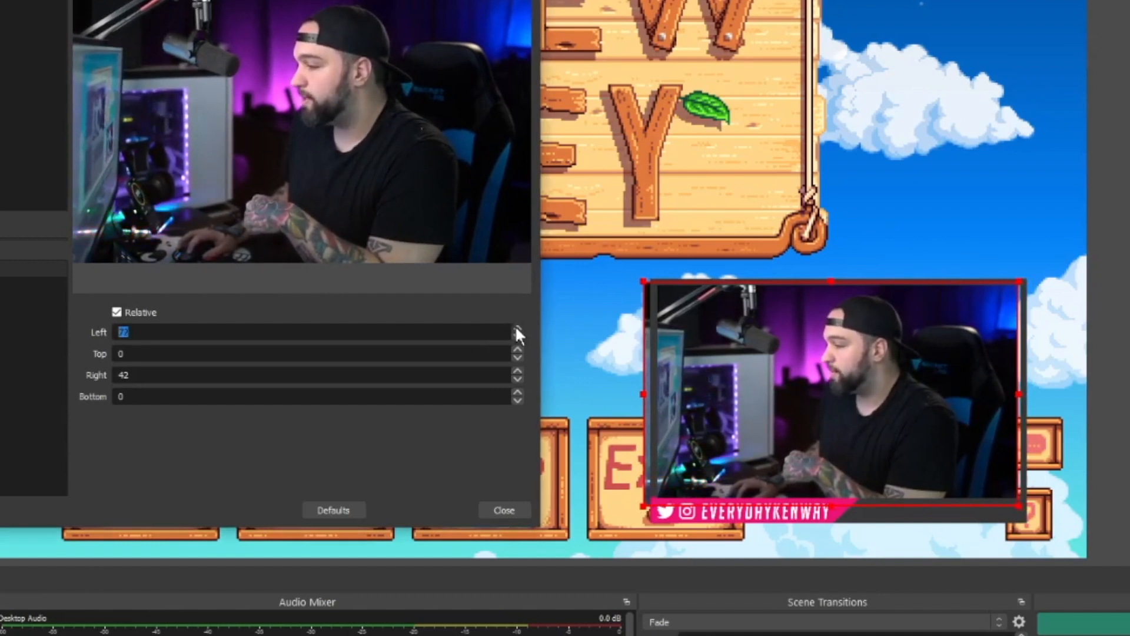
click(517, 328)
click(517, 327)
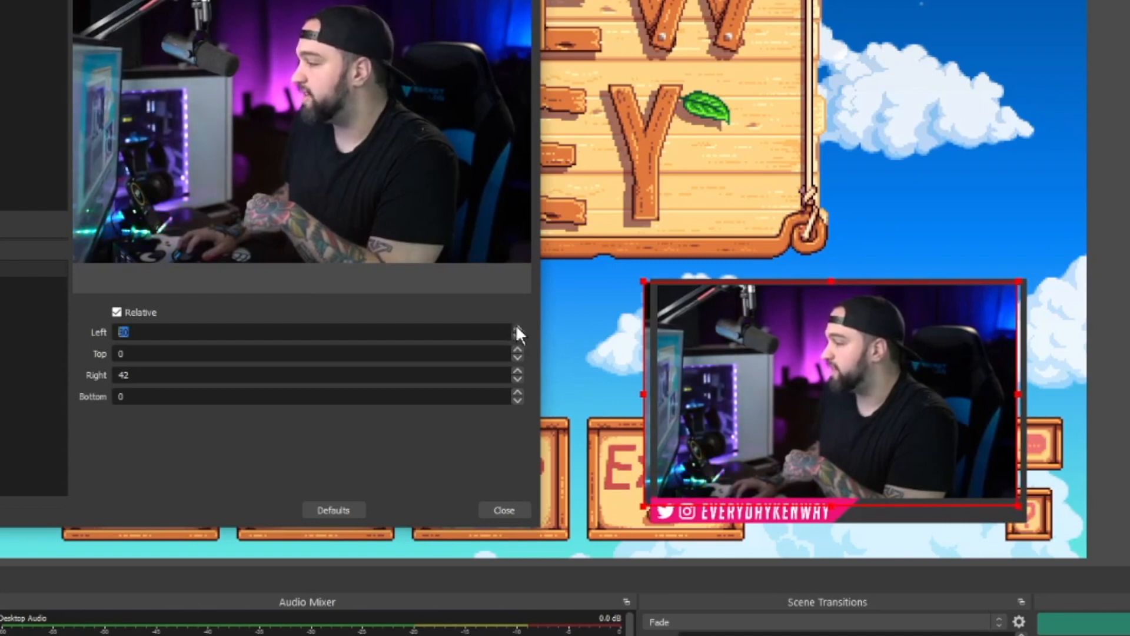
drag(849, 415, 854, 417)
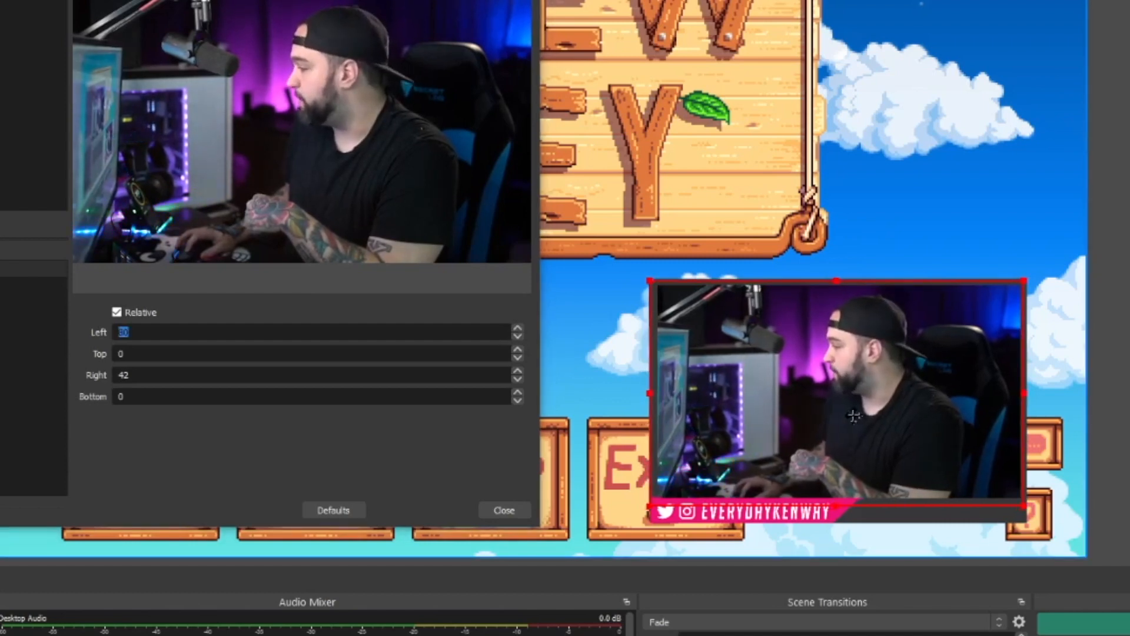
click(424, 452)
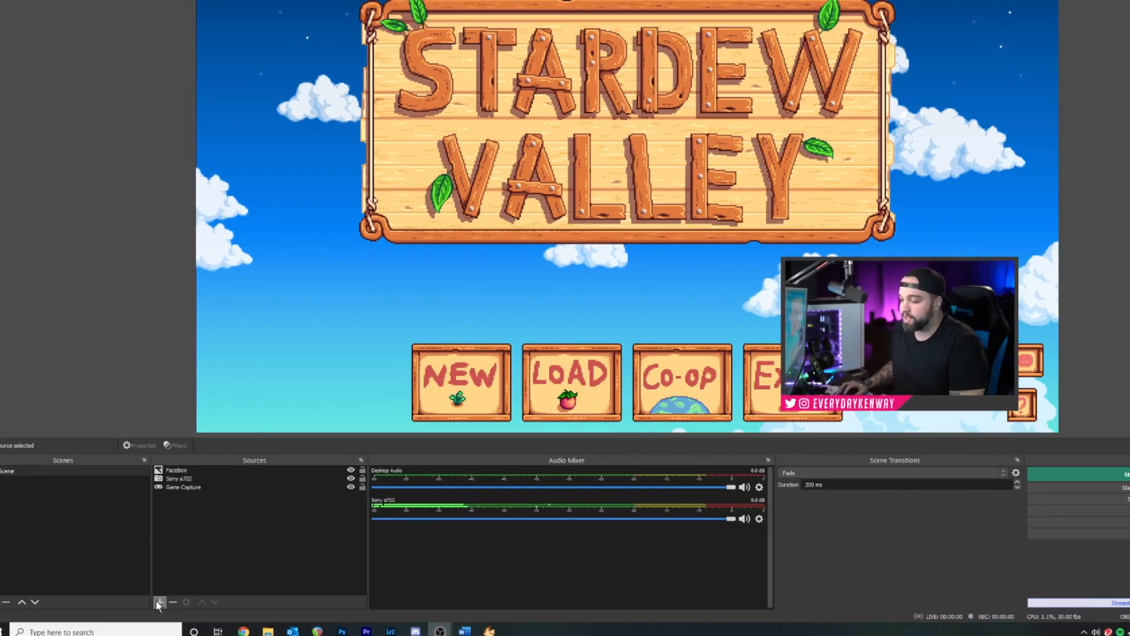
Add a new group source named Facecam to the scene
click(153, 600)
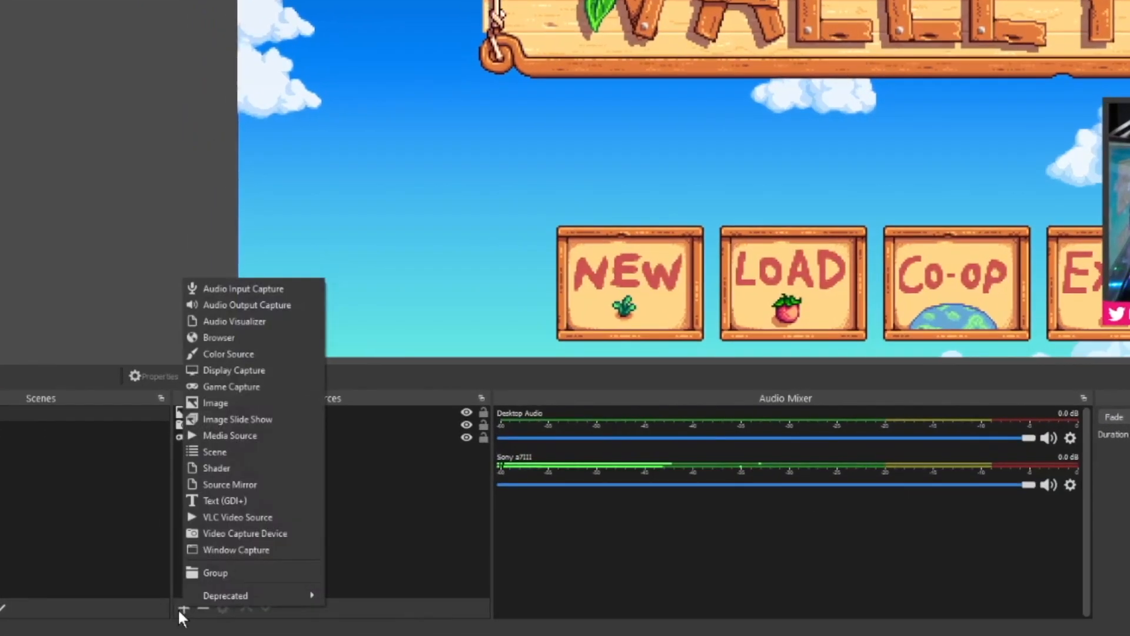
click(224, 570)
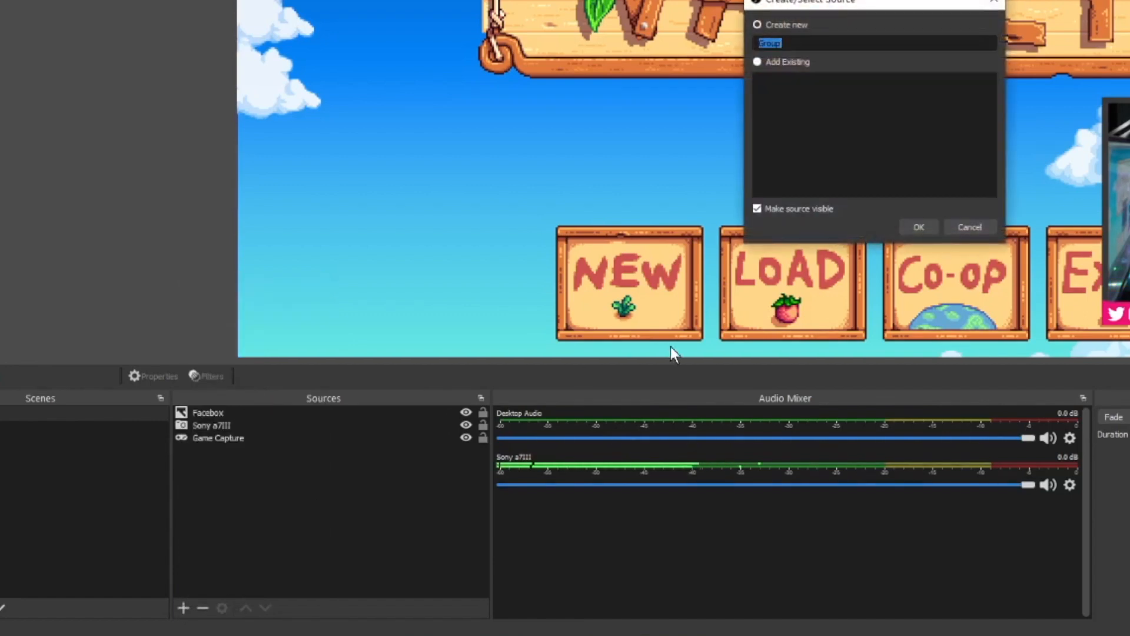
text(Facecam)
key(Return)
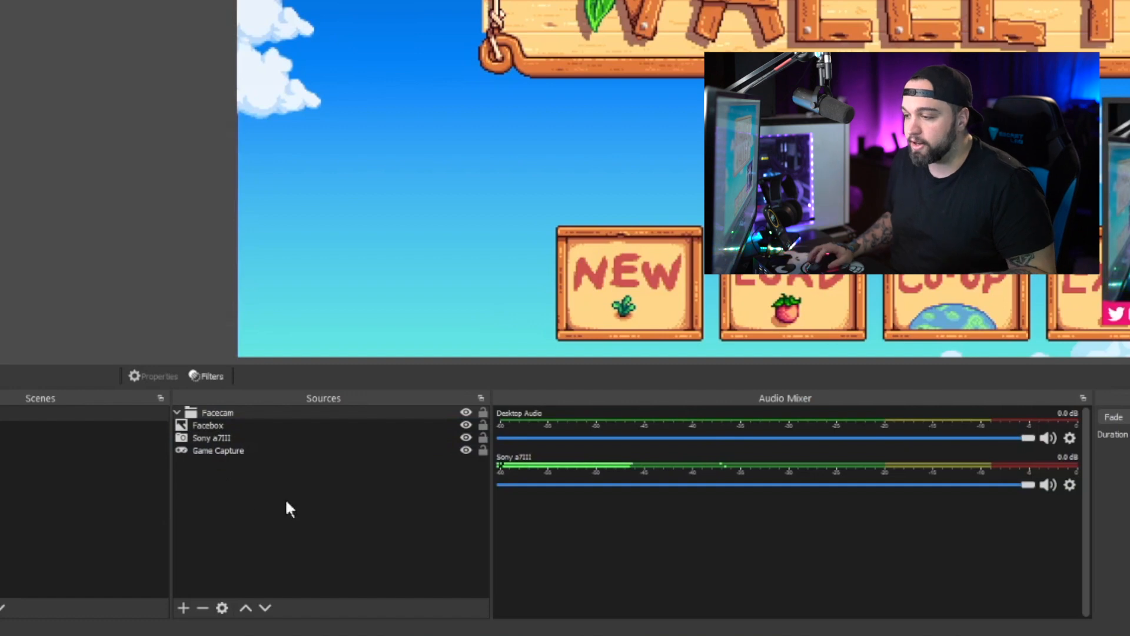
Move the Sony a7III and Facebox sources into the Facecam group
click(205, 493)
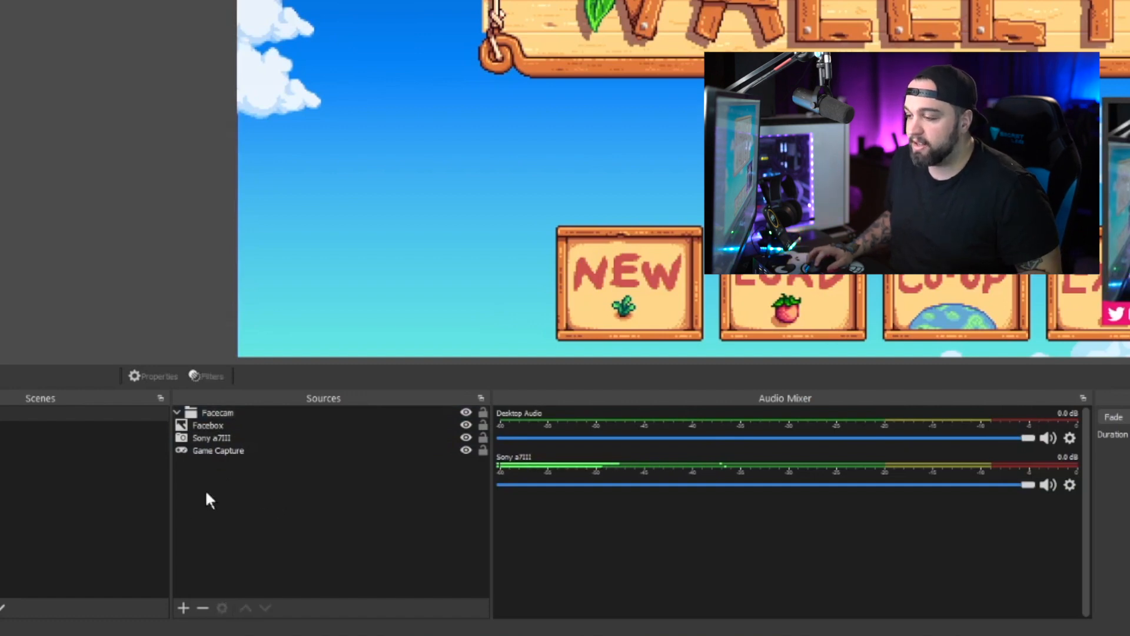
click(220, 437)
ctrl+click(210, 425)
drag(211, 425, 220, 416)
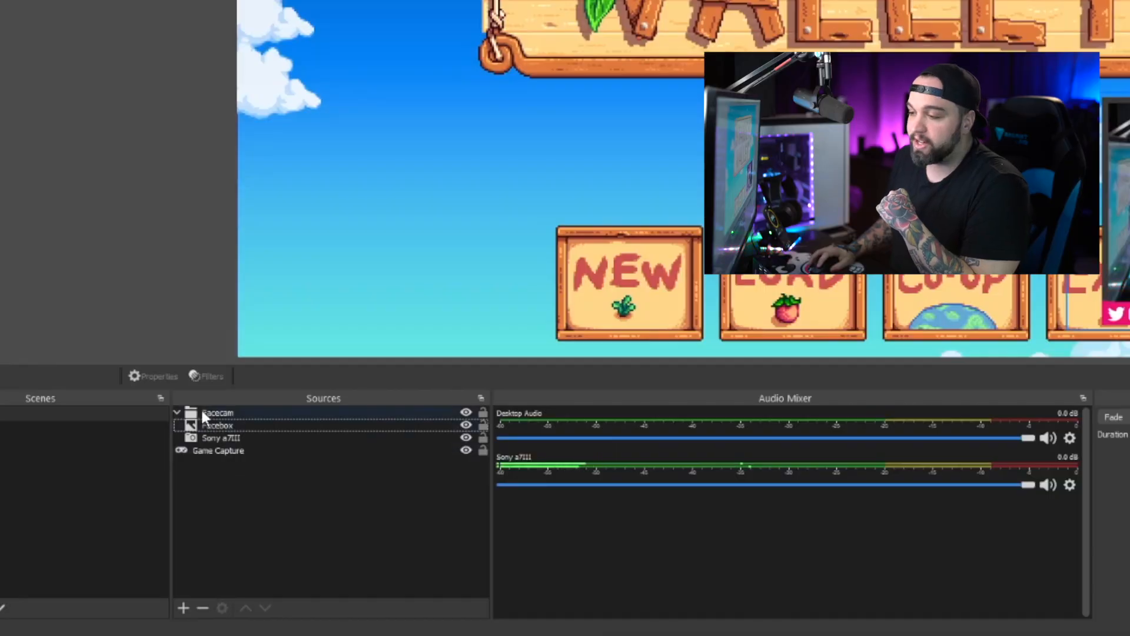
Collapse the Facecam group and shrink it in the lower-right so it clears EXIT
click(179, 413)
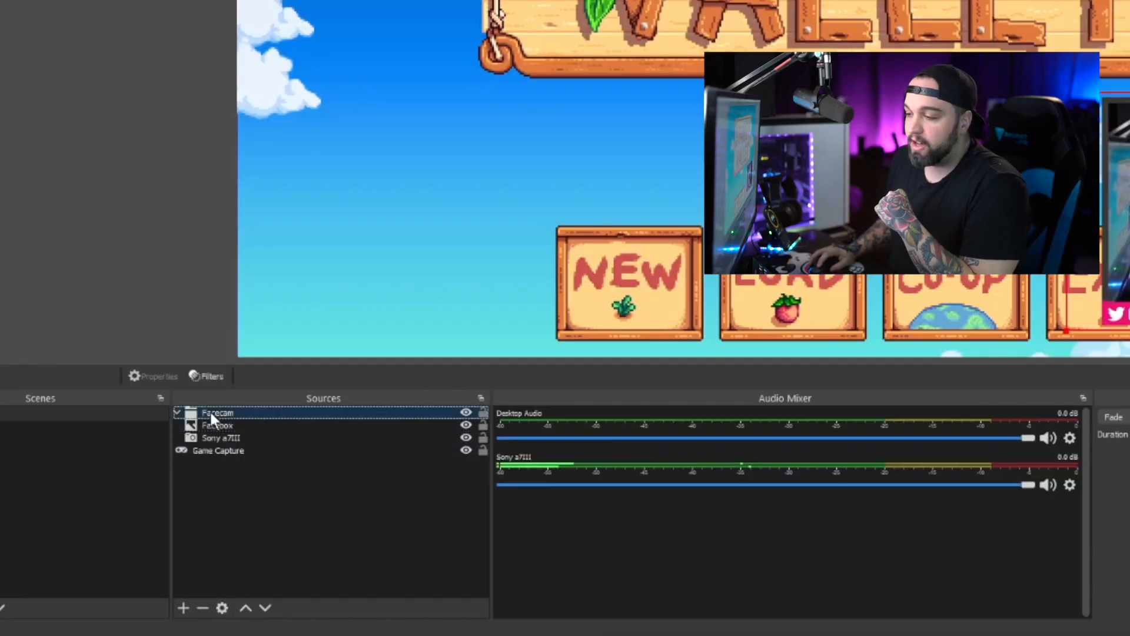
click(177, 413)
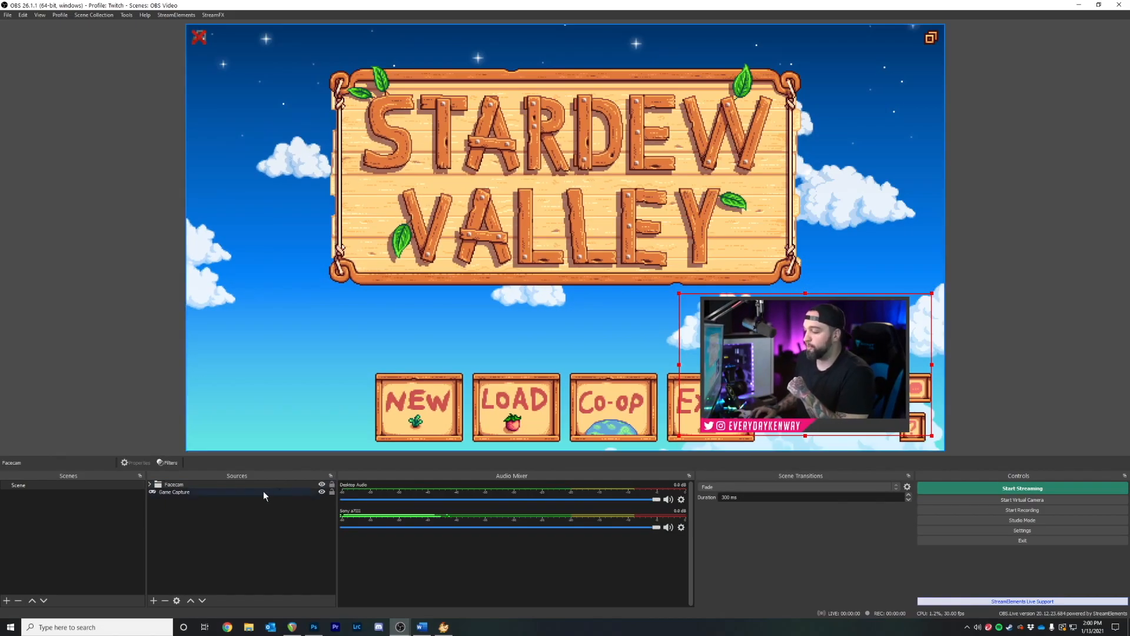
click(322, 485)
click(322, 486)
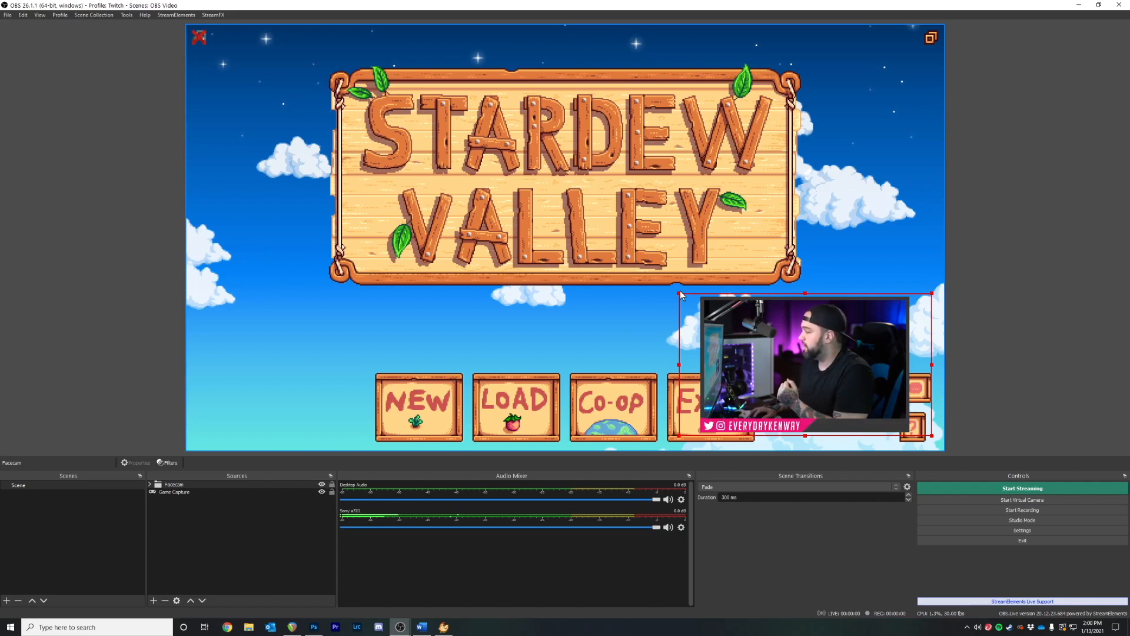
drag(680, 301, 713, 307)
click(216, 531)
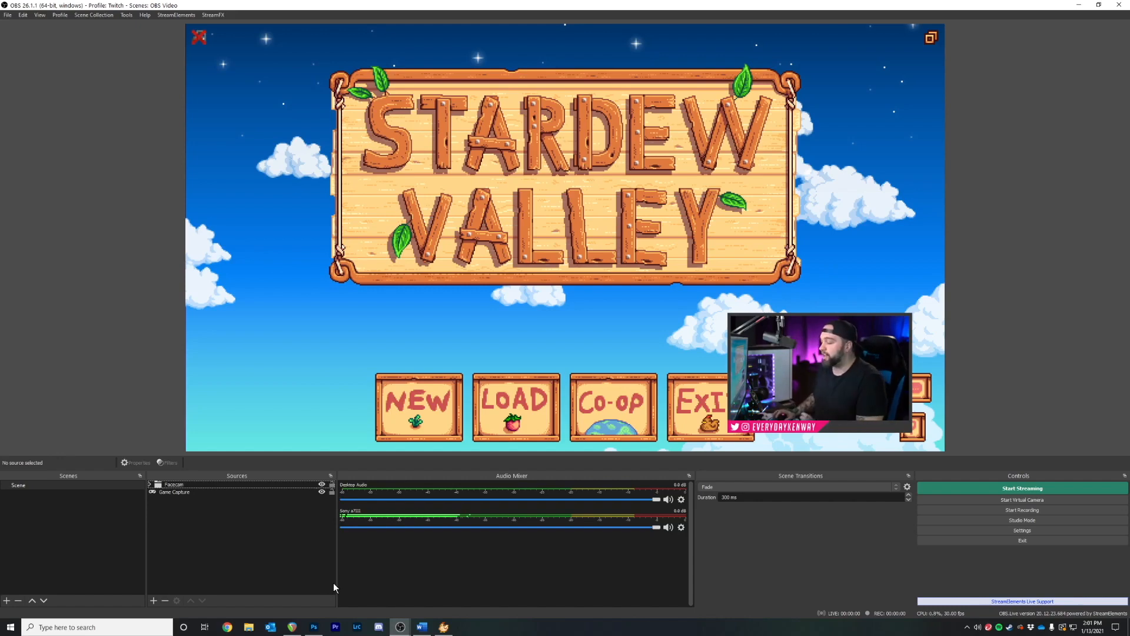
Mute the Sony a7III audio and switch the Audio Mixer to Vertical Layout
click(668, 528)
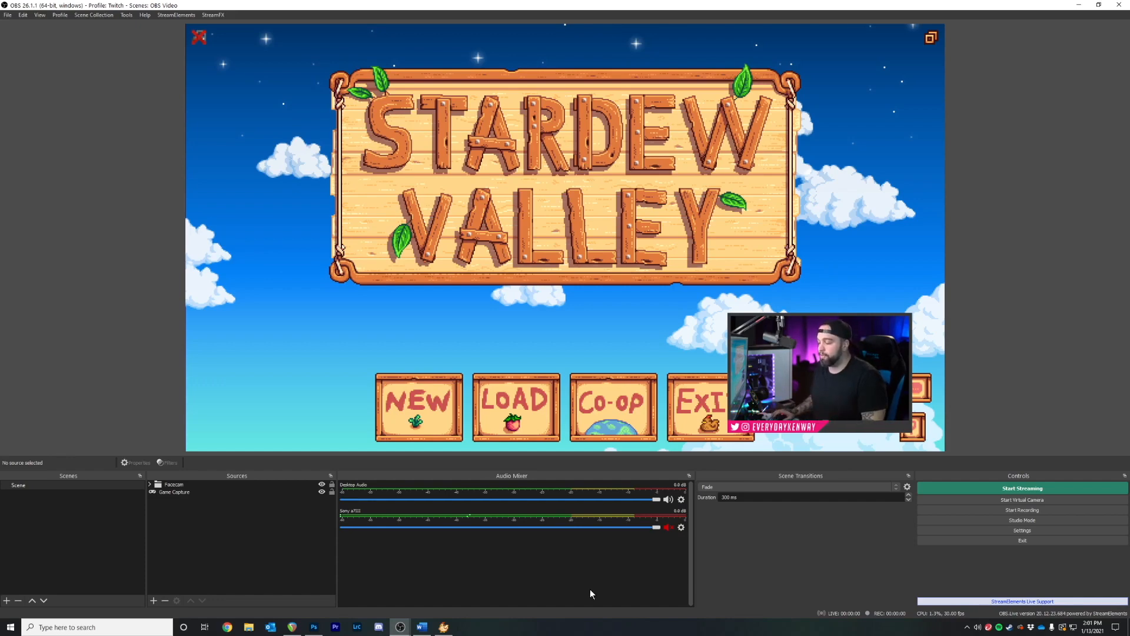
right_click(527, 554)
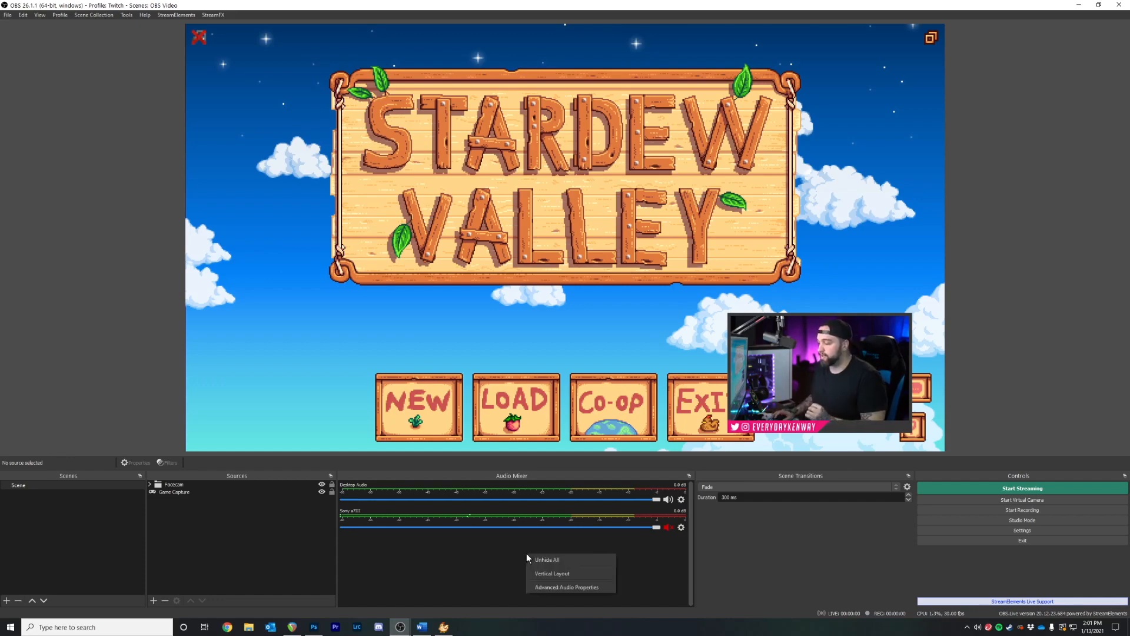
click(568, 573)
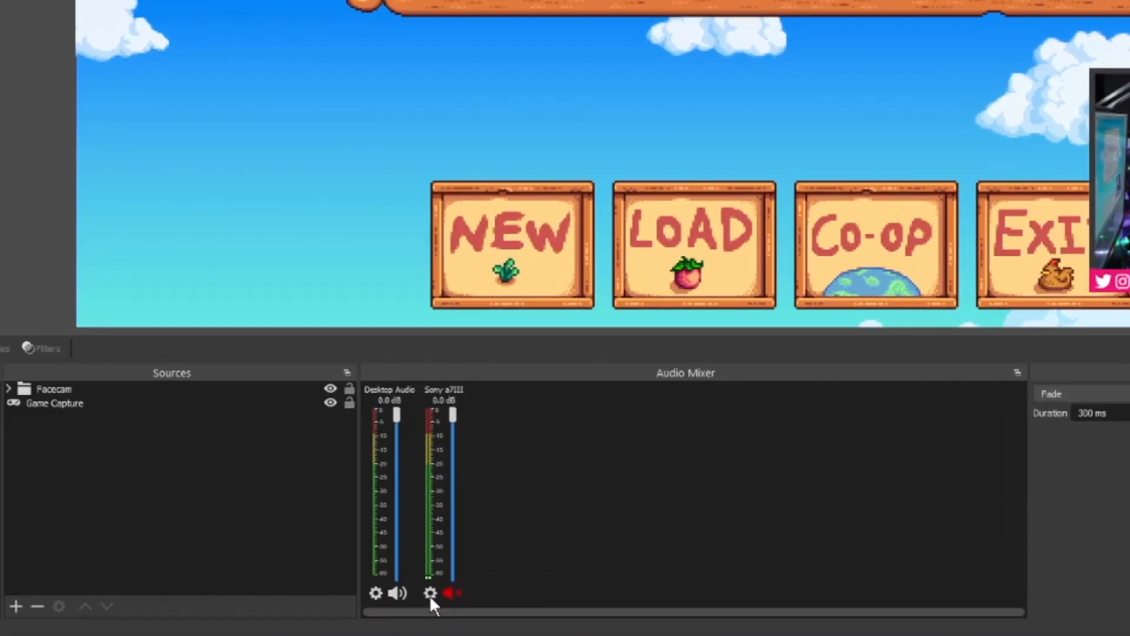
Hide the Sony a7III channel from the mixer, leaving only Desktop Audio
click(428, 592)
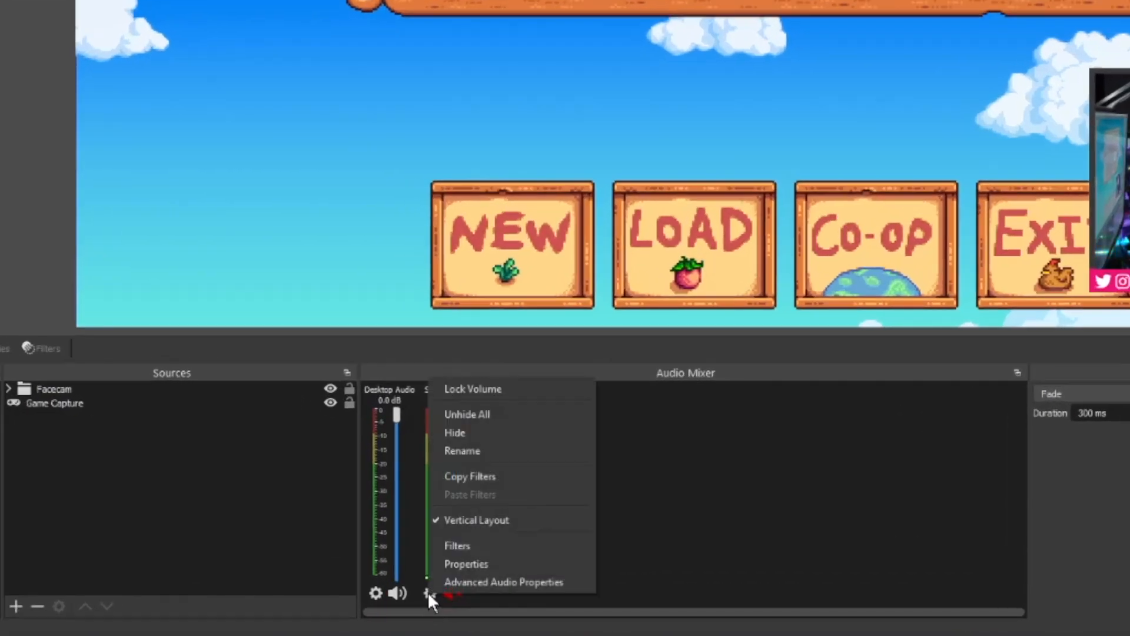
click(498, 430)
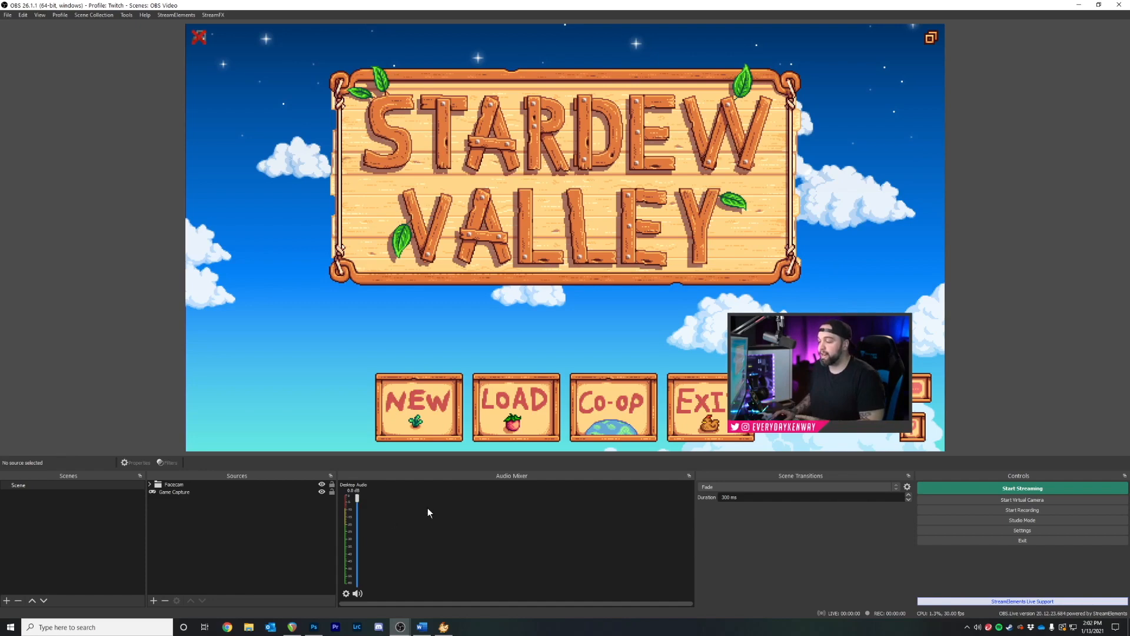
right_click(425, 507)
click(445, 517)
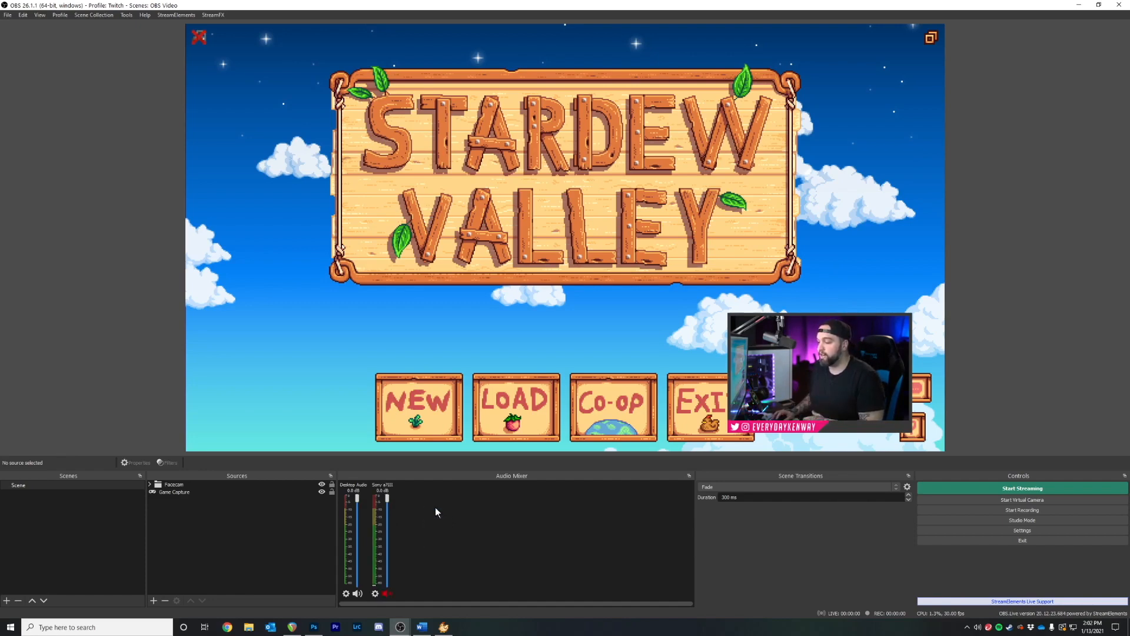
click(375, 594)
click(394, 507)
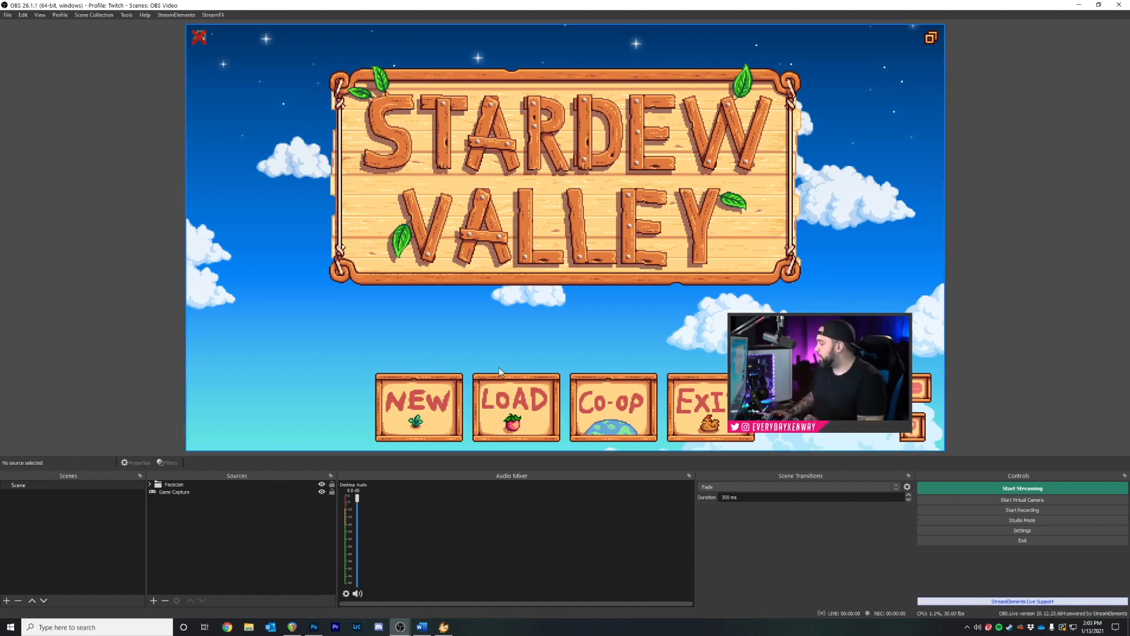
click(1006, 531)
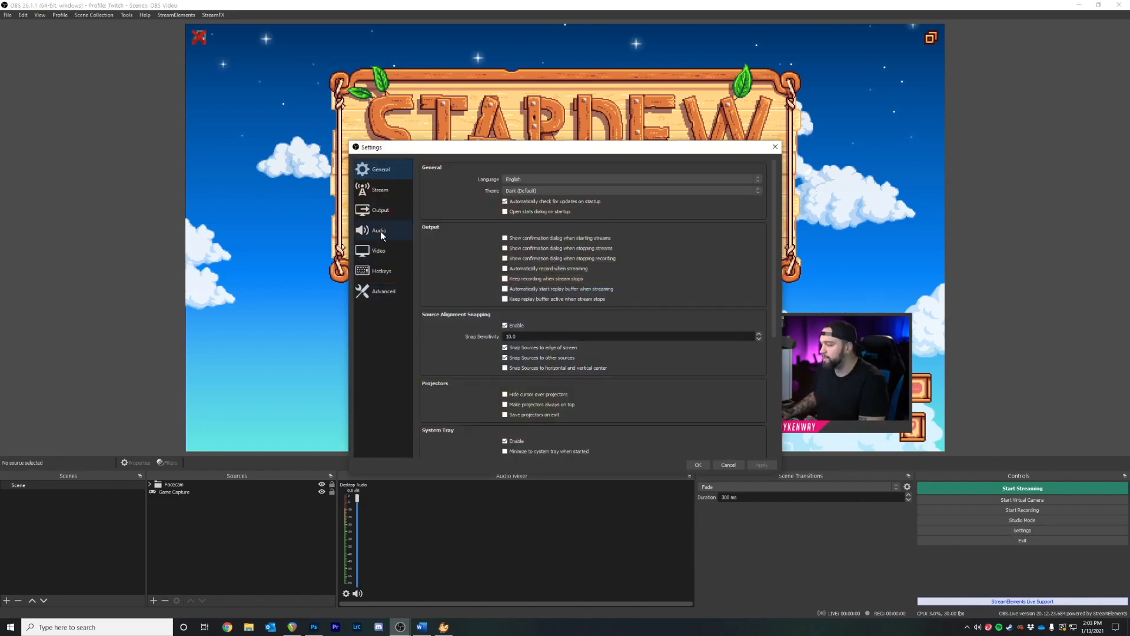
click(381, 231)
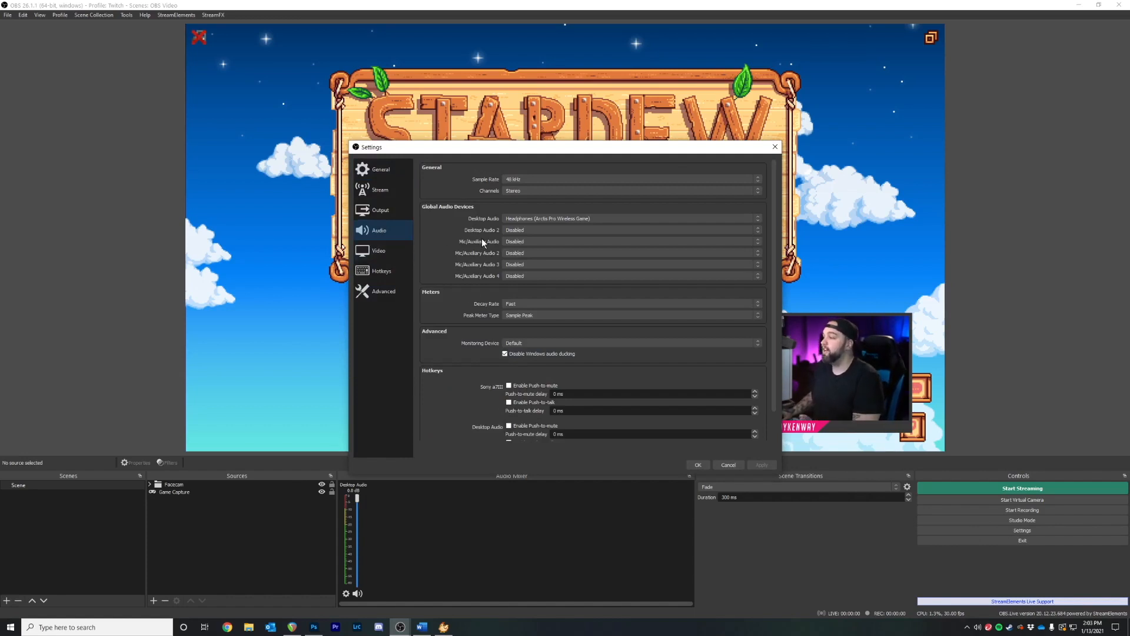
click(510, 242)
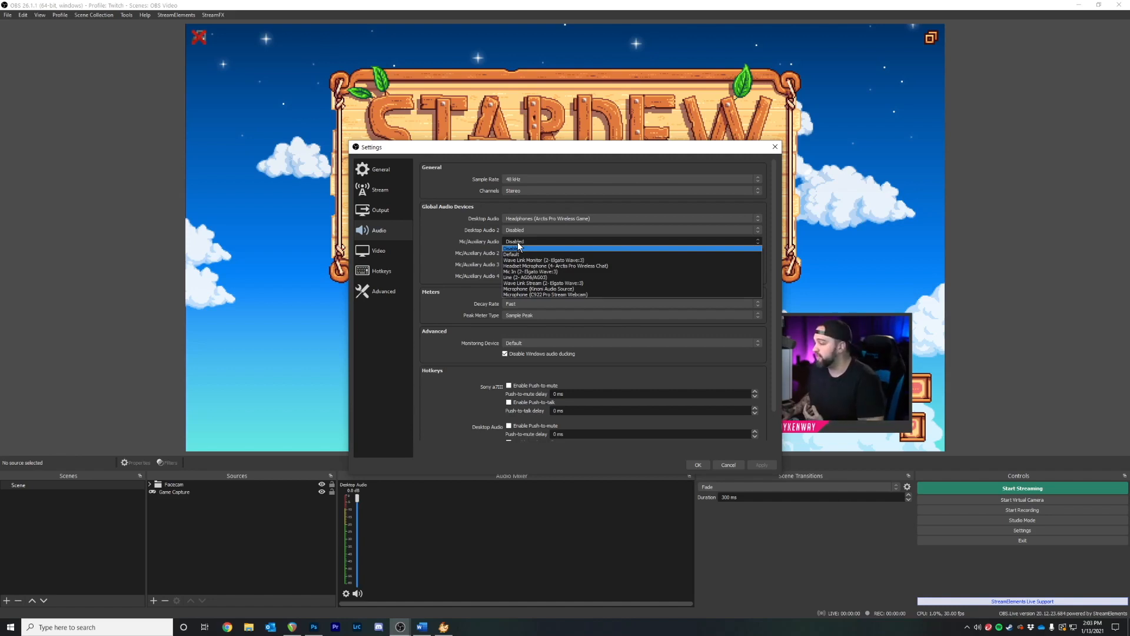
click(528, 276)
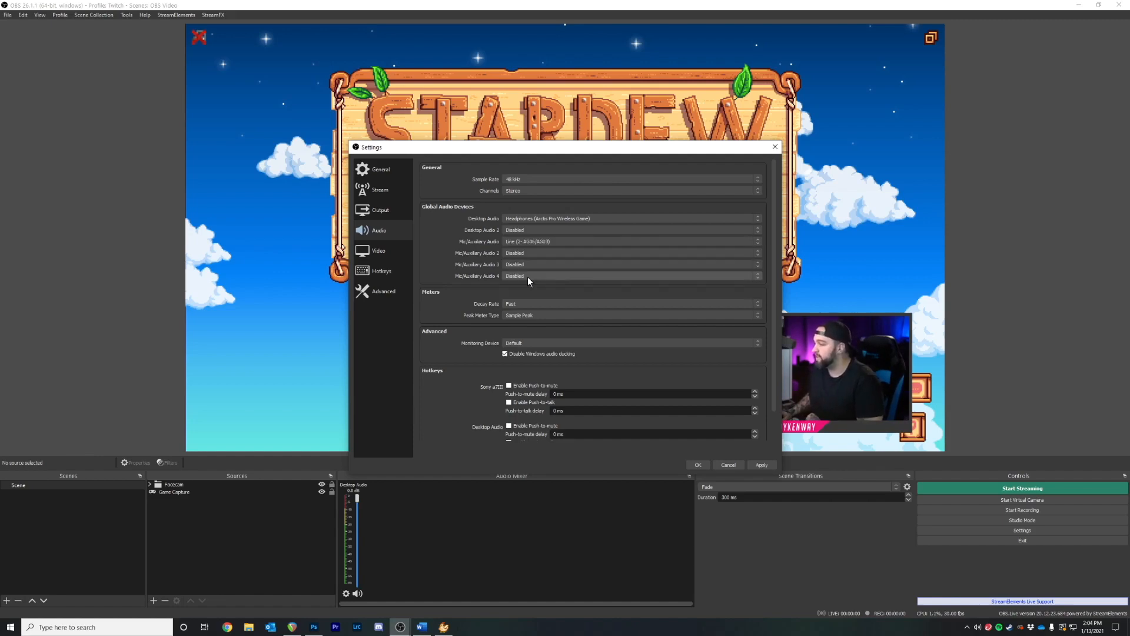
click(697, 465)
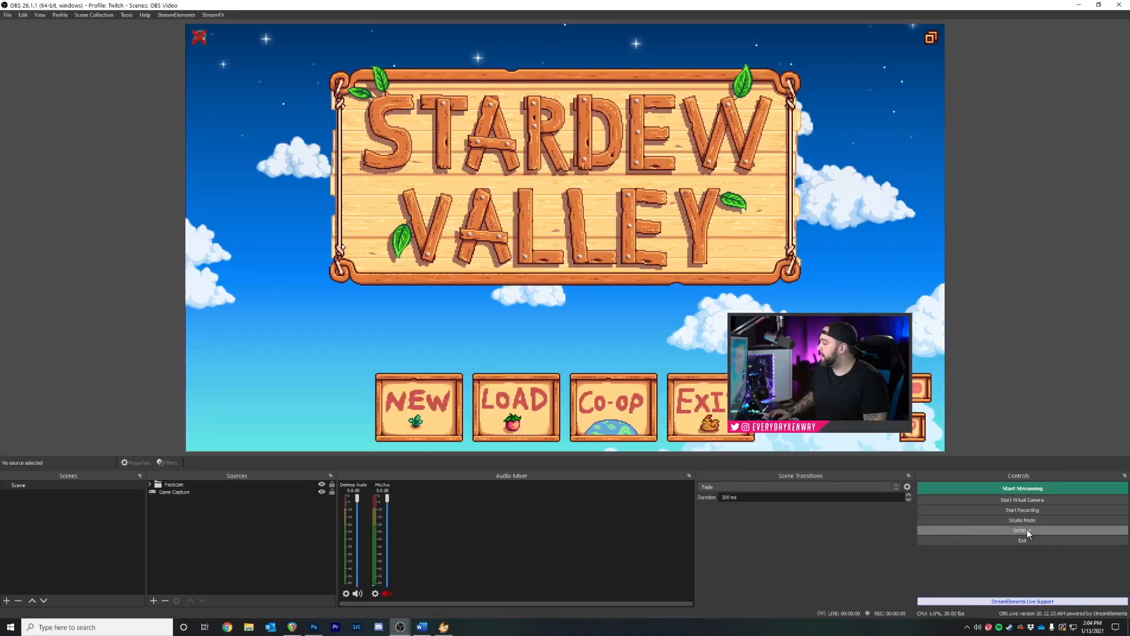
click(1027, 529)
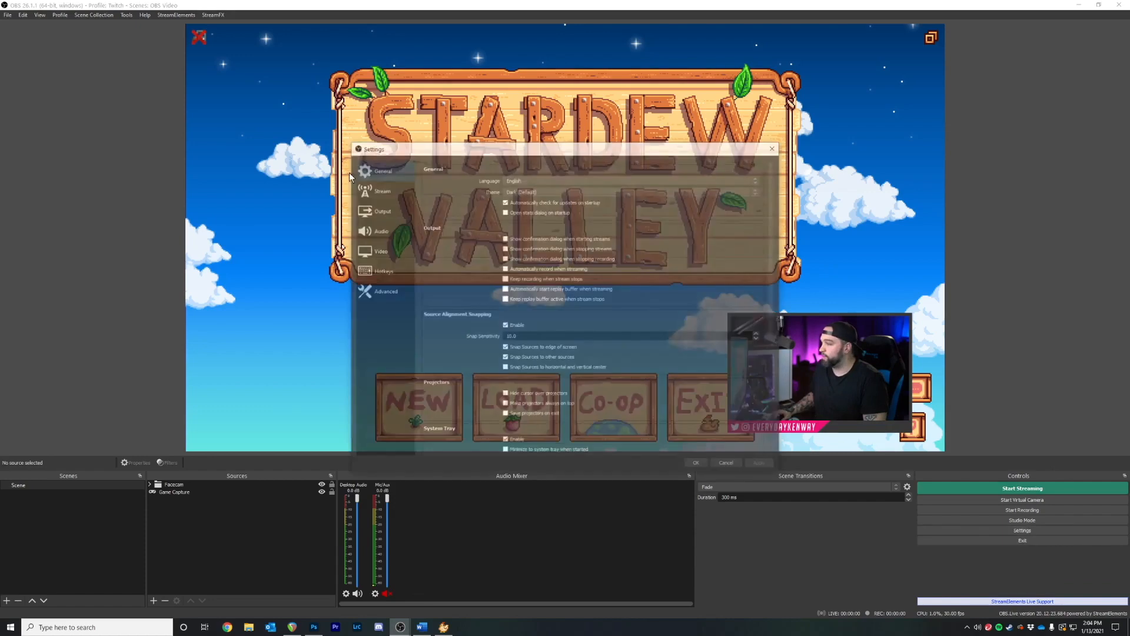
click(378, 232)
click(518, 244)
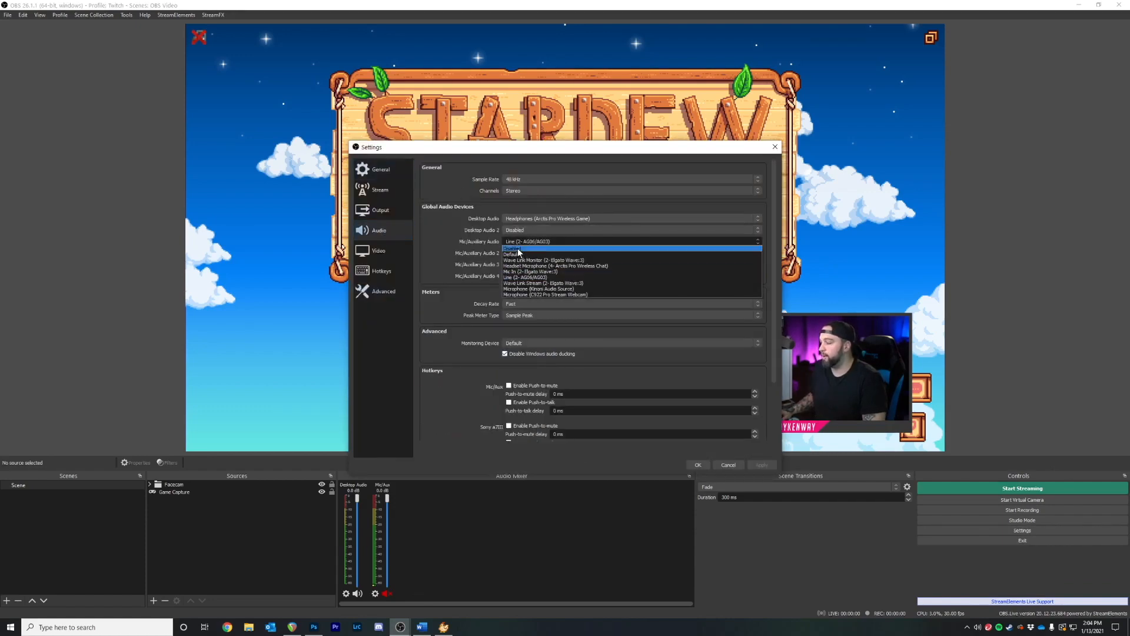
click(520, 249)
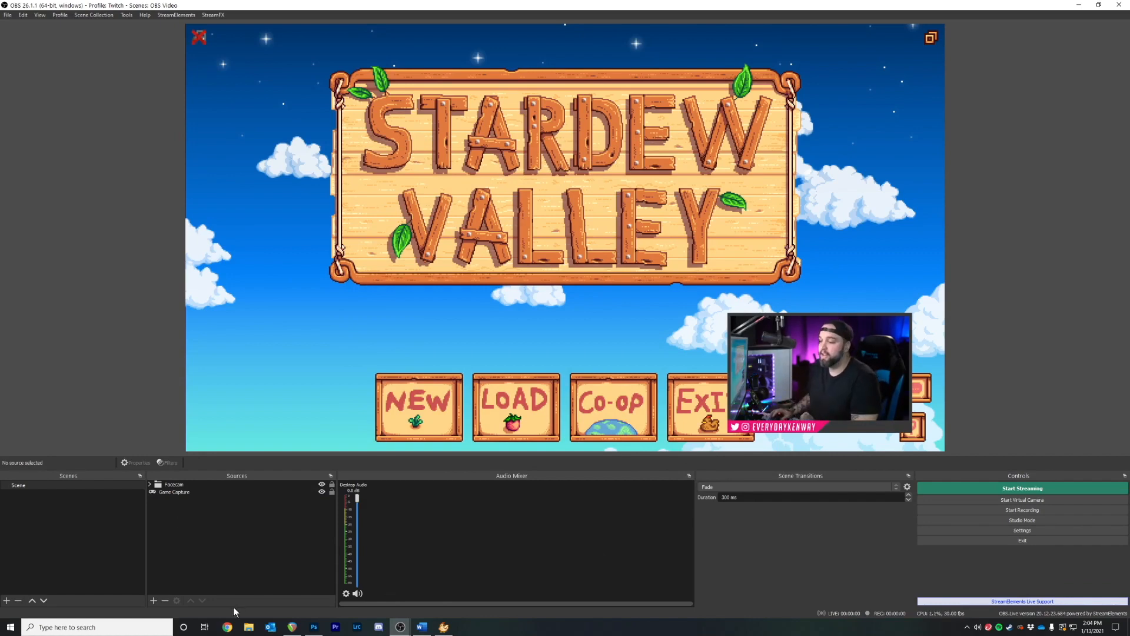
Add an Audio Input Capture source named SM7b
click(154, 599)
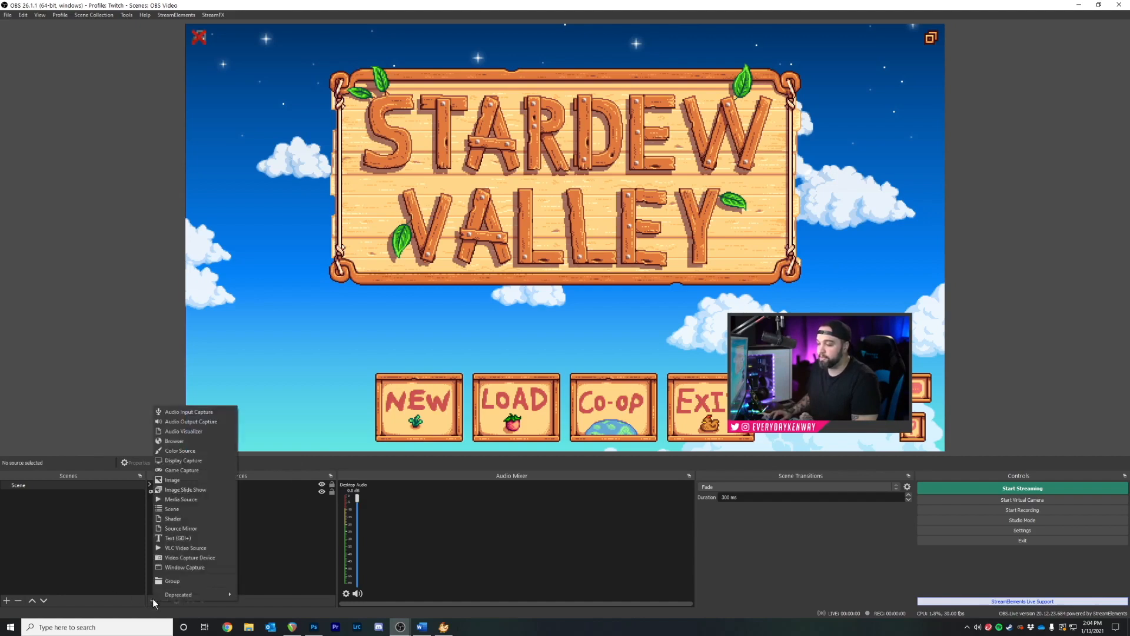
click(203, 413)
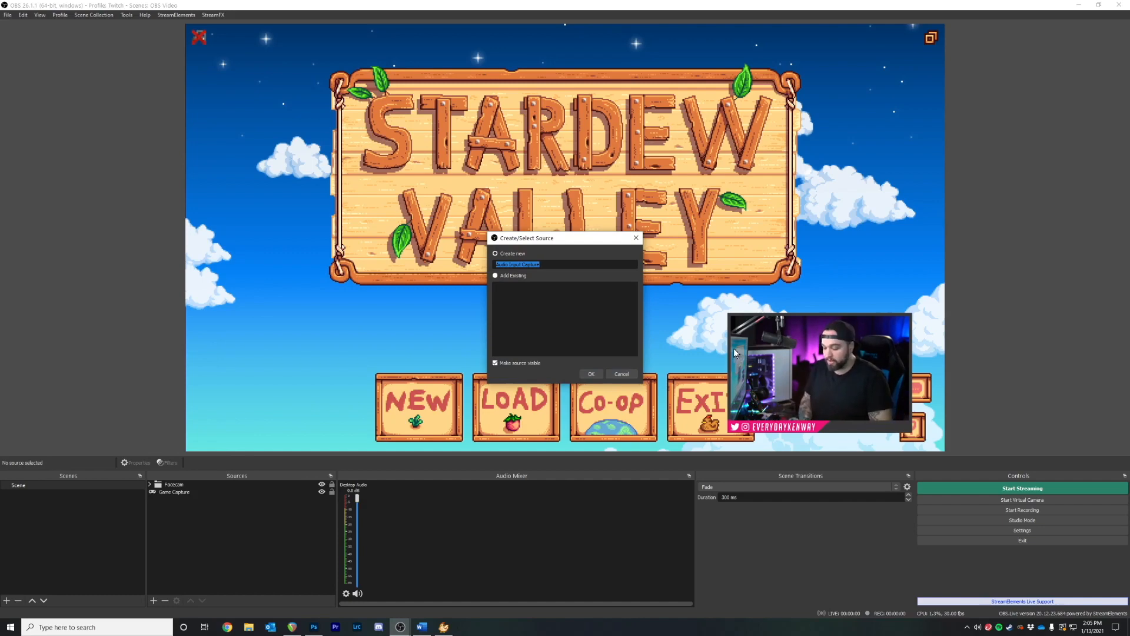
text(SM7b)
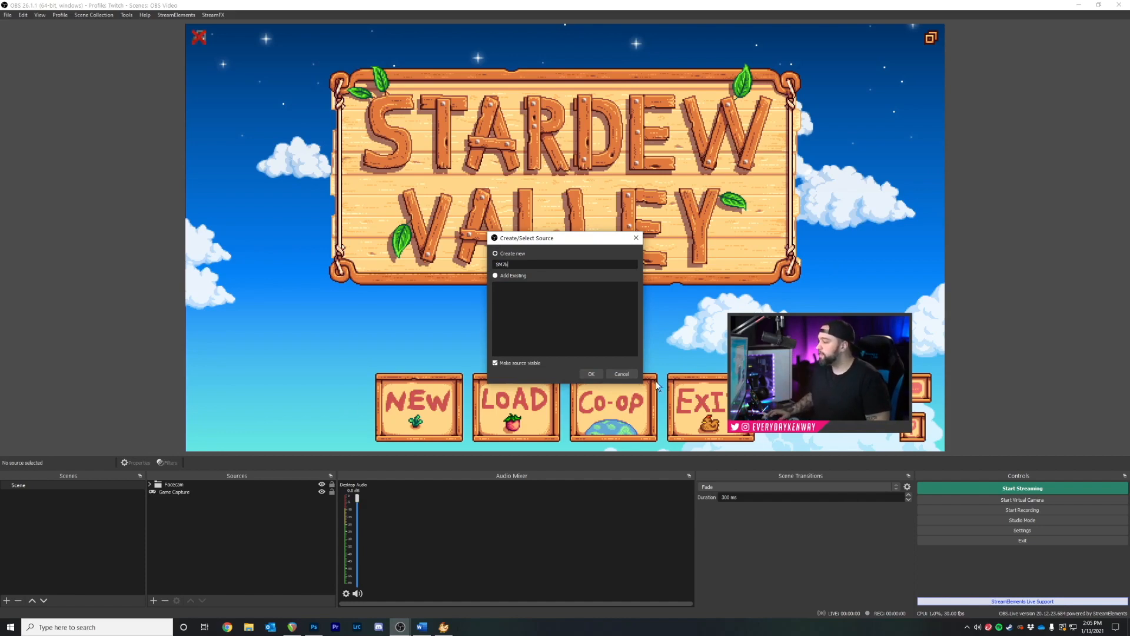
click(590, 373)
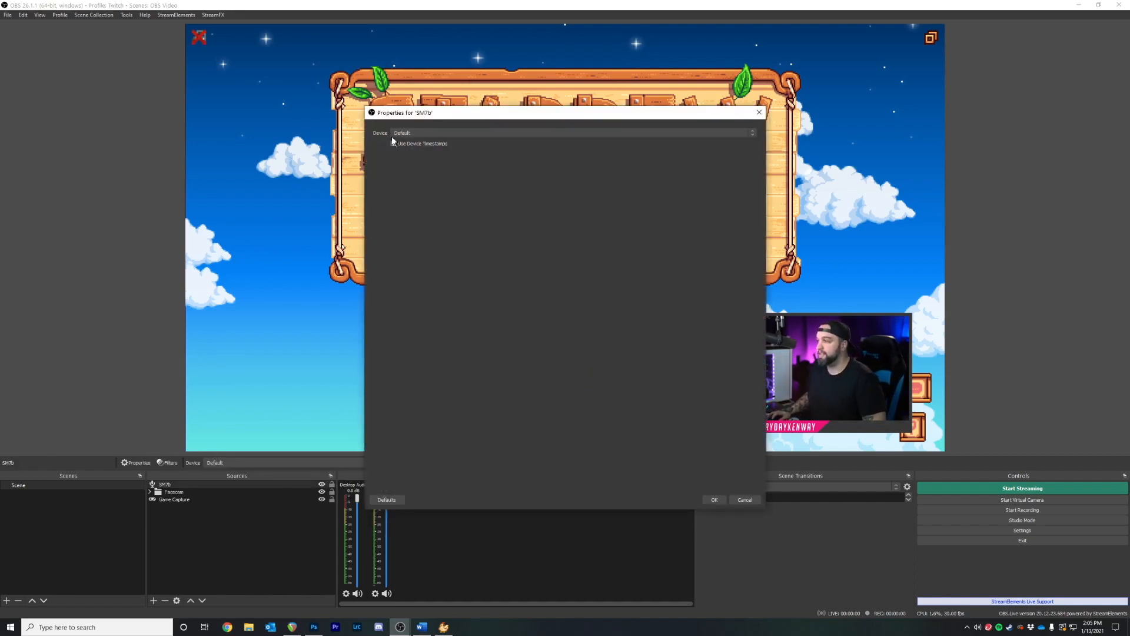
Set the SM7b device to Line (2- AG06/AG03) and confirm
click(416, 132)
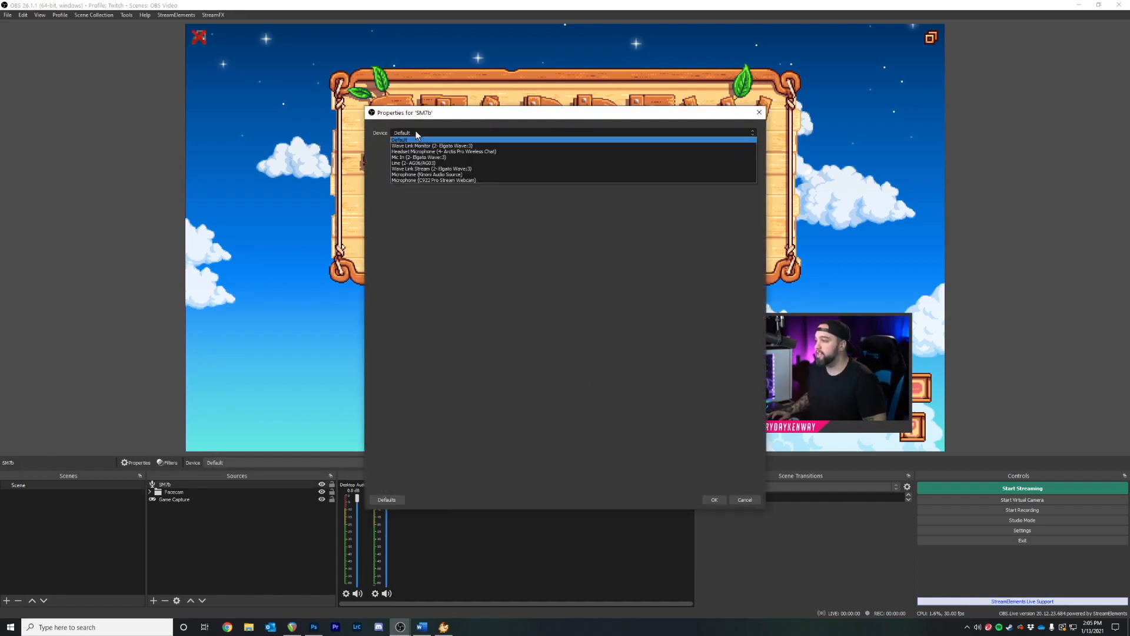
click(422, 163)
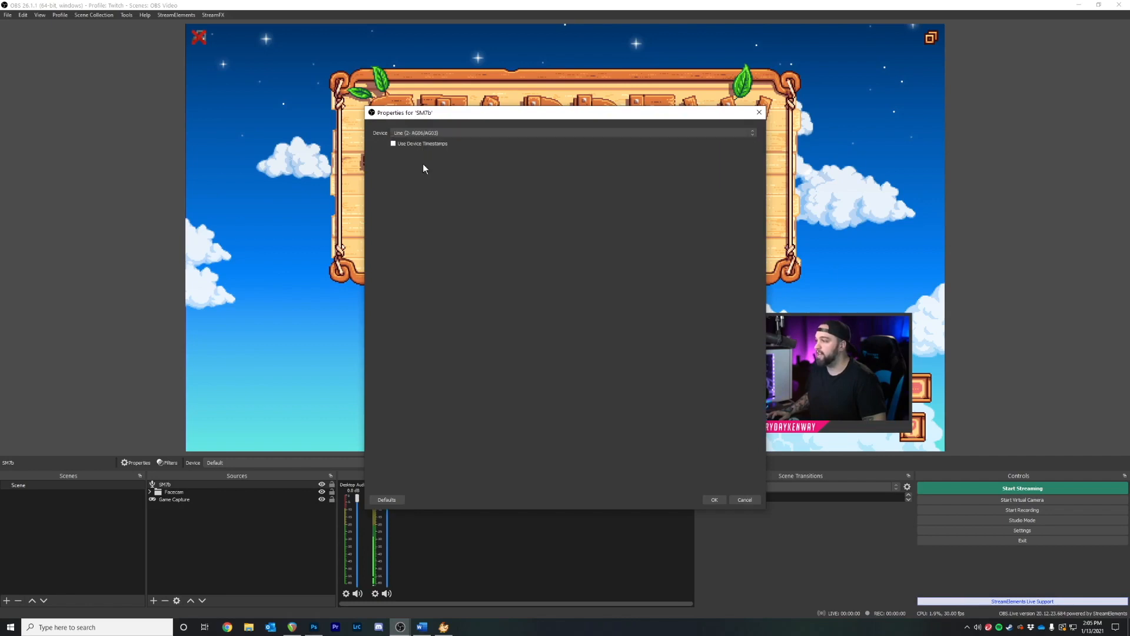
click(714, 501)
mouse_move(404, 624)
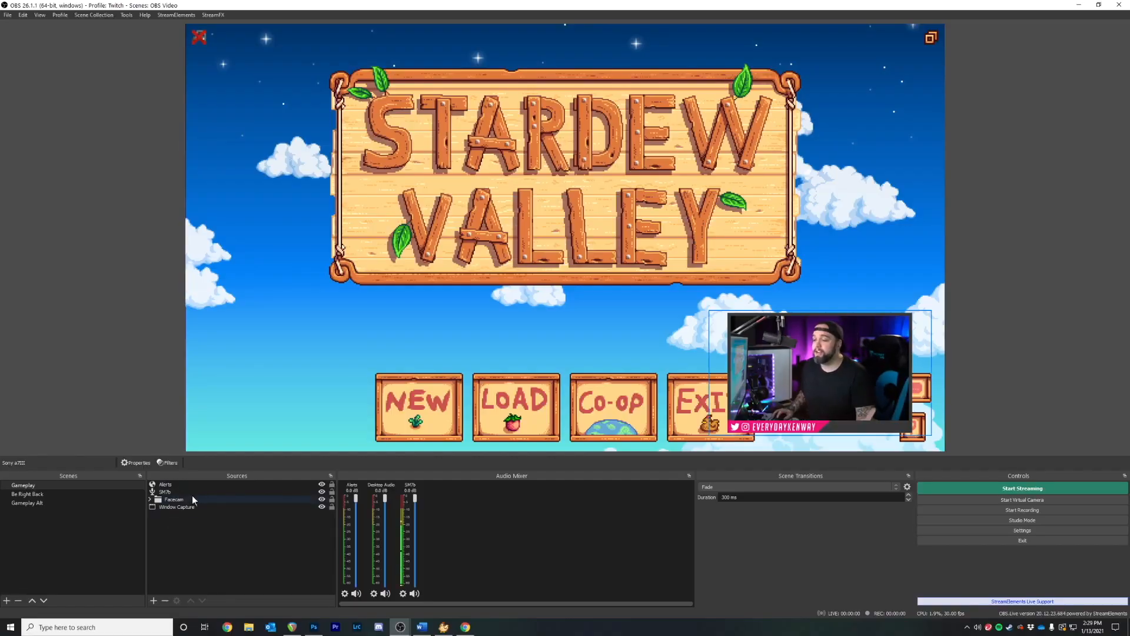
Open SM7b's Filters window and bring up the list of audio filters
right_click(171, 492)
click(187, 447)
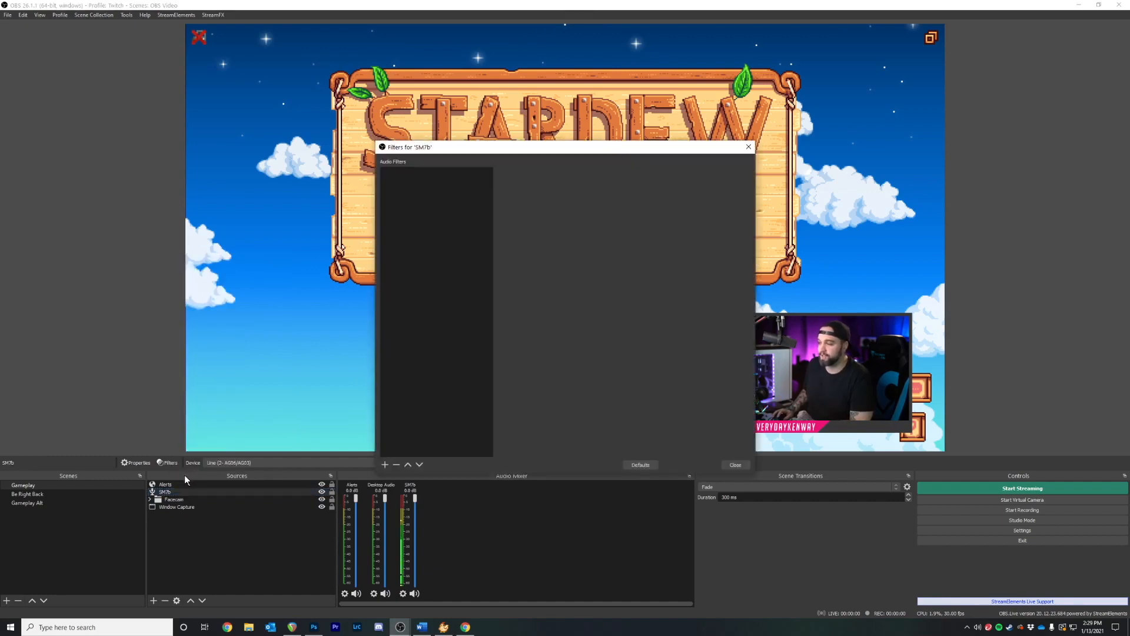
click(384, 465)
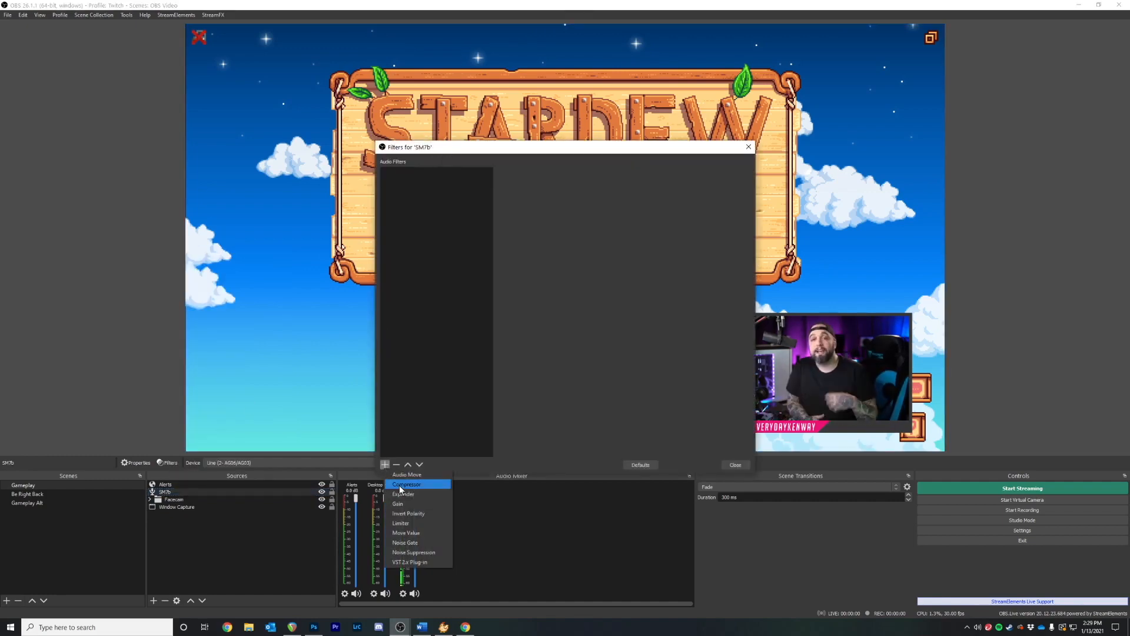
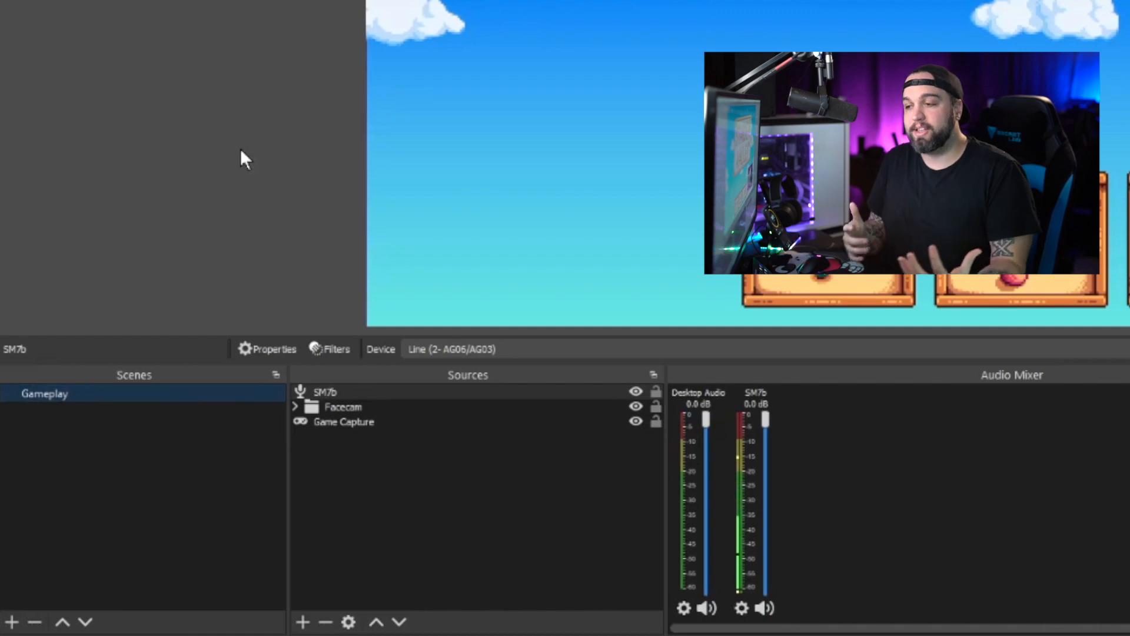
Create a Be Right Back scene and add a Text (GDI+) source named BRB
click(10, 622)
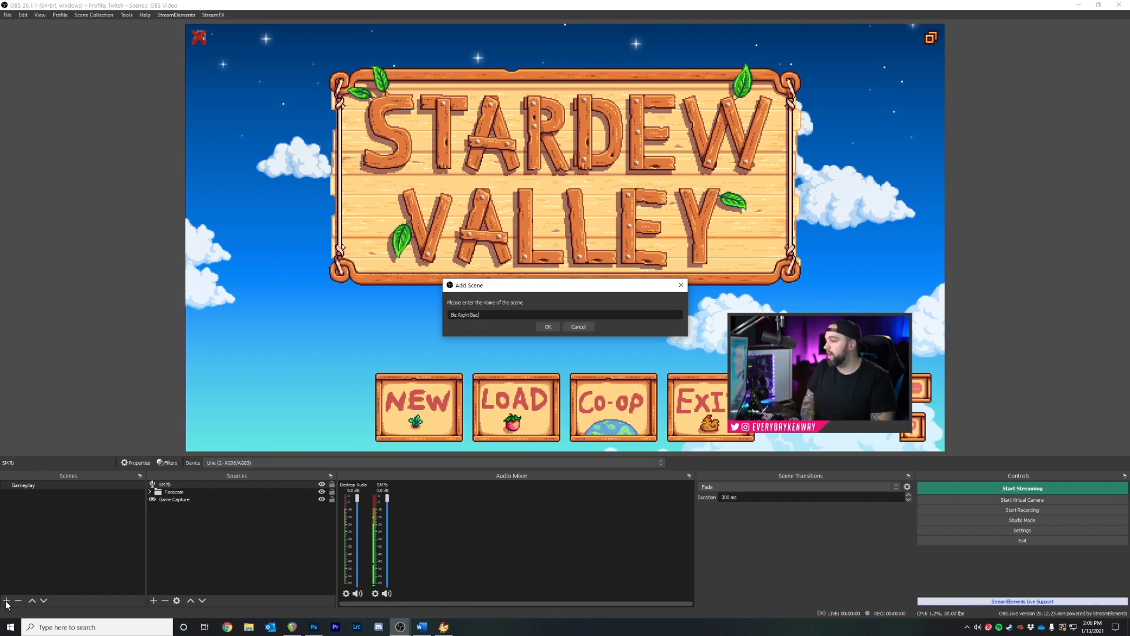
click(554, 327)
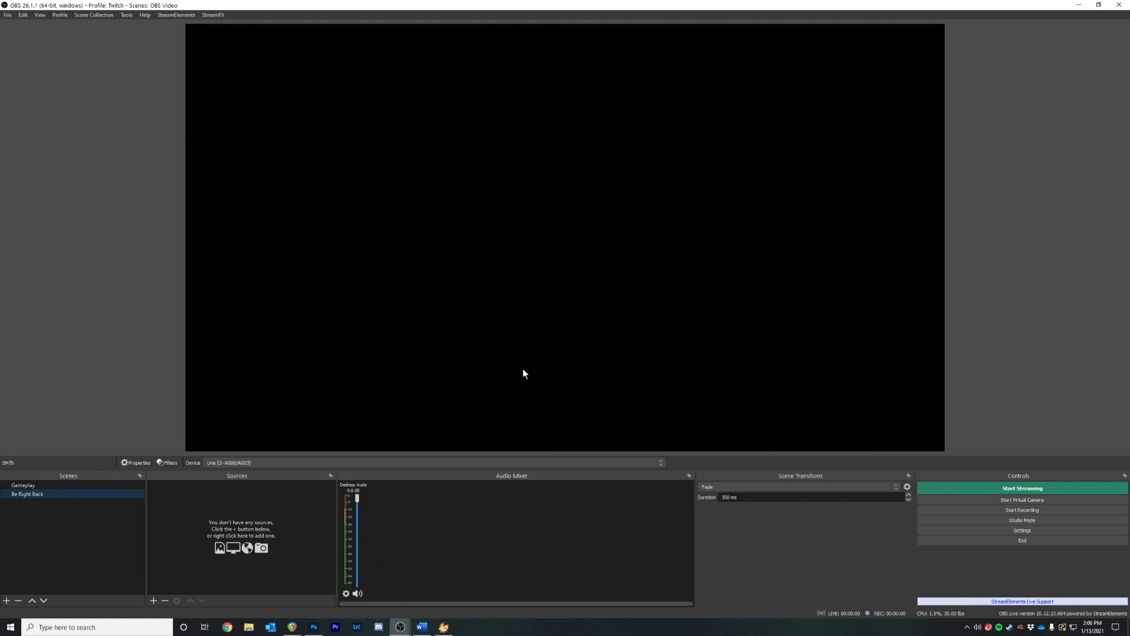
click(153, 600)
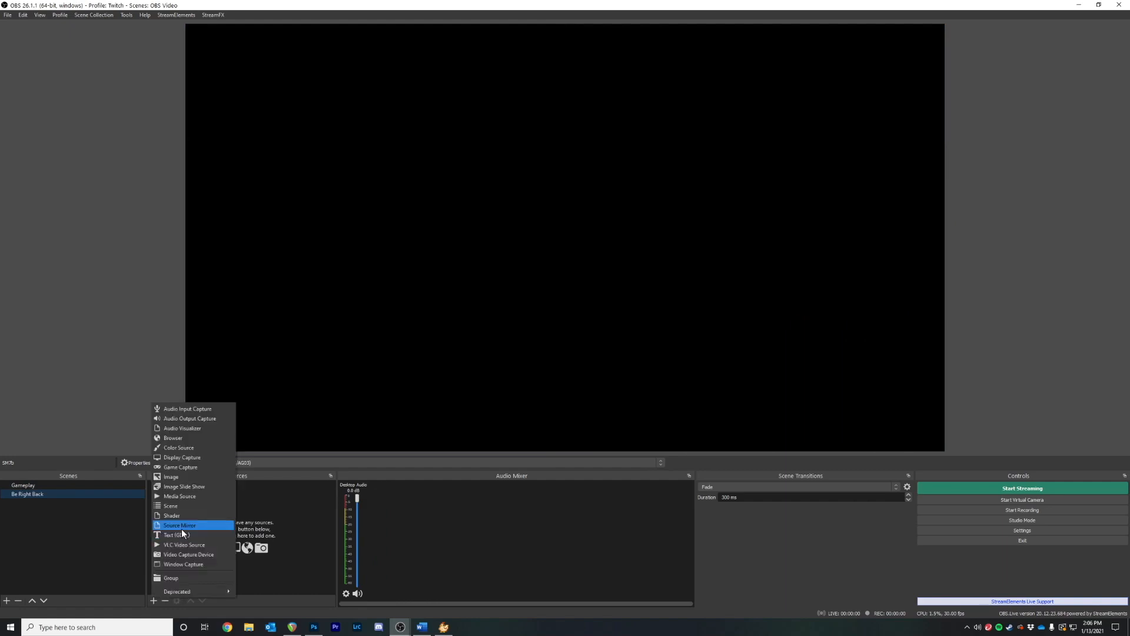
click(176, 536)
text(BRB)
key(Return)
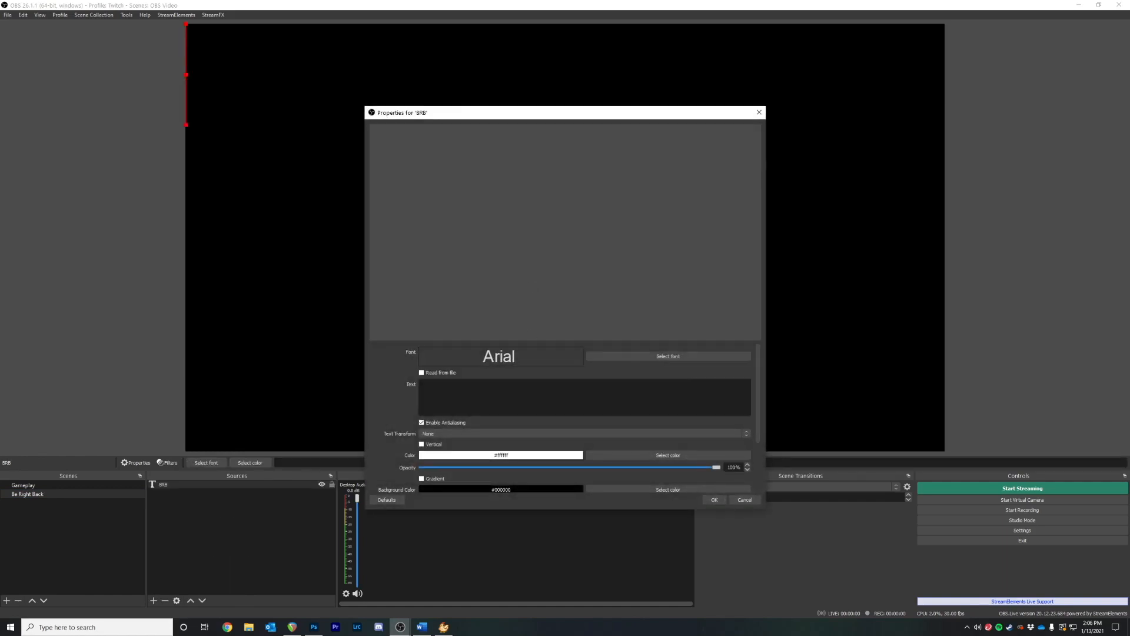
Make the BRB text read BE RIGHT BACK, then return to the Gameplay scene
text(BE RIGHT BACKJ)
key(BackSpace)
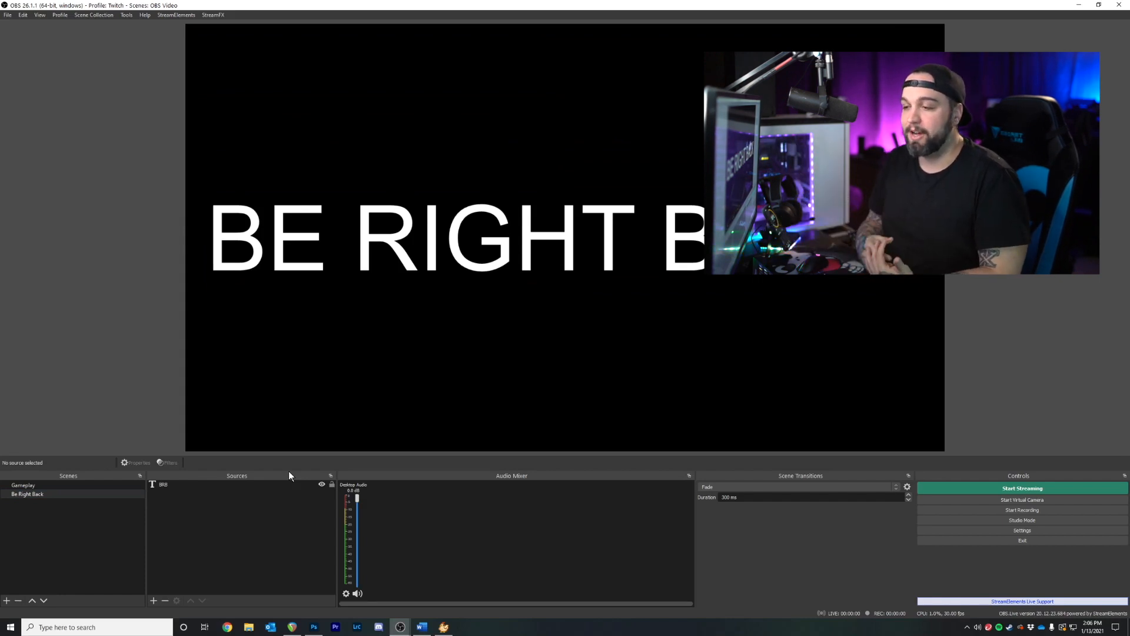
click(26, 484)
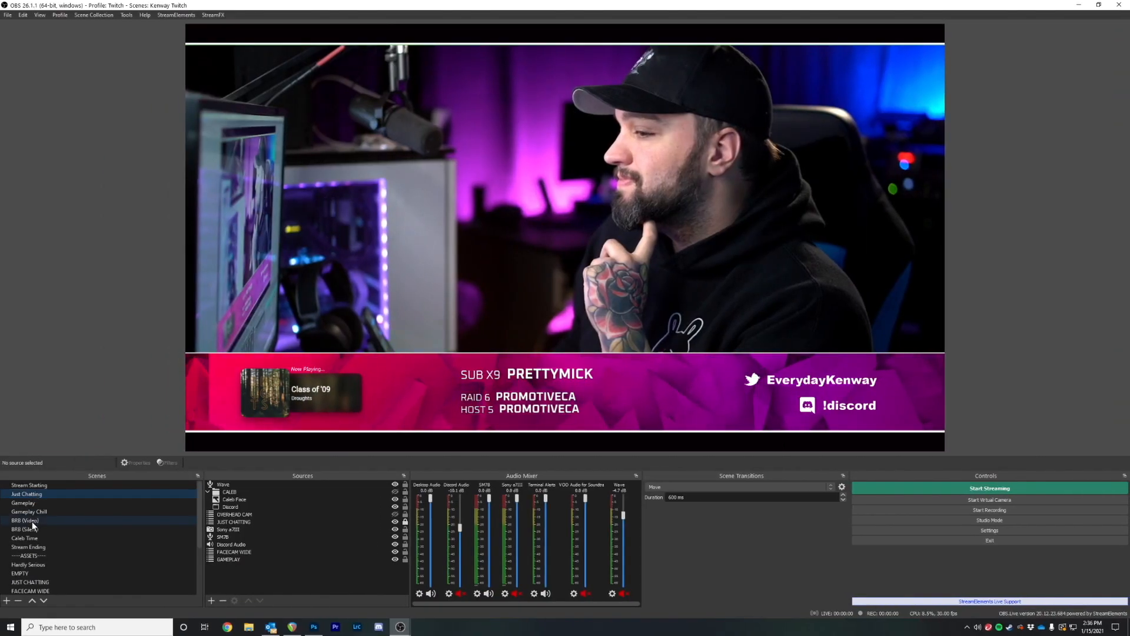
Preview the example BRB (Silent) and Stream Ending scenes
click(32, 525)
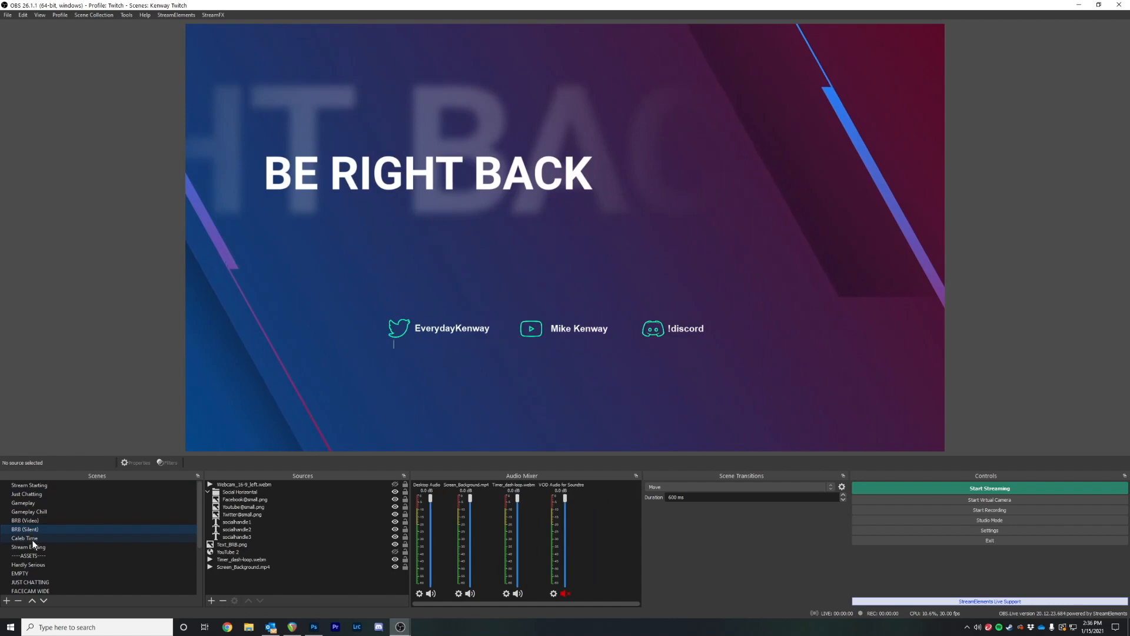
click(33, 547)
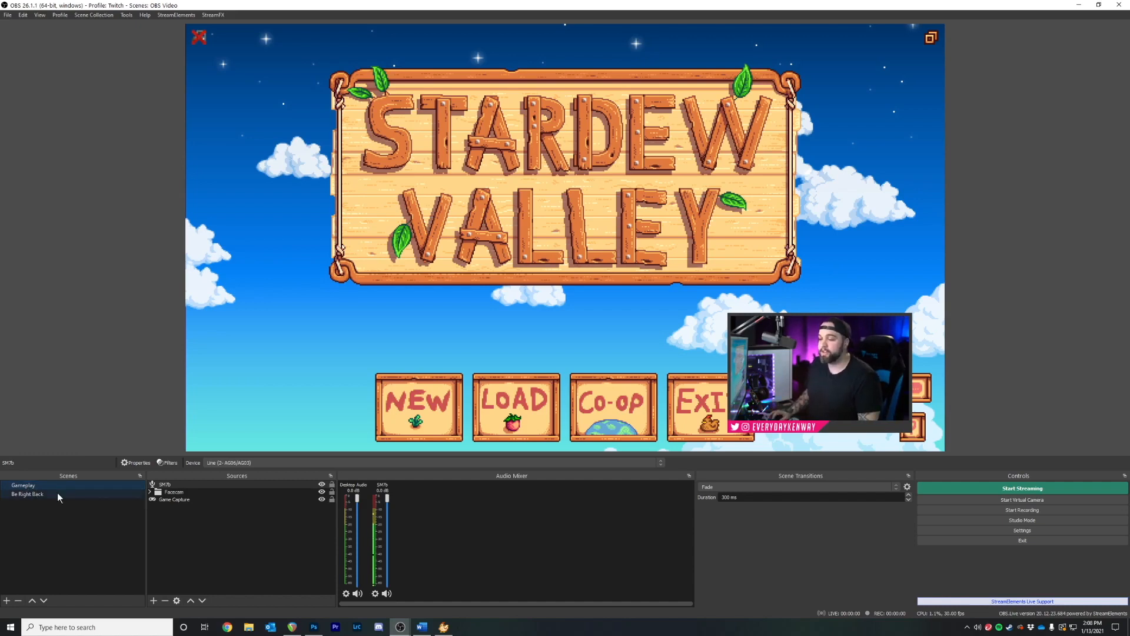
Switch to Be Right Back, to Gameplay, then Be Right Back again to watch the Fade
click(39, 493)
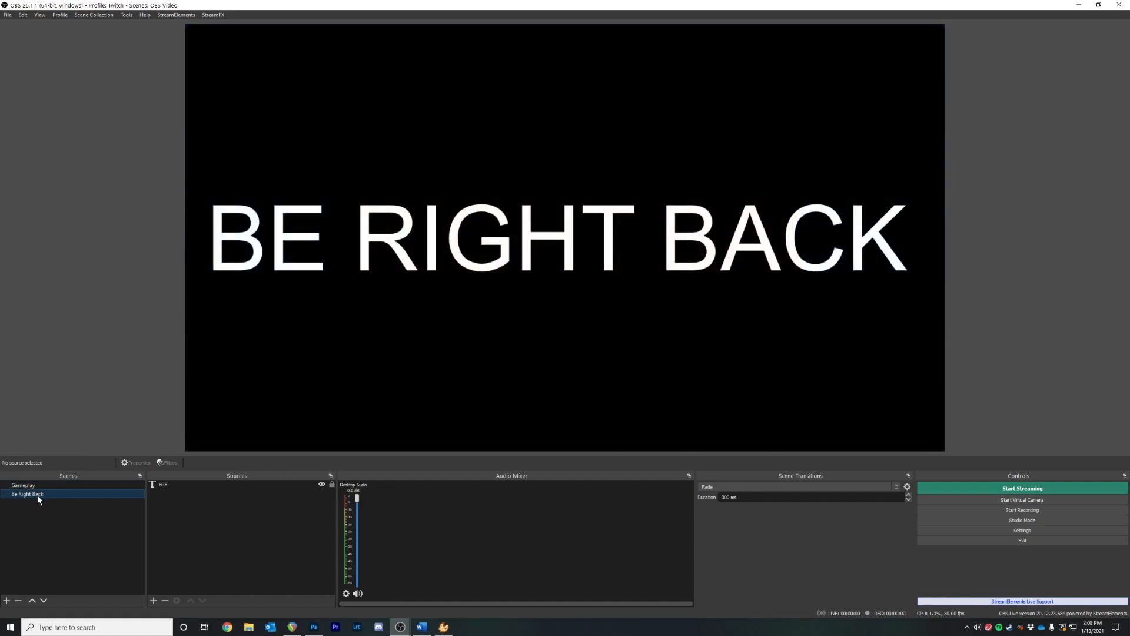
click(43, 485)
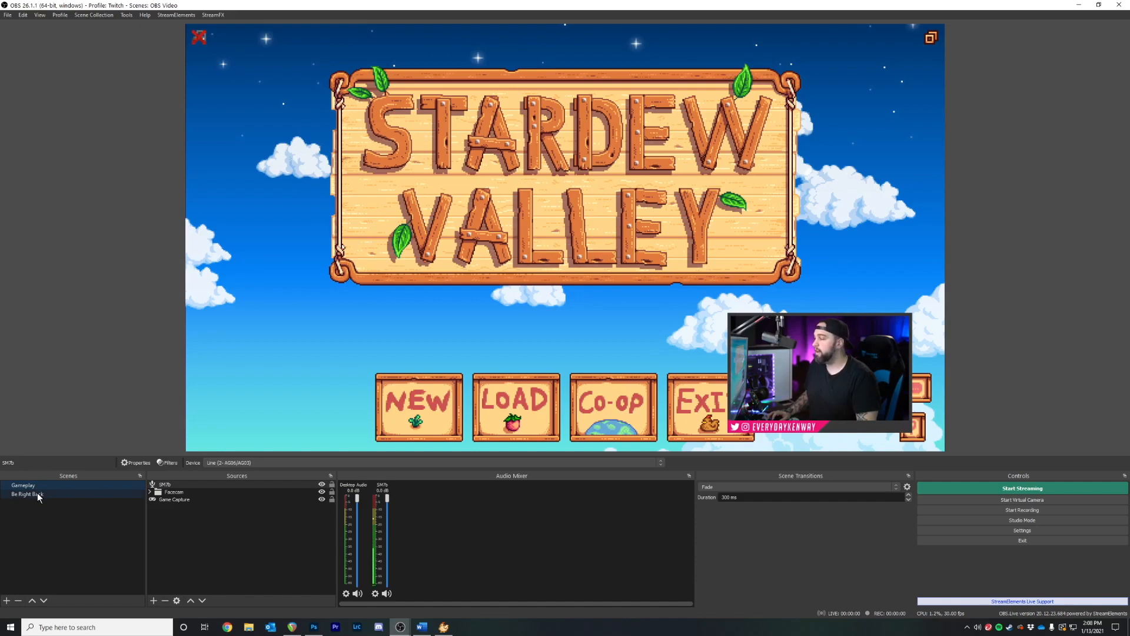
click(37, 493)
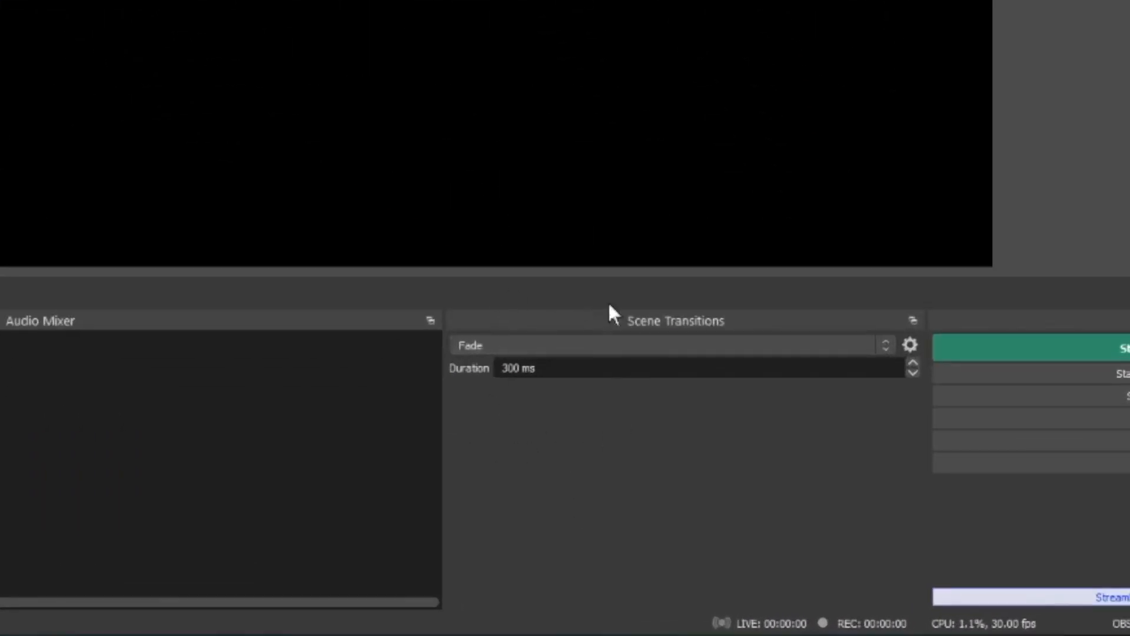
Change the scene transition to Cut and test it between Gameplay and Be Right Back
click(490, 345)
click(474, 360)
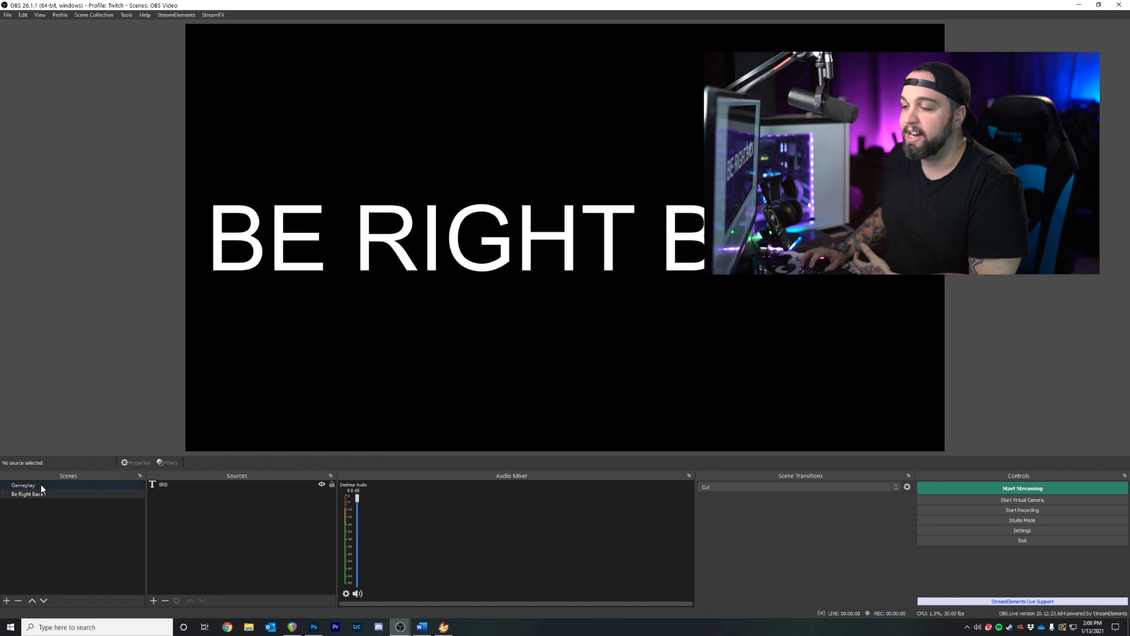
click(41, 484)
click(44, 494)
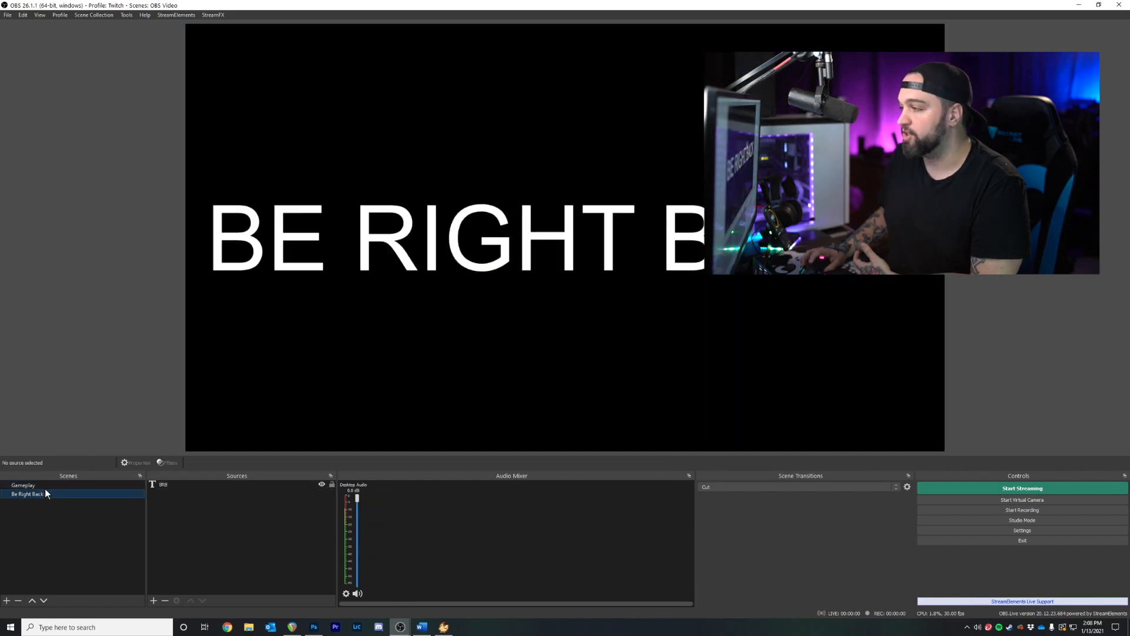
Restore the 300 ms Fade transition and fade back to the Gameplay scene
click(703, 487)
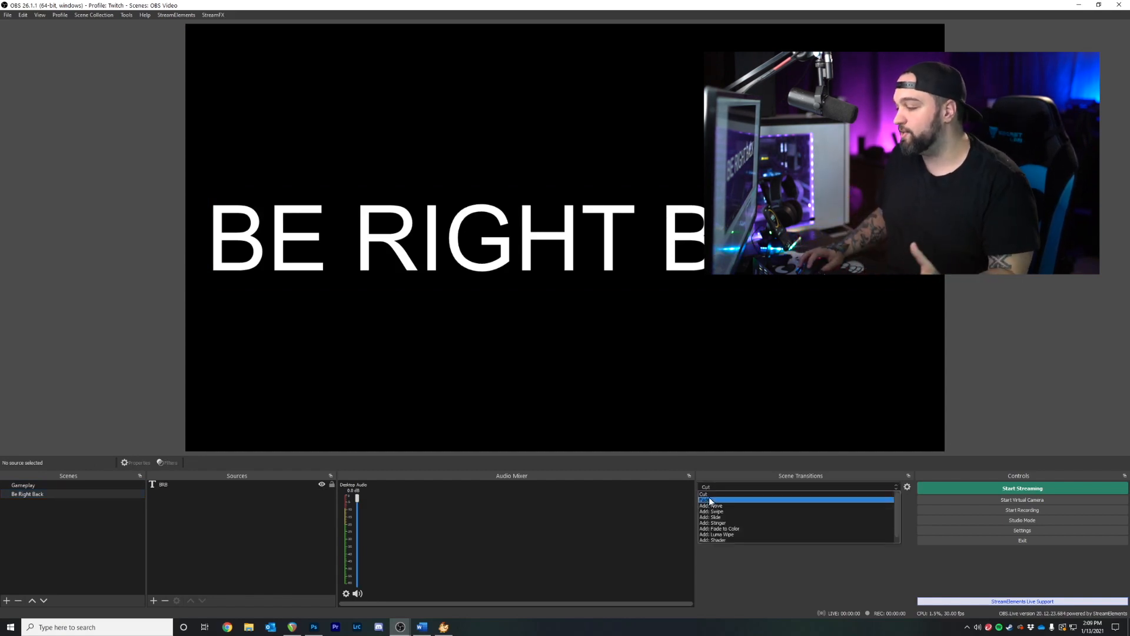
click(711, 500)
click(52, 486)
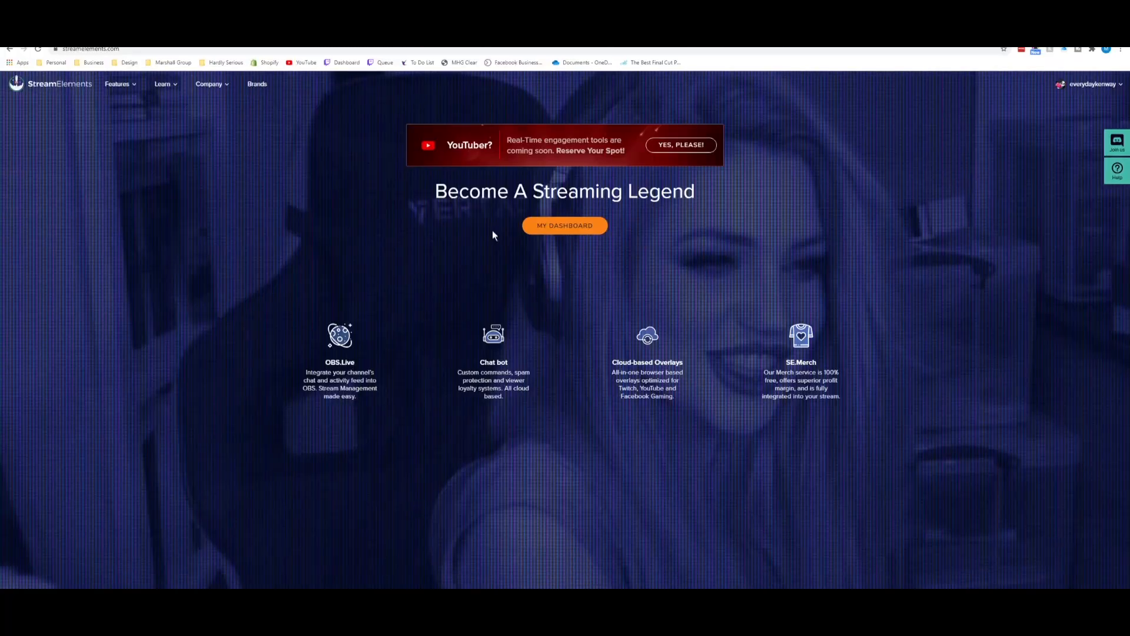
Make the browser full-screen and sign in to the StreamElements account
key(F11)
scroll(948, 255, down, 3)
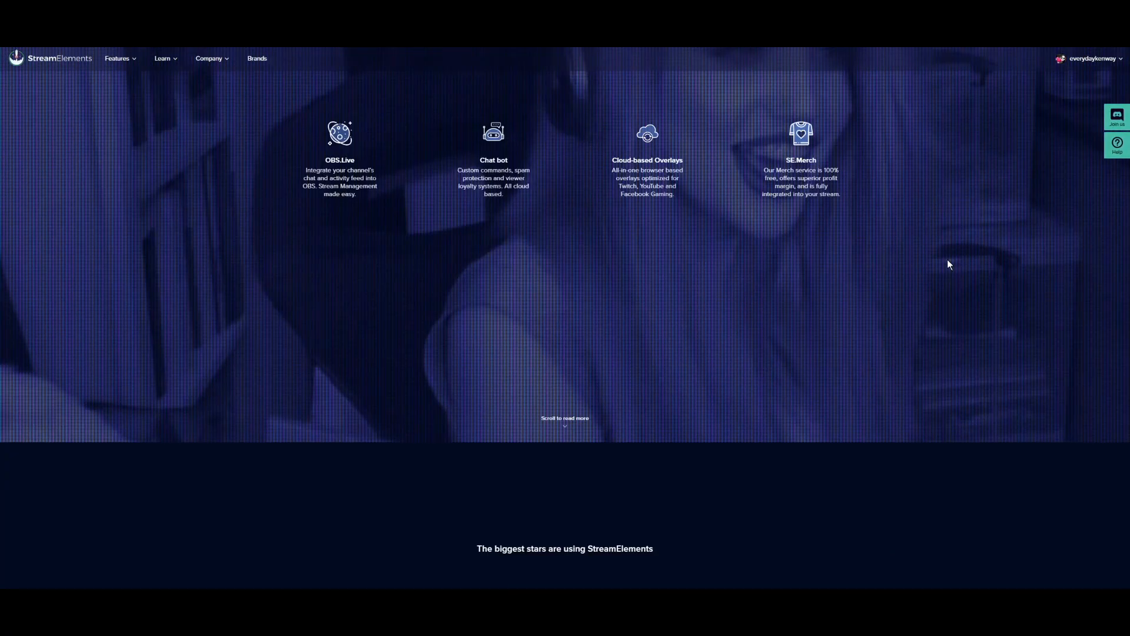
scroll(948, 260, down, 6)
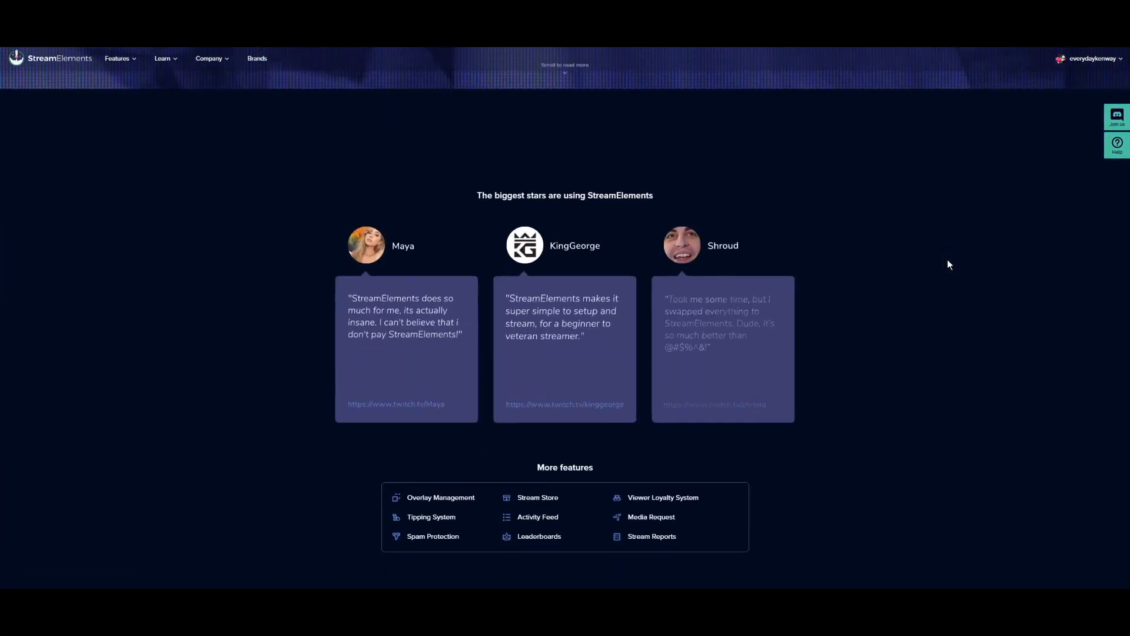
scroll(948, 262, down, 1)
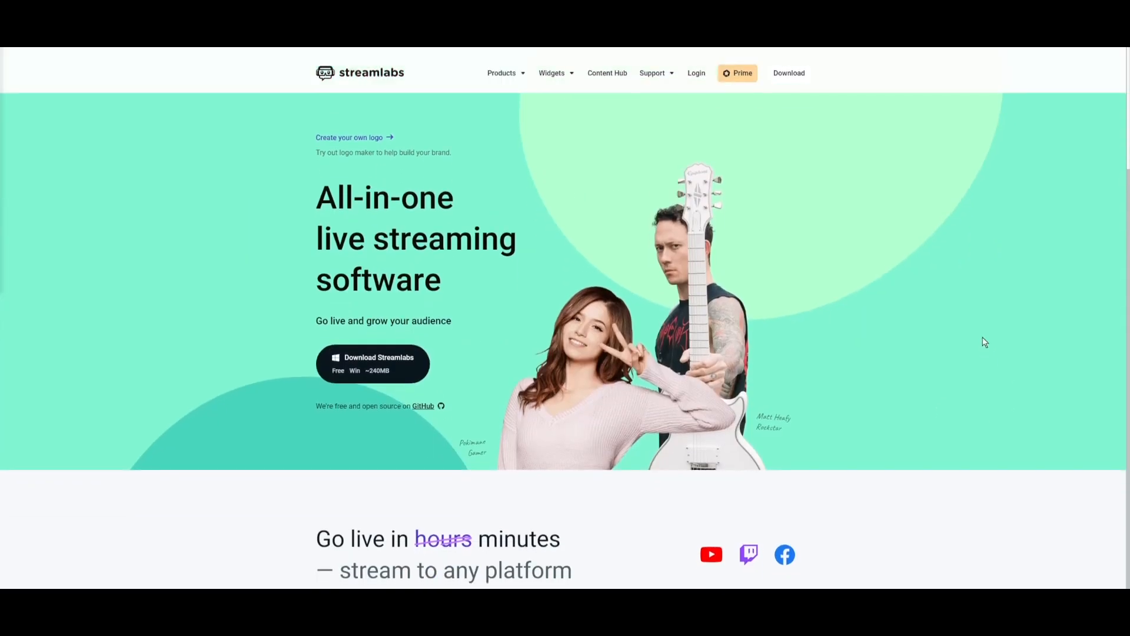
scroll(985, 342, down, 5)
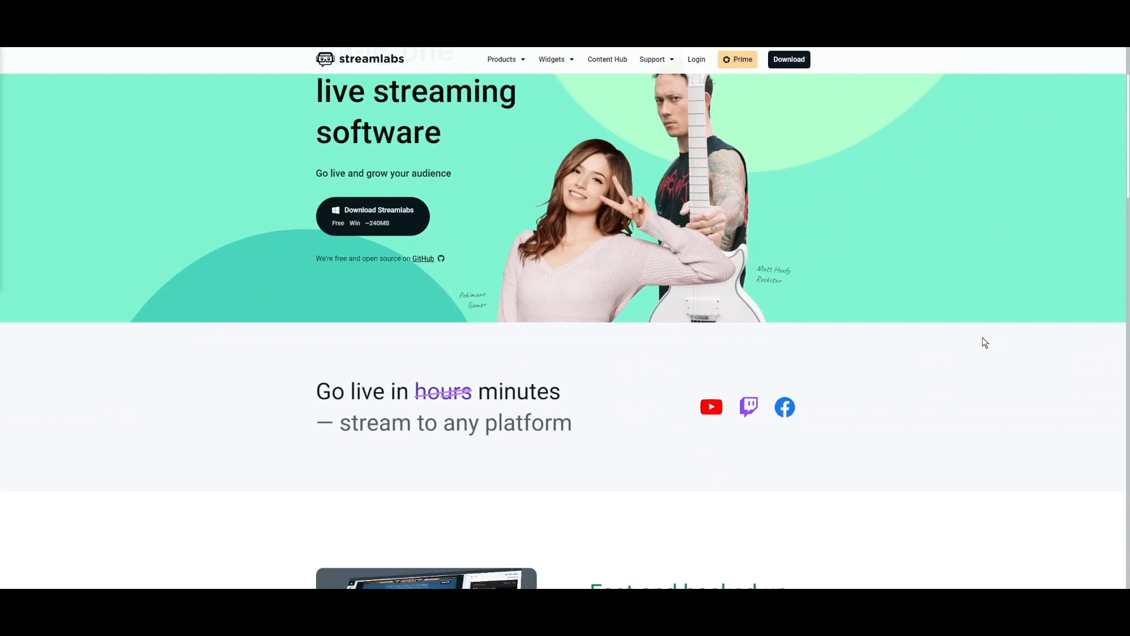
scroll(985, 342, down, 6)
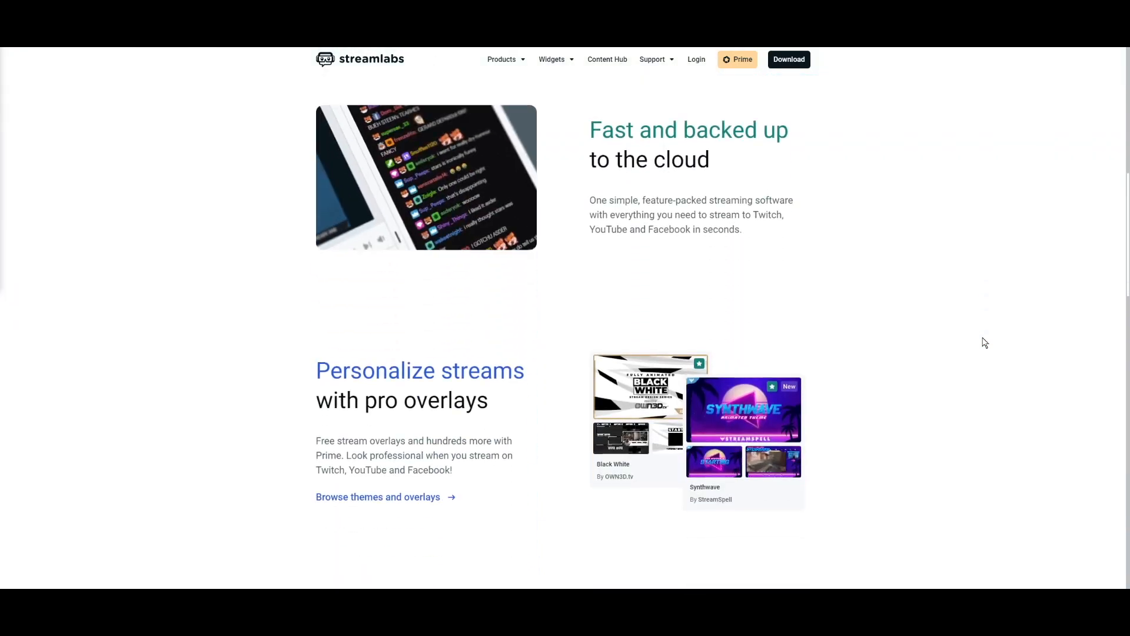
scroll(985, 343, down, 4)
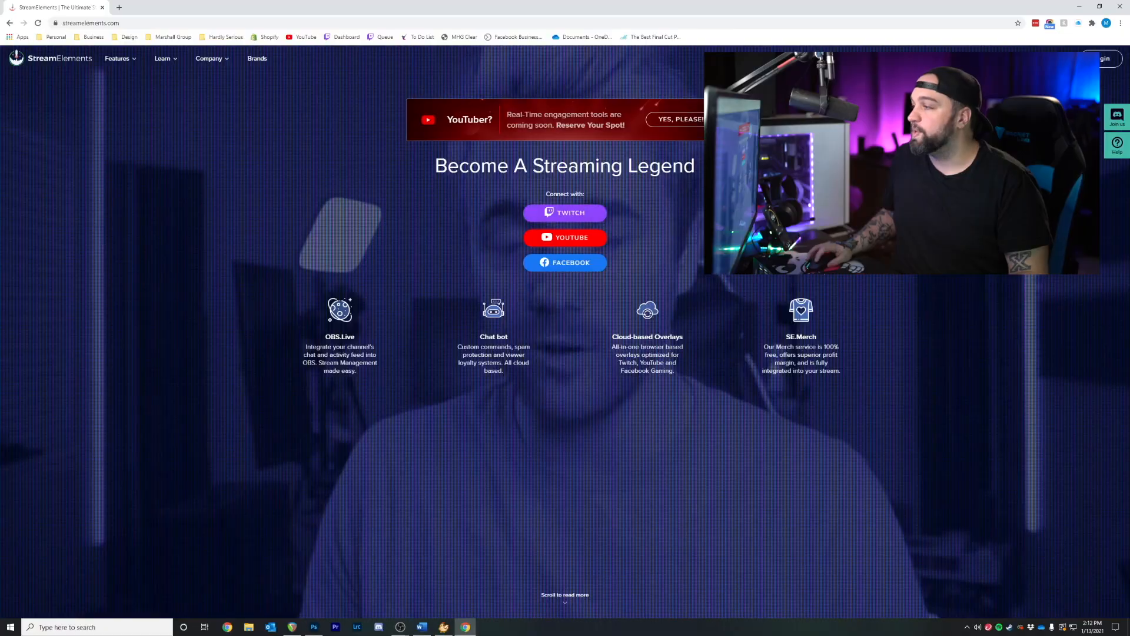
click(577, 217)
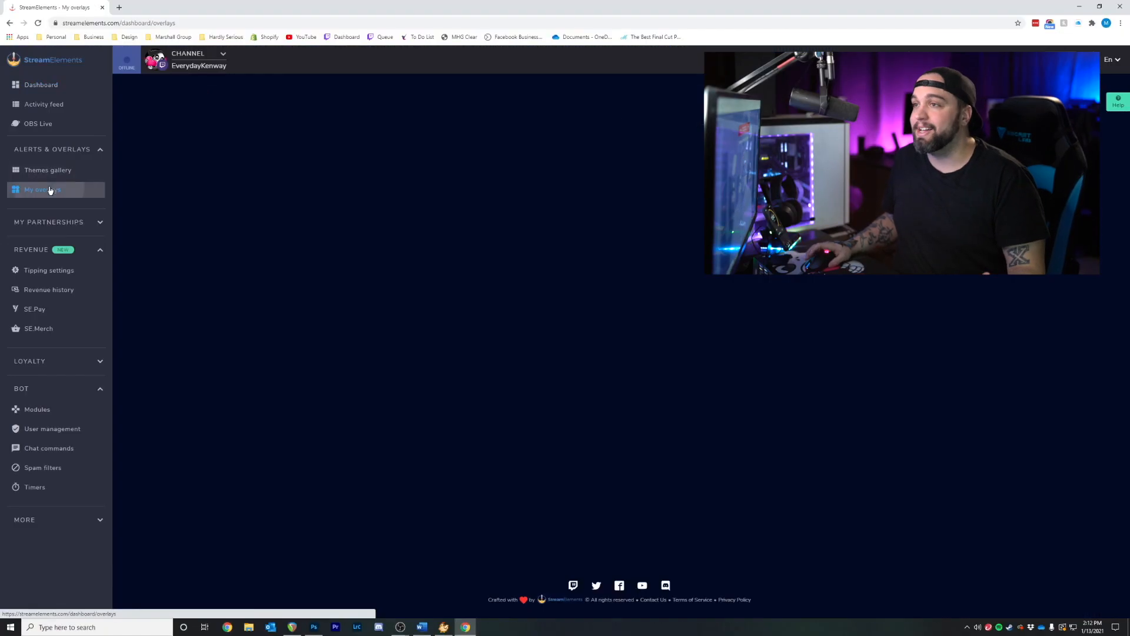
Open the GLITCH 2.0 ALERTS overlay preview from My overlays and copy its URL
click(43, 189)
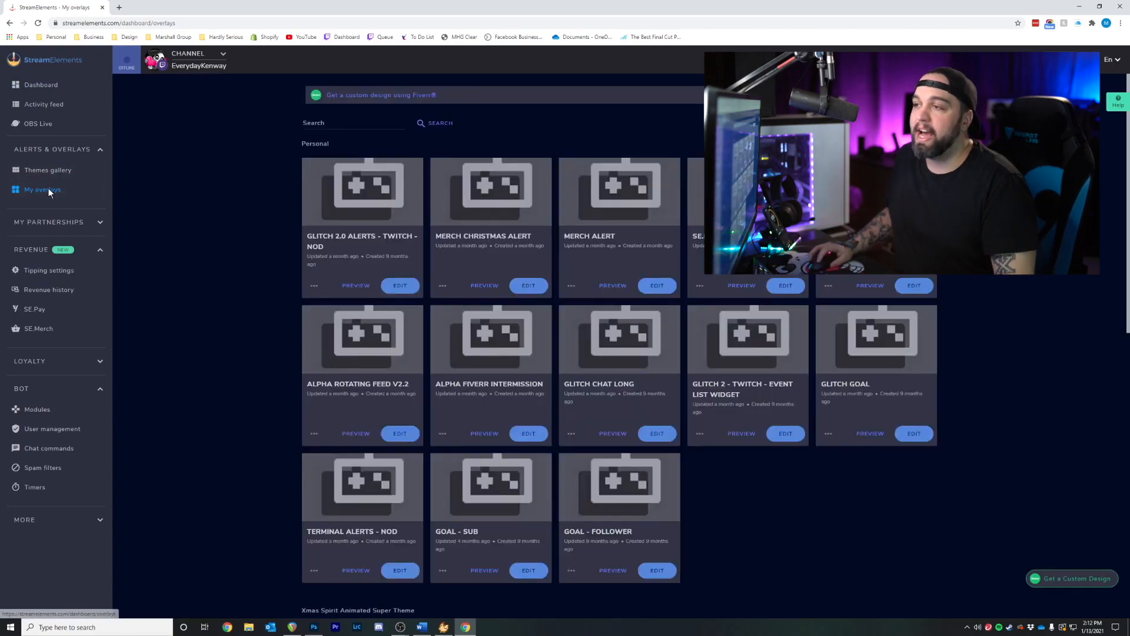
scroll(330, 274, down, 7)
scroll(330, 274, down, 3)
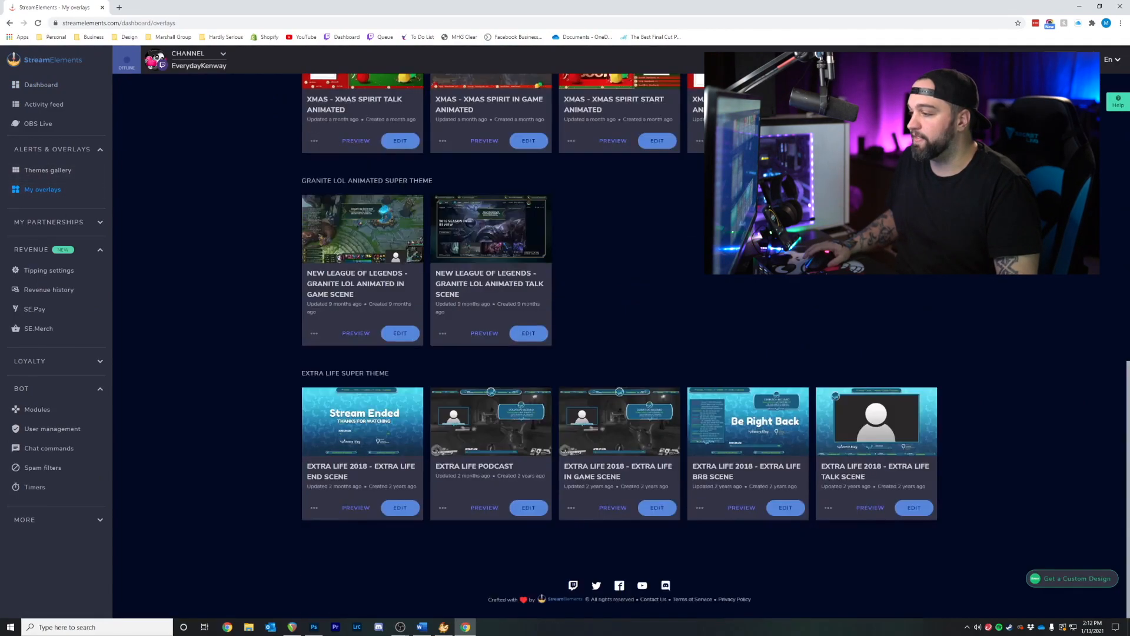
scroll(331, 265, up, 10)
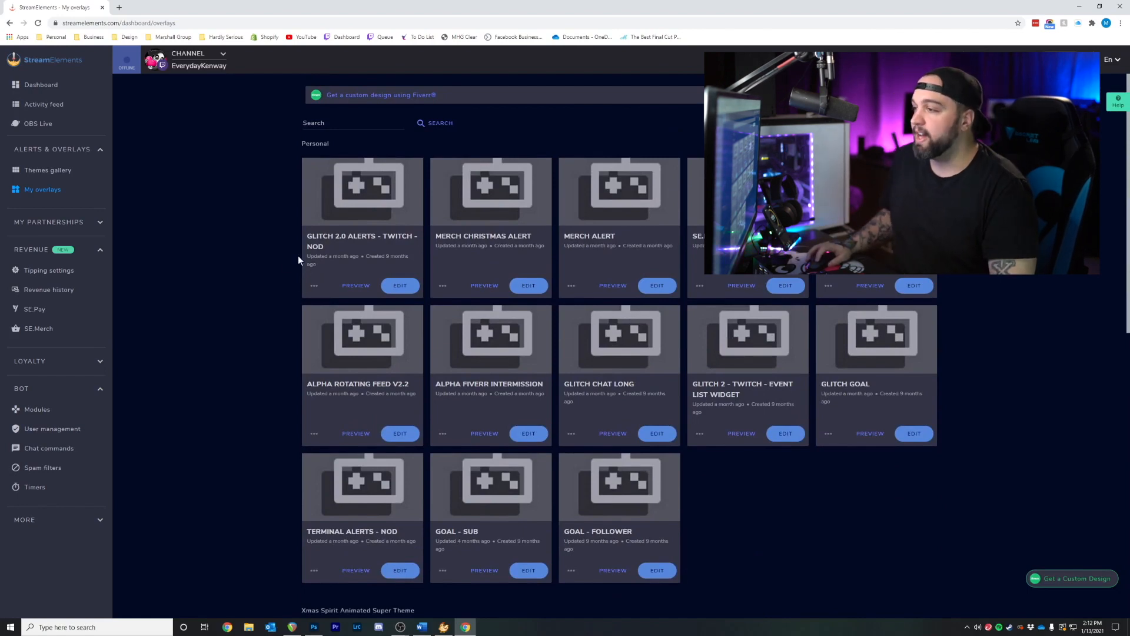
click(356, 287)
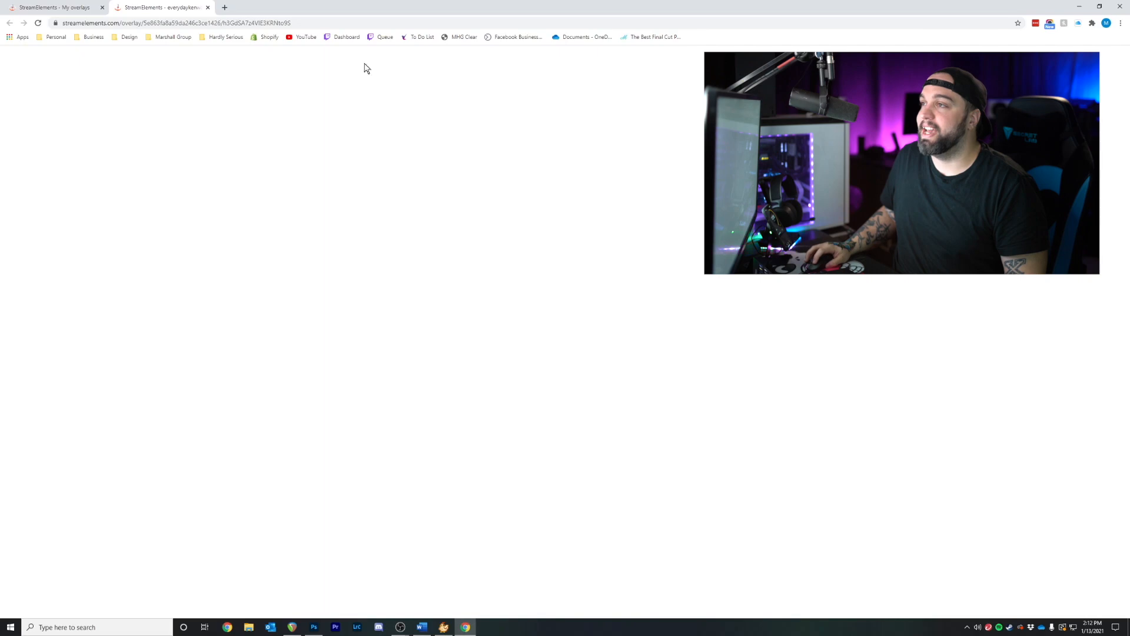
key(ctrl+l)
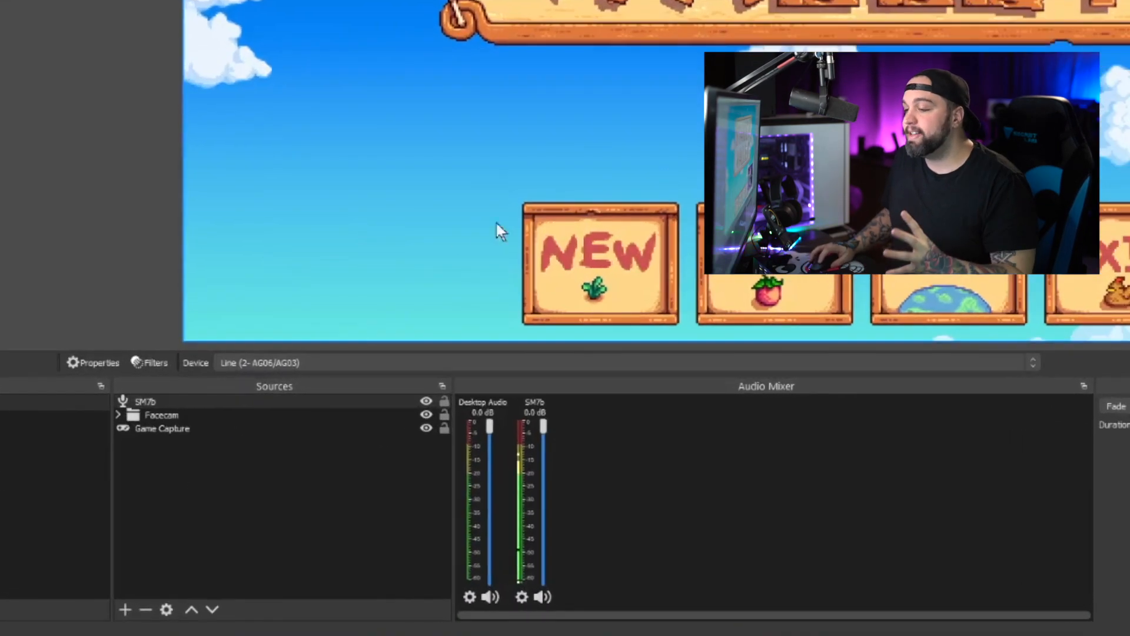
Add a Browser source named Alerts to the Gameplay scene
click(148, 602)
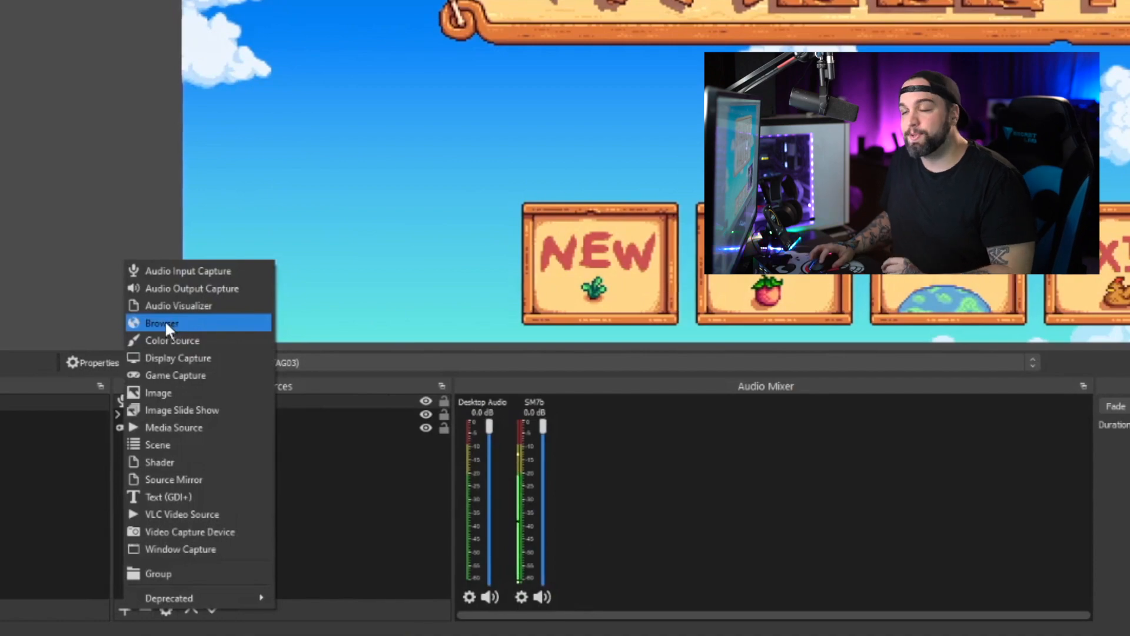
click(166, 322)
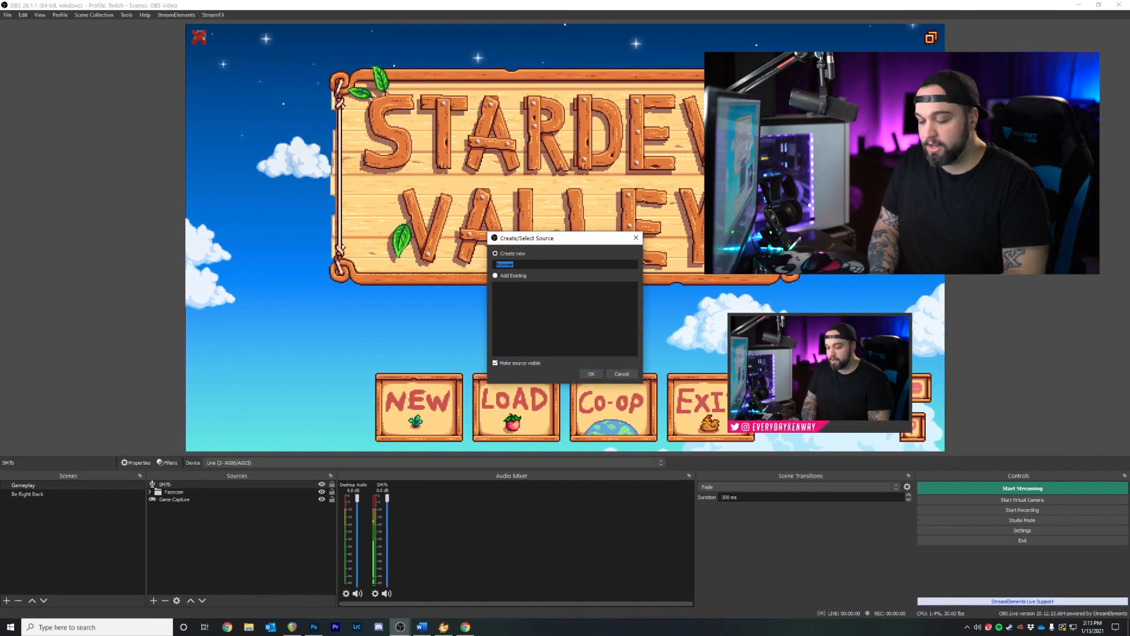
click(590, 374)
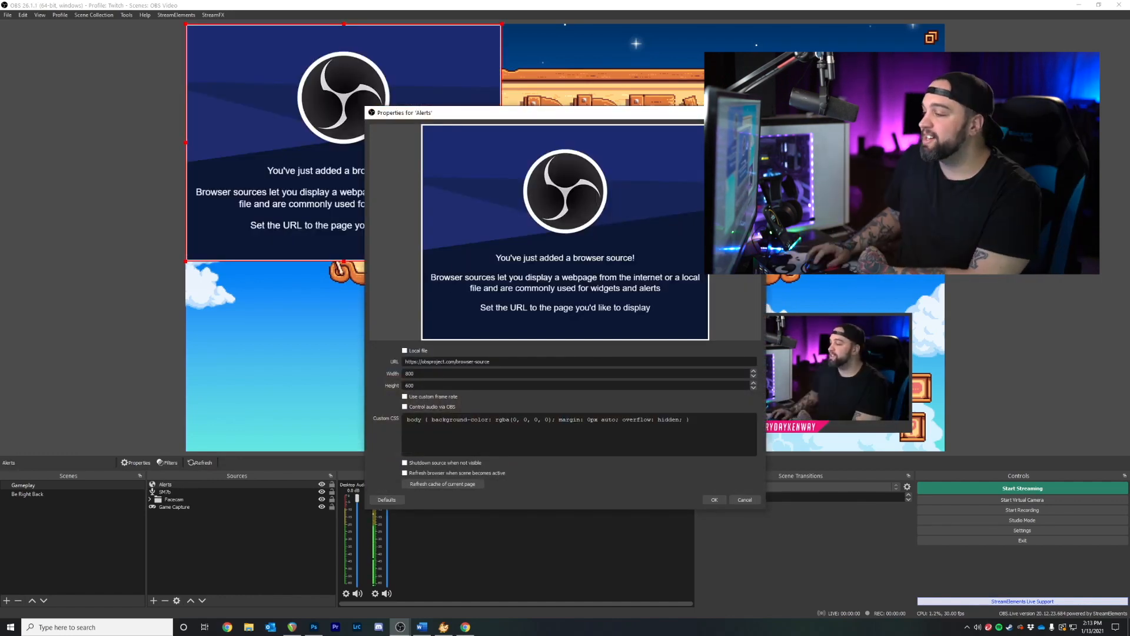
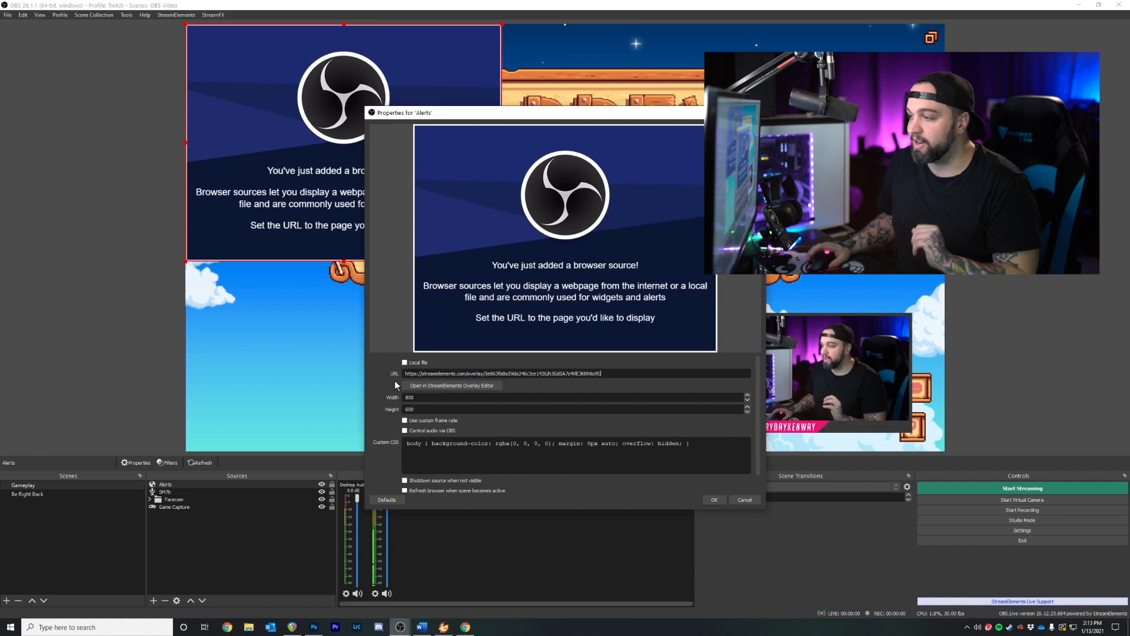
Set Alerts to the pasted overlay URL at 1920×1080 with audio controlled by OBS
key(Tab)
key(Tab)
text(1920)
key(Tab)
text(1080)
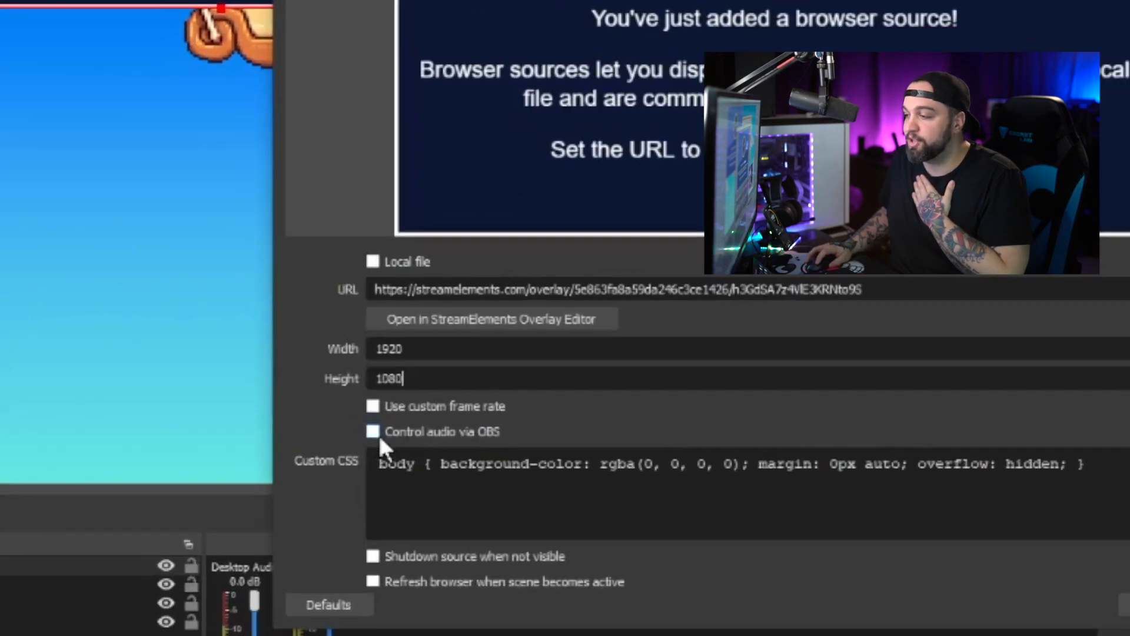
click(374, 428)
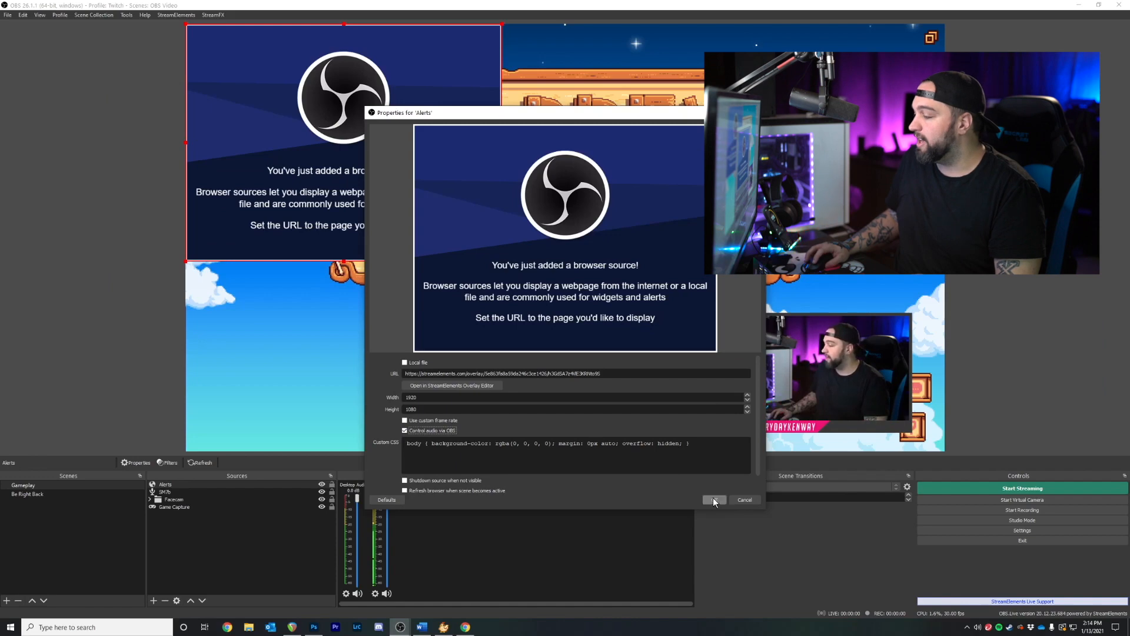
click(714, 500)
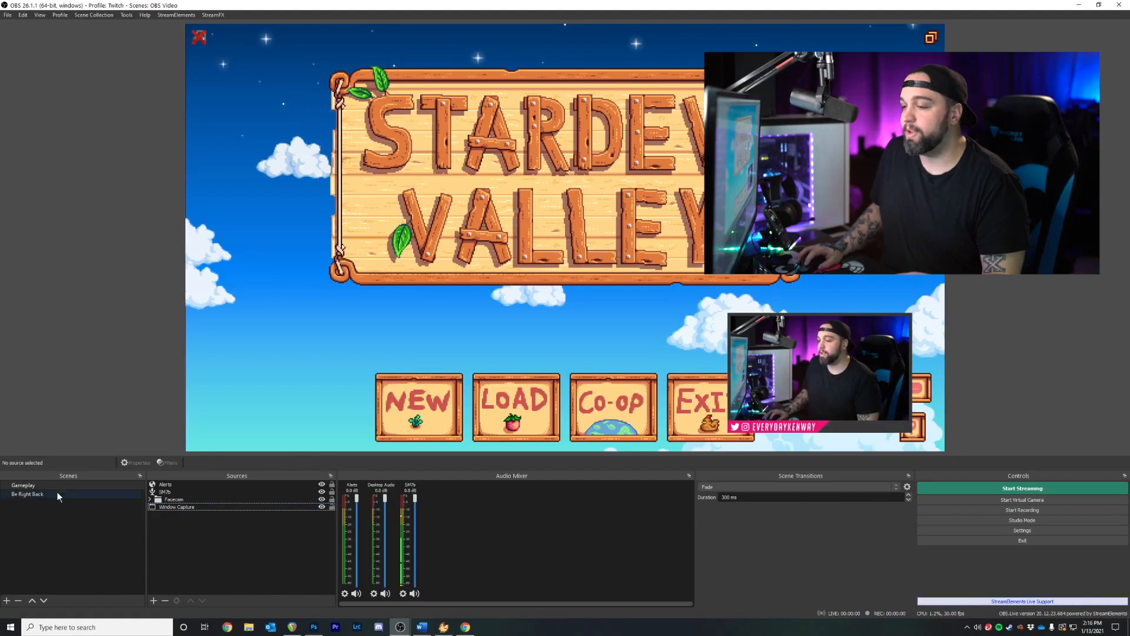
Switch to the Be Right Back scene and back to Gameplay
click(55, 494)
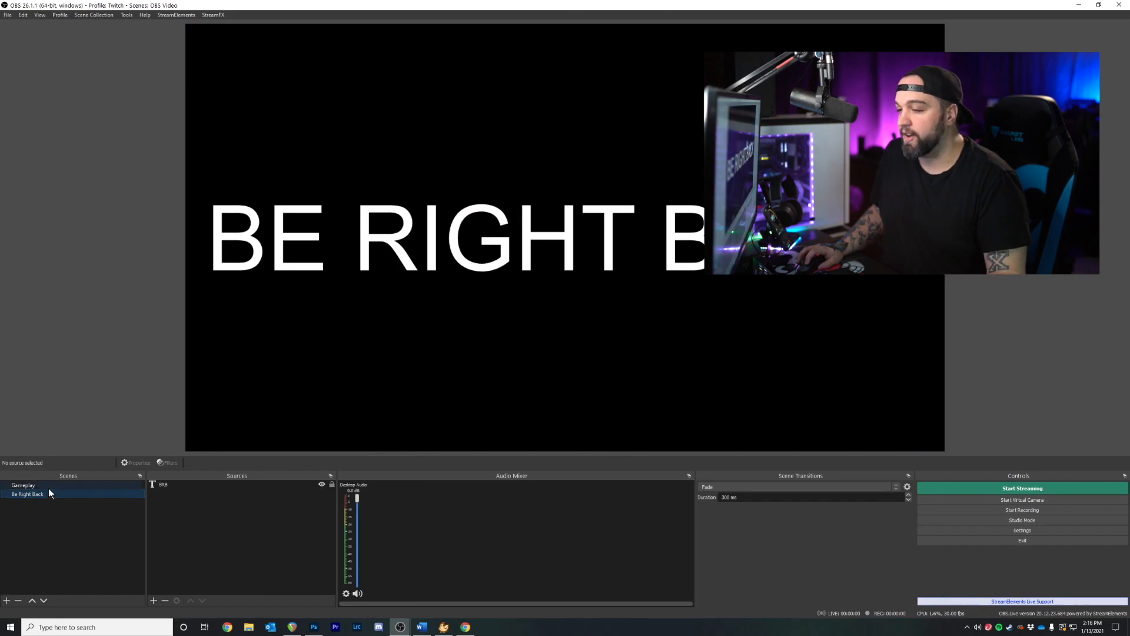
click(41, 487)
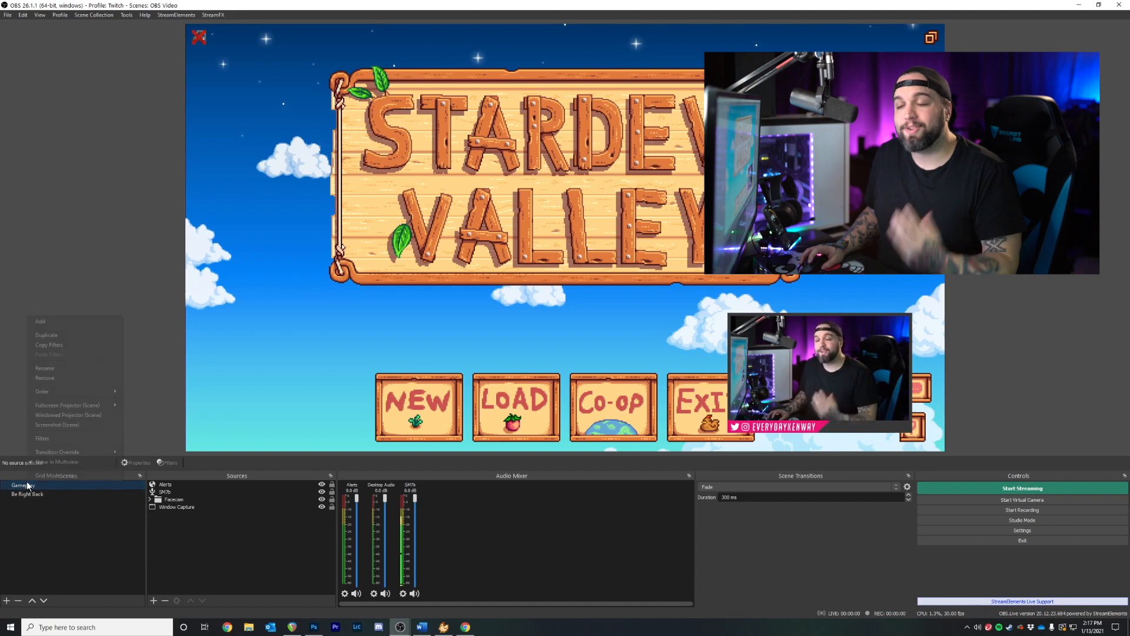
Give Gameplay a Cut transition override and test it against Be Right Back
right_click(27, 485)
mouse_move(50, 451)
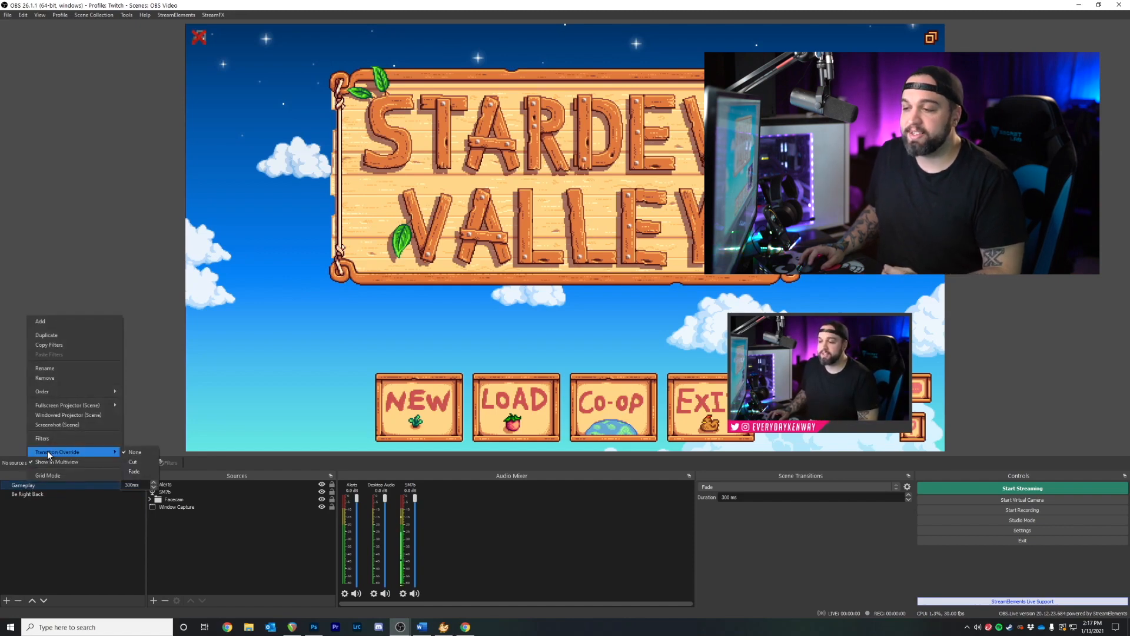
click(136, 463)
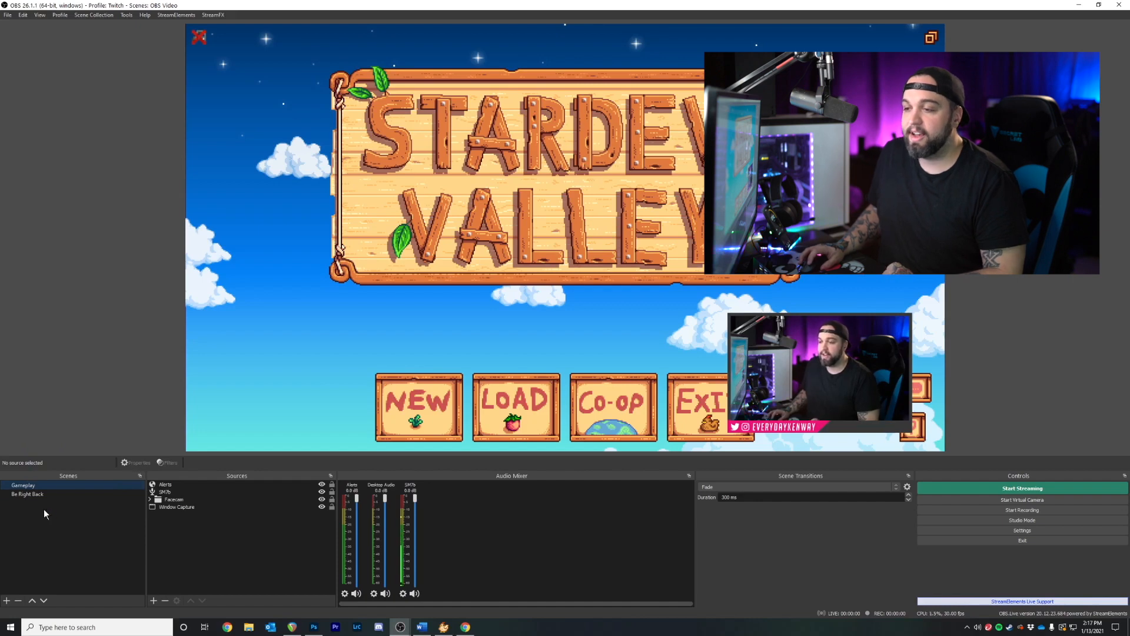
click(33, 494)
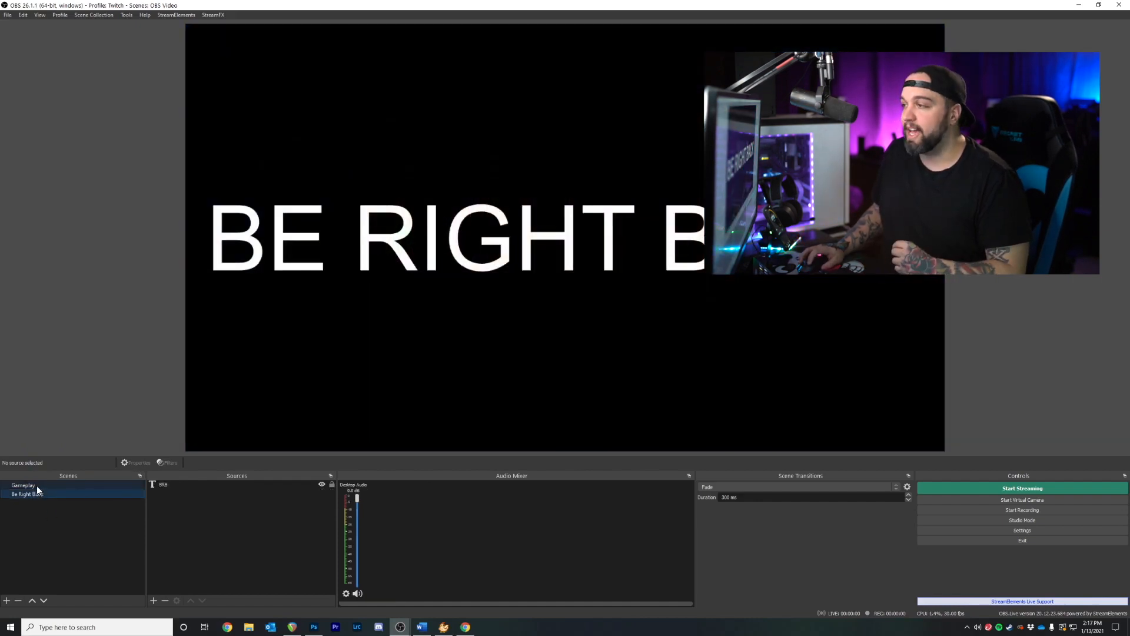
click(37, 485)
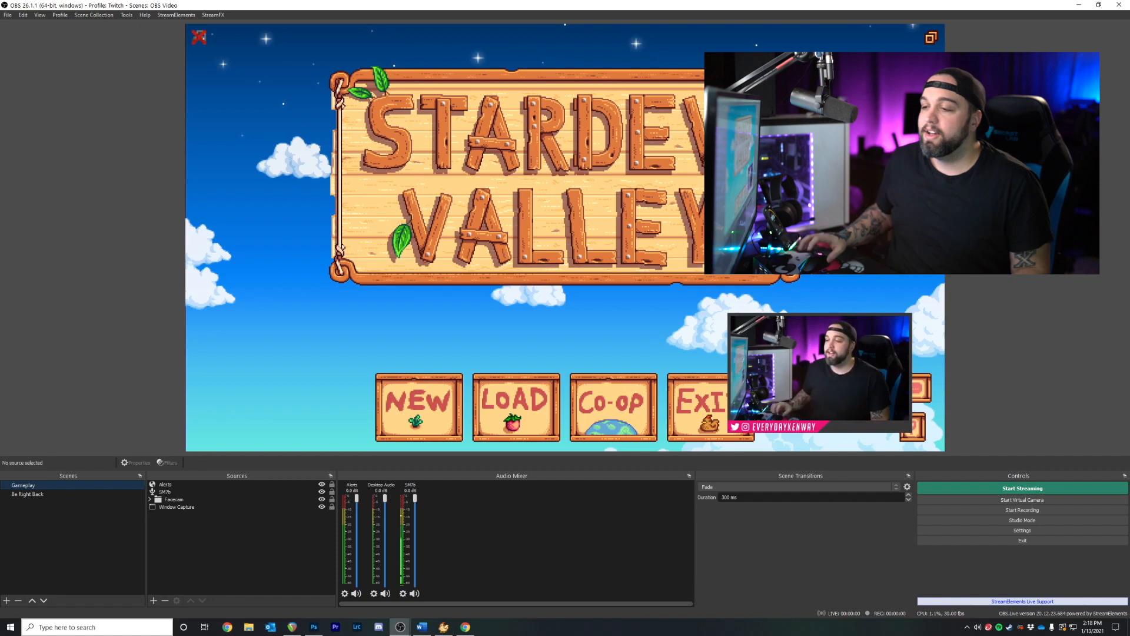
Create a new scene named Gameplay Alt
click(6, 602)
text(Gameplay Alt)
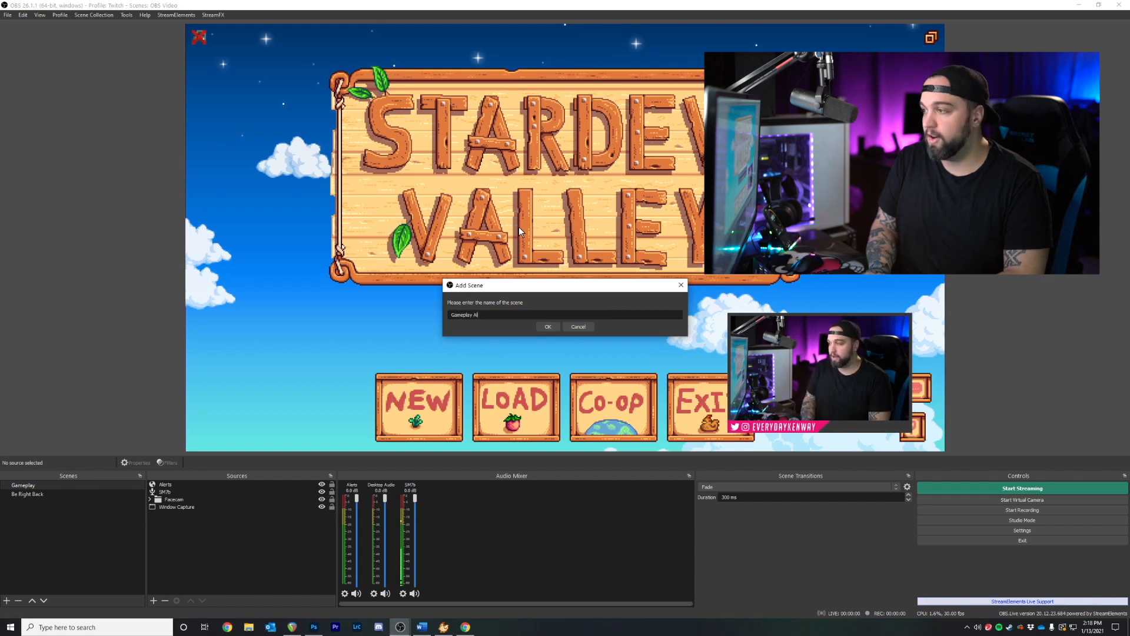
click(541, 323)
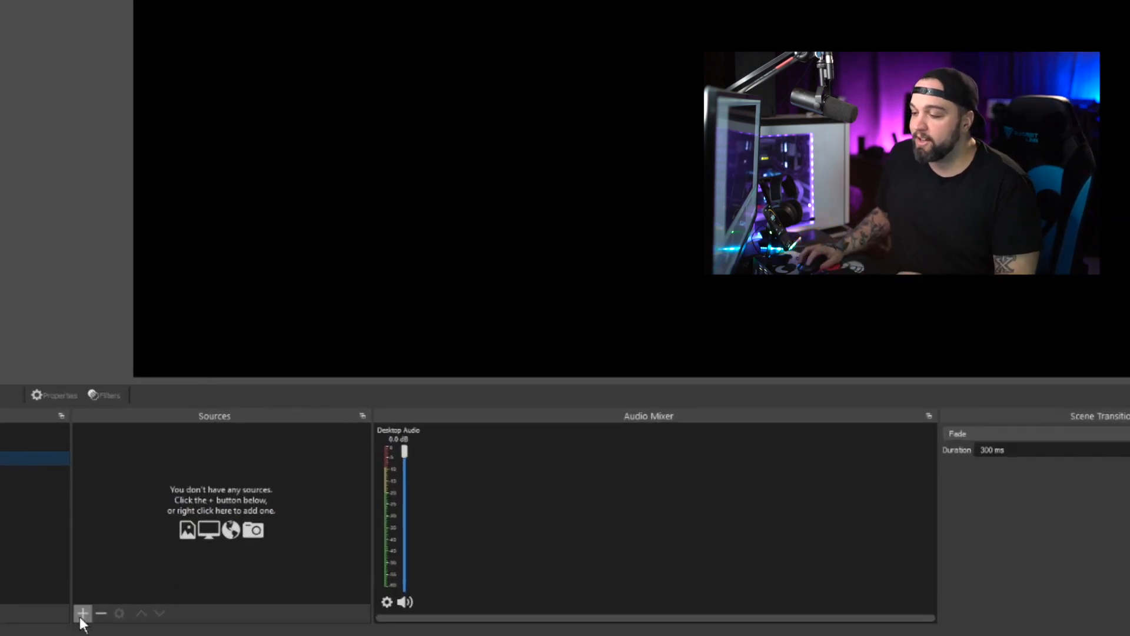
Add the existing Gameplay scene as a nested Scene source in Gameplay Alt
click(80, 616)
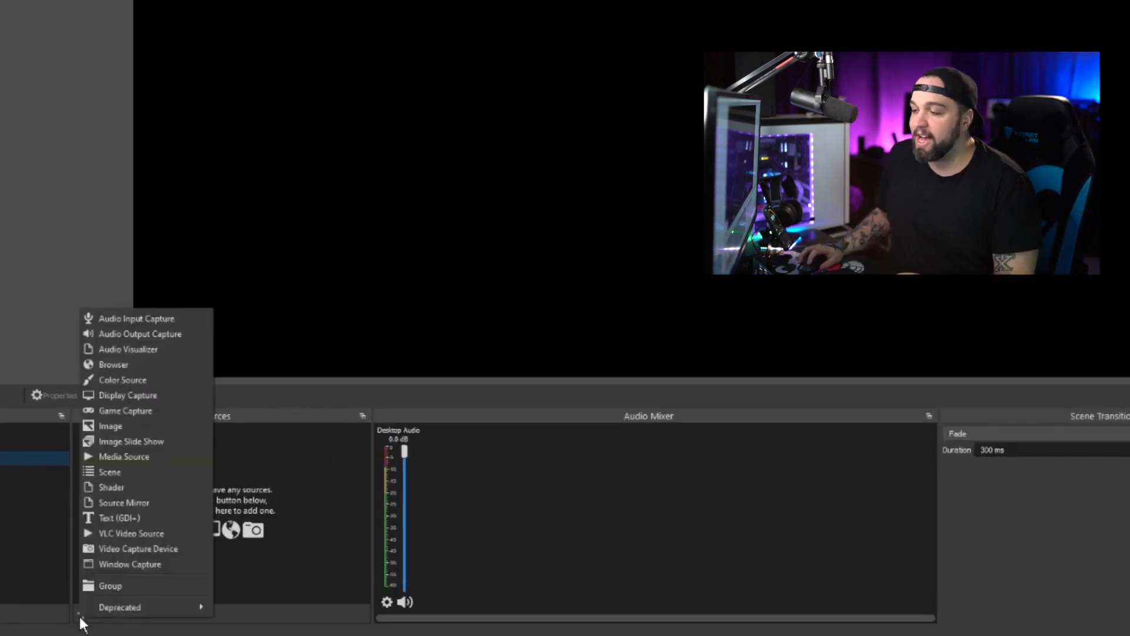
click(124, 473)
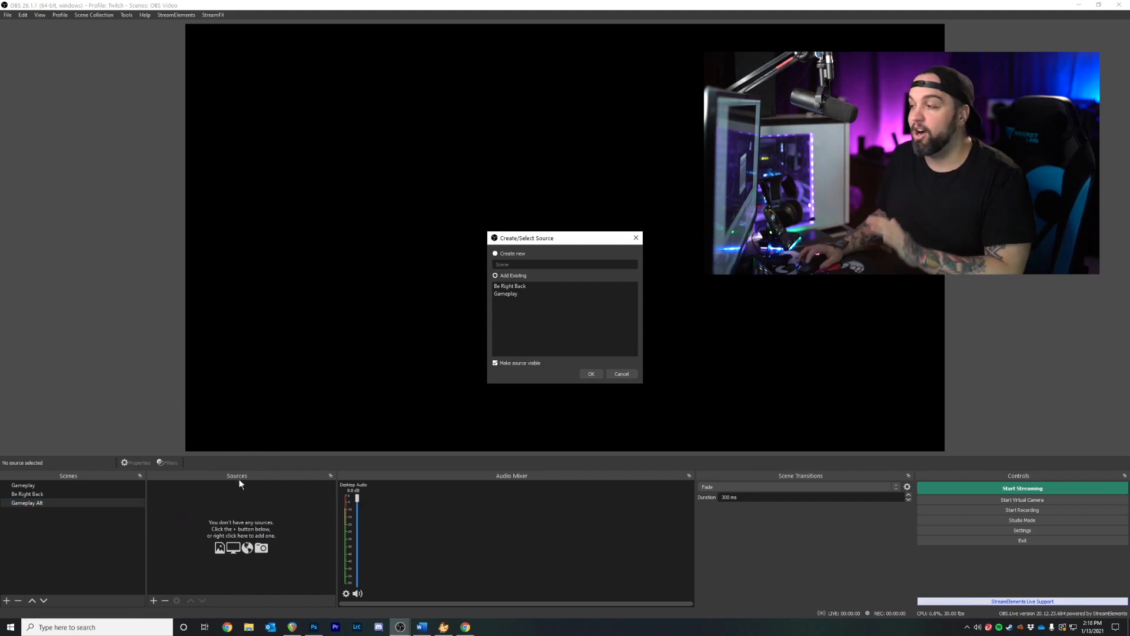
click(507, 295)
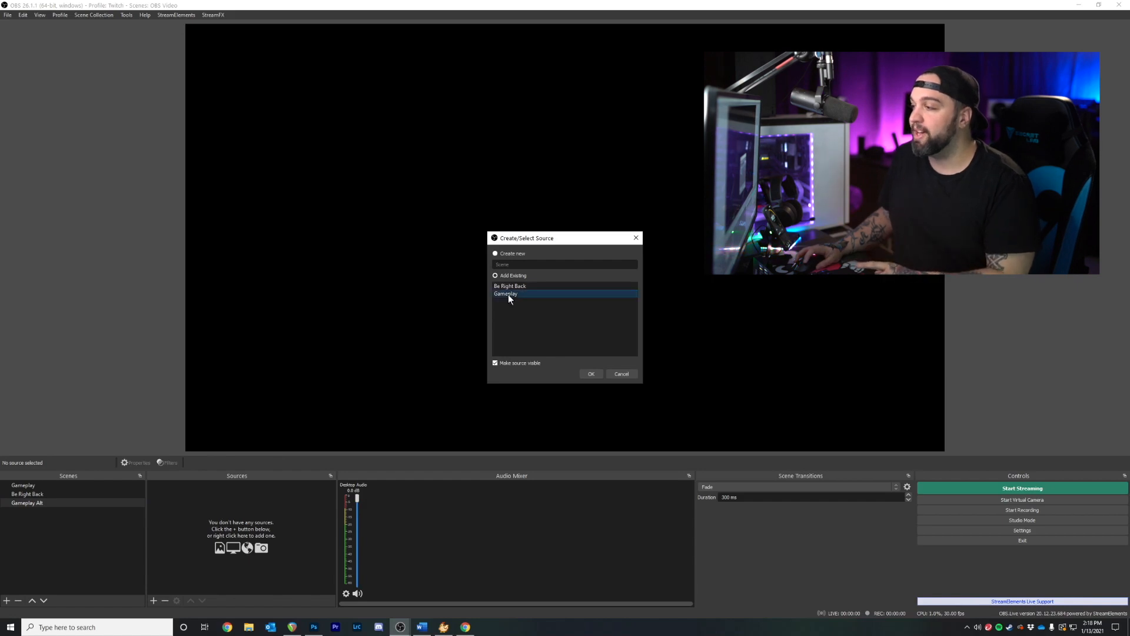
click(592, 374)
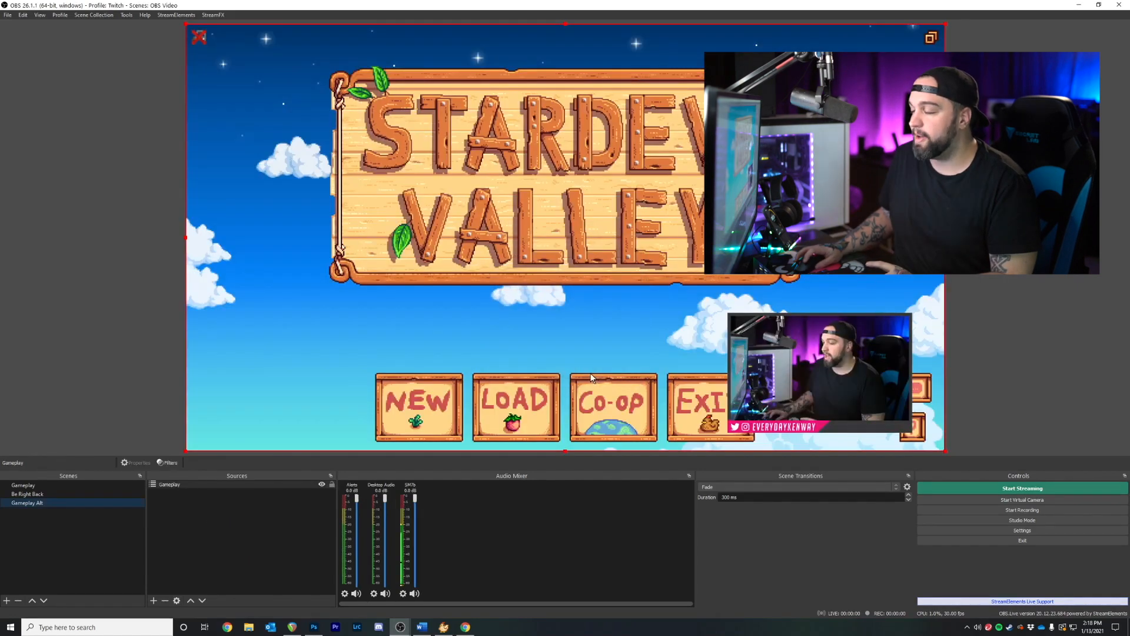